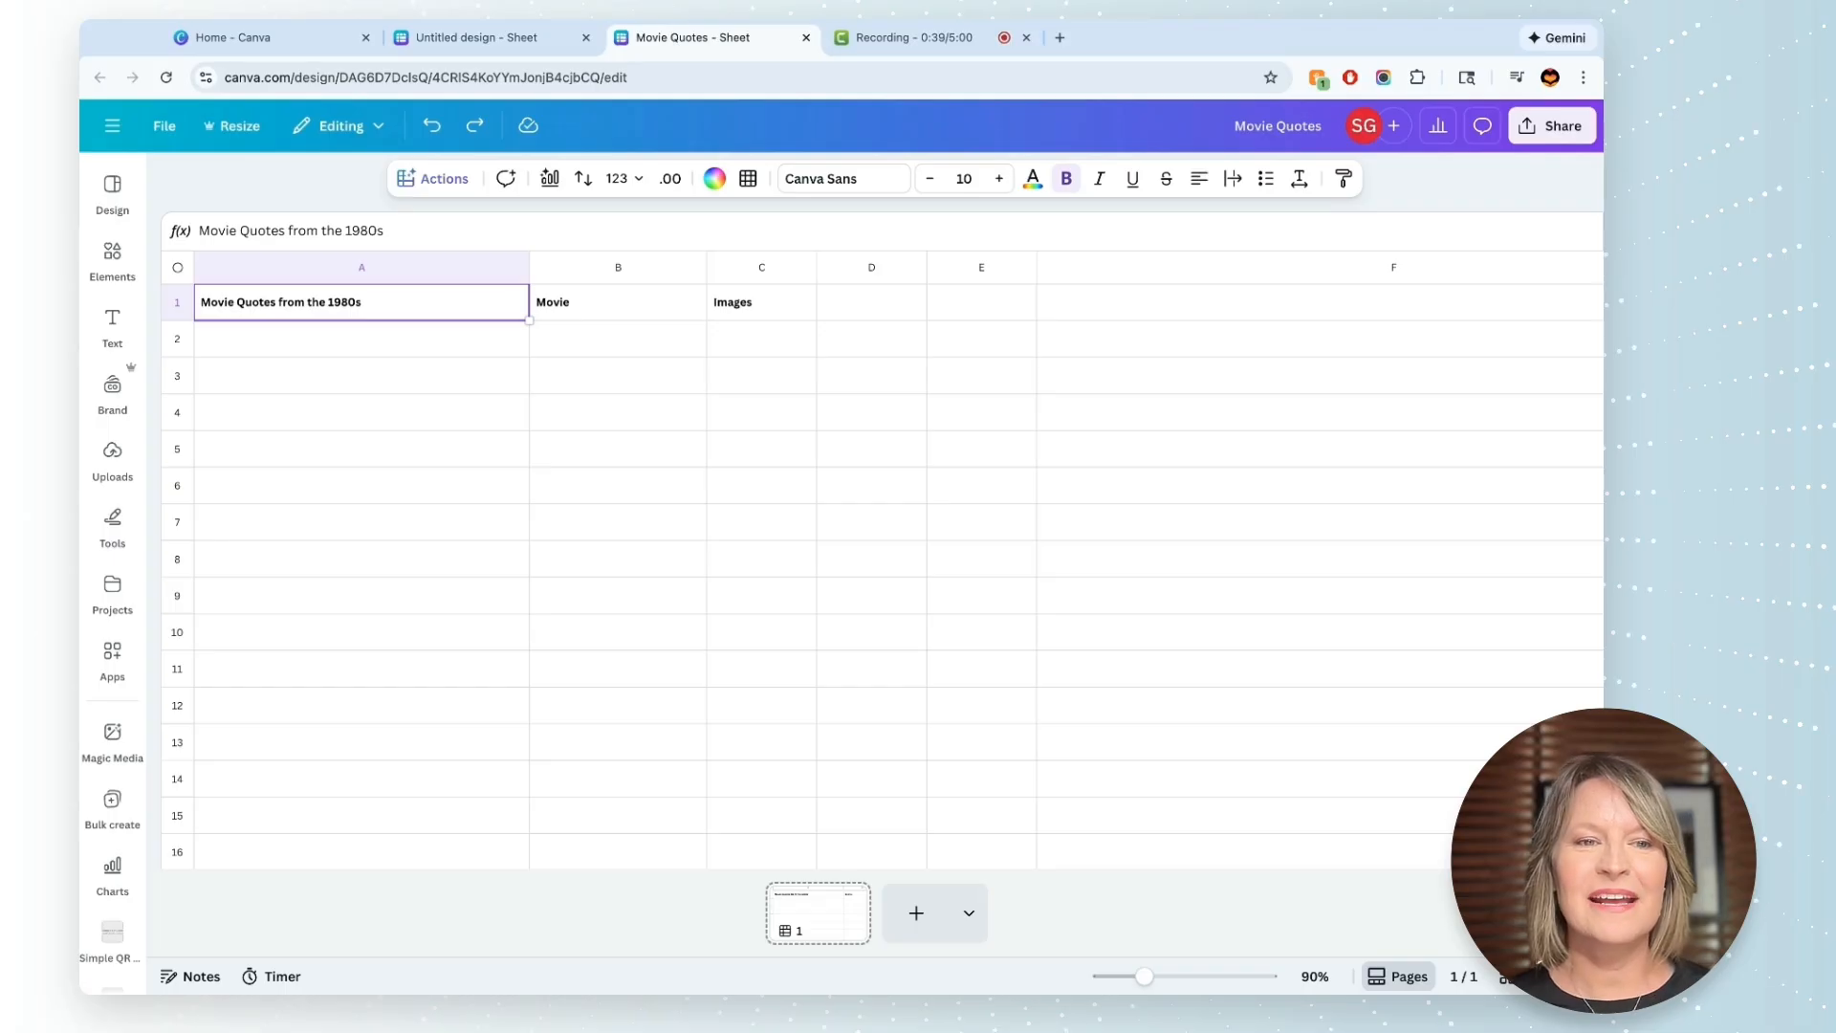
- Change the column B header to "Movie Title", leaving the quotes and images headers as they are
{"action": "double_click", "coordinate": [410, 307]}
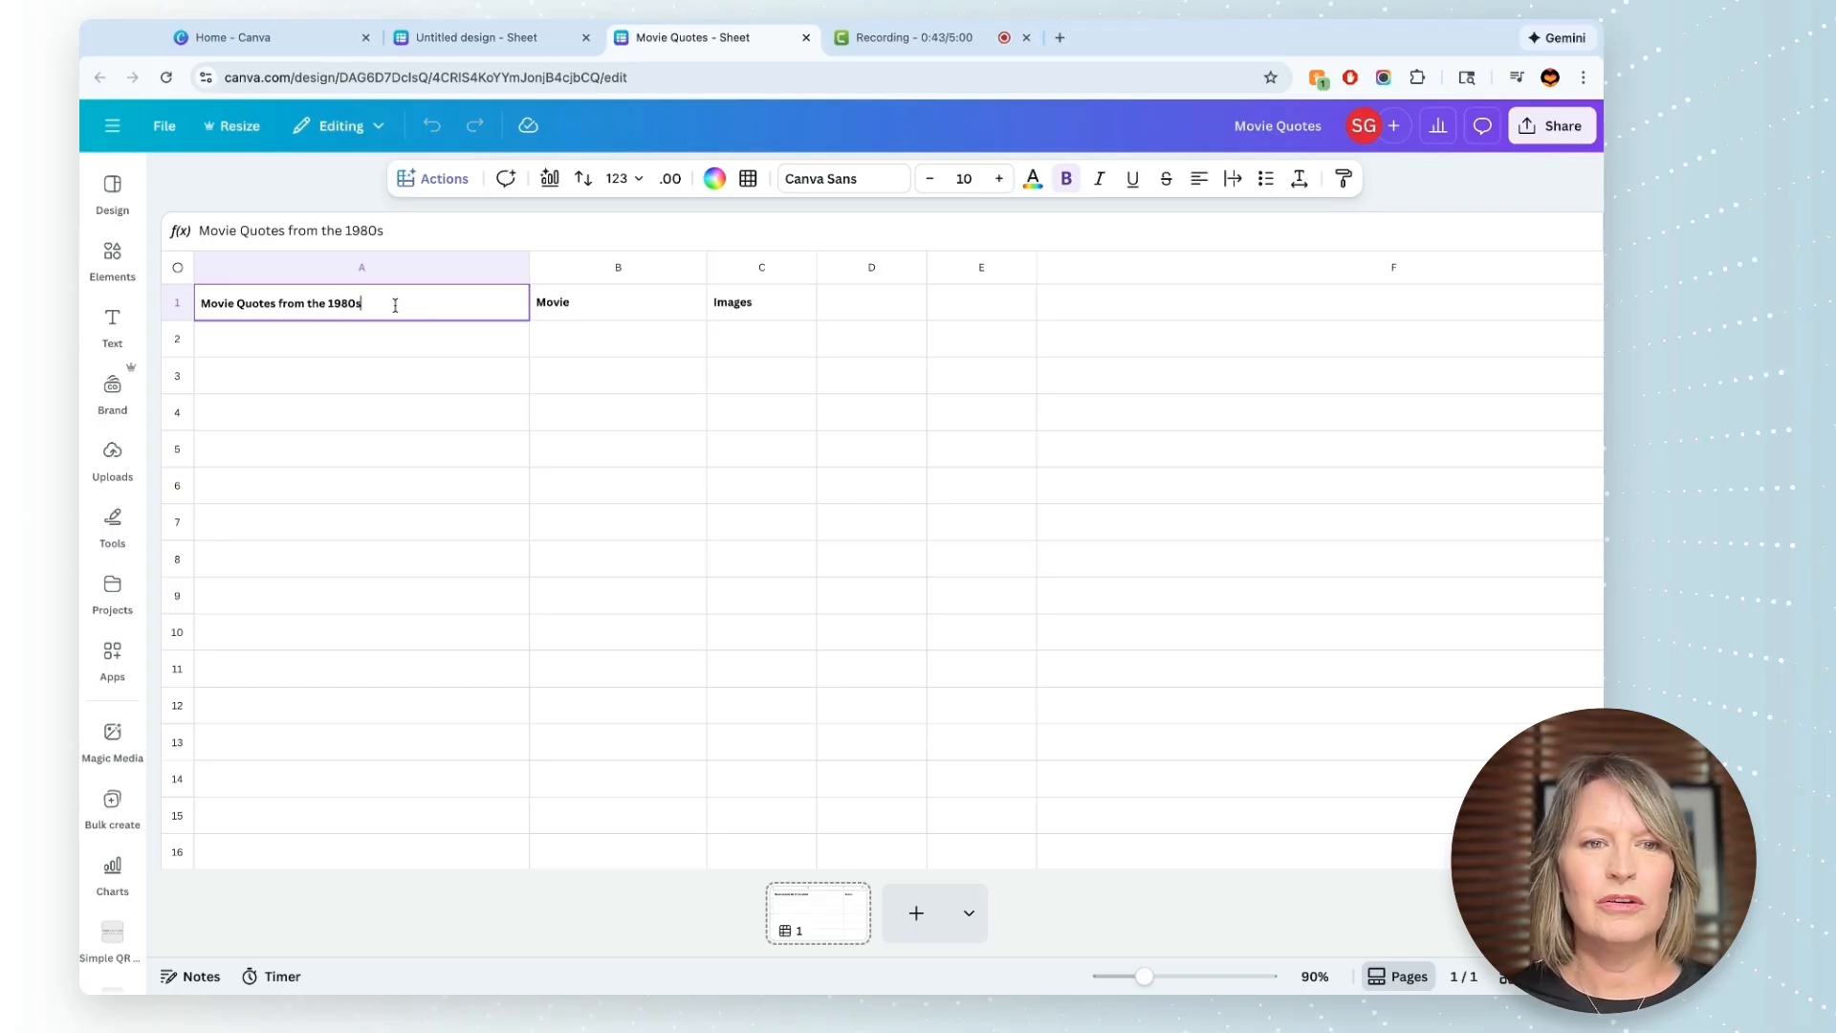
{"action": "left_click", "coordinate": [616, 306]}
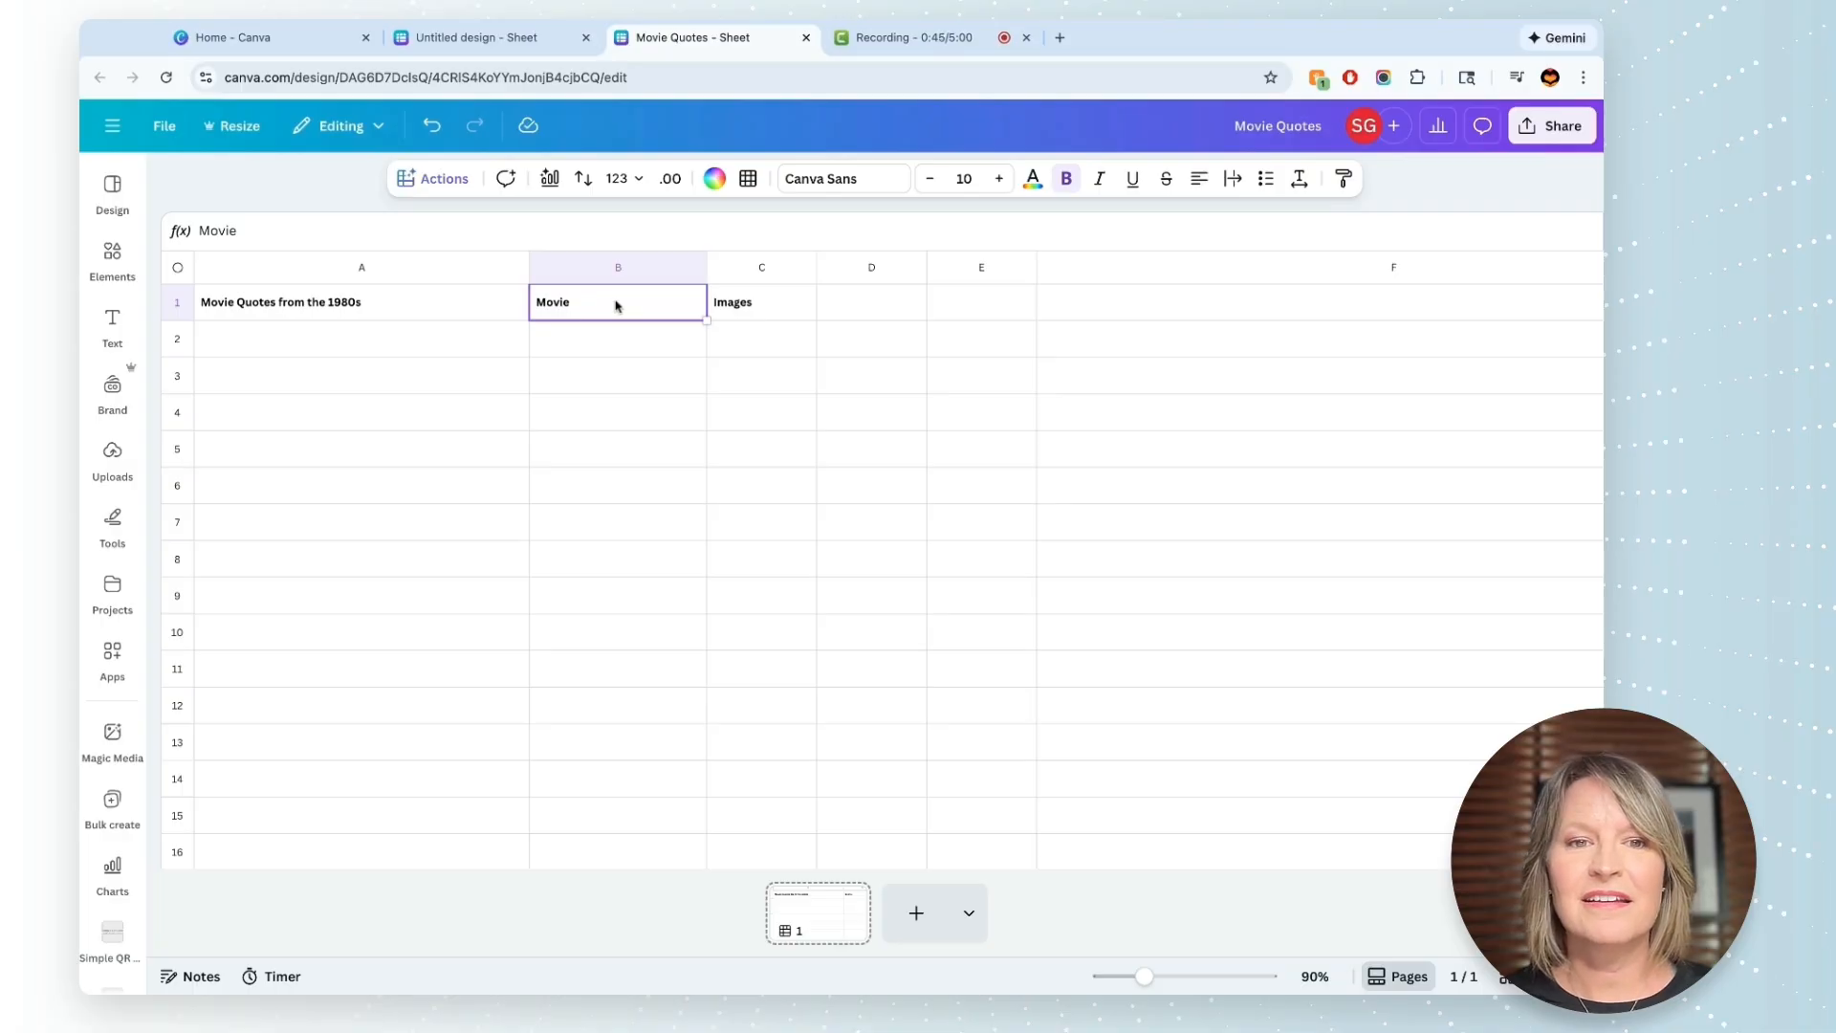
{"action": "double_click", "coordinate": [616, 302]}
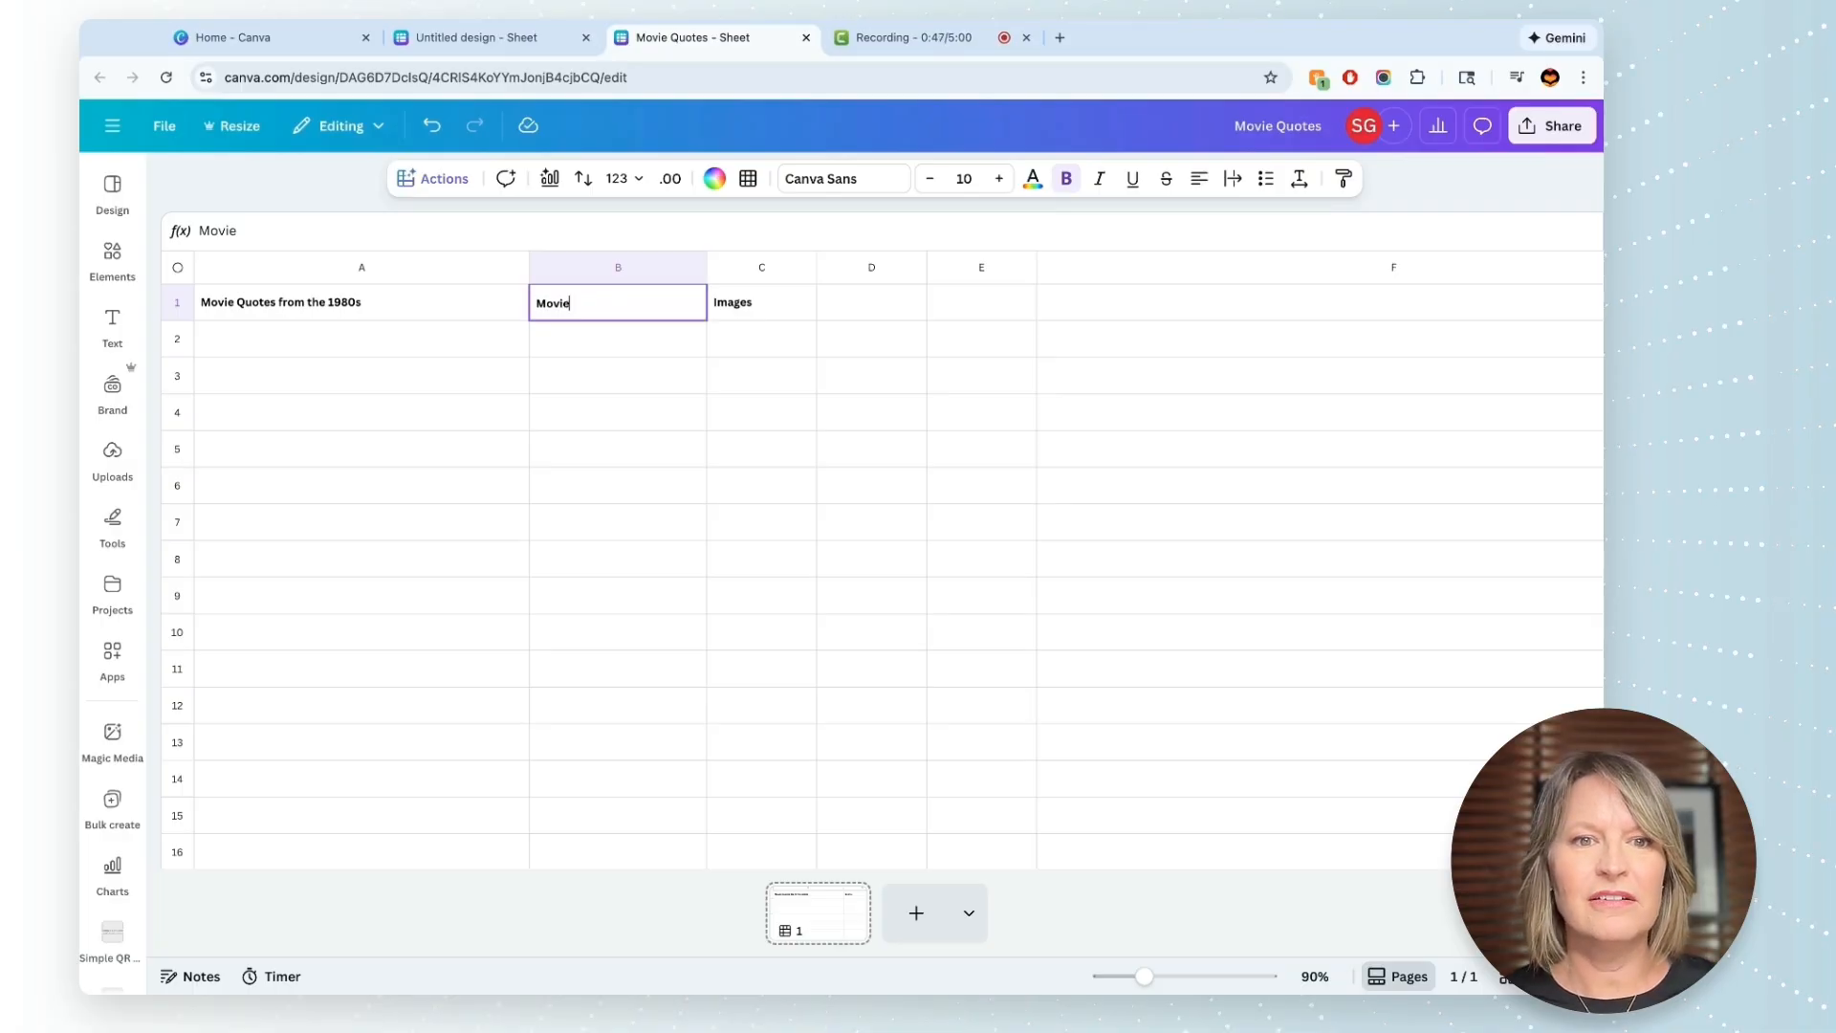
{"action": "type", "text": "Title"}
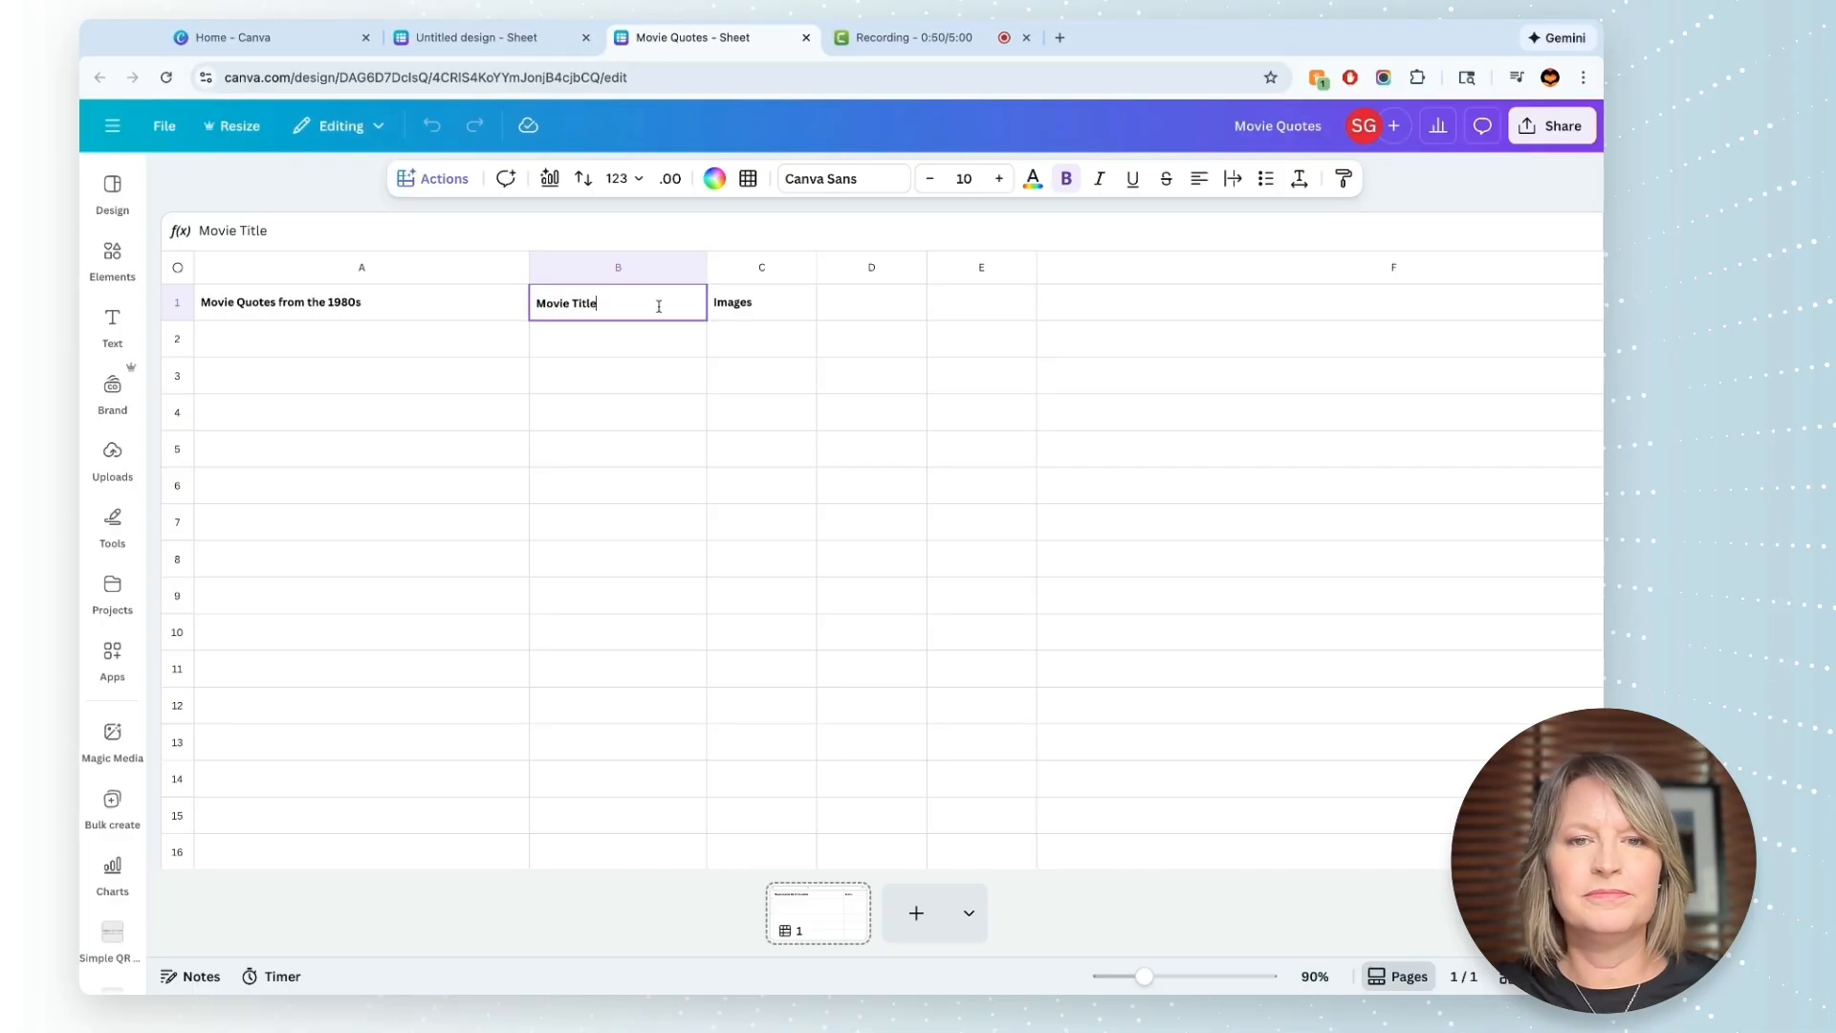
{"action": "left_click", "coordinate": [765, 306]}
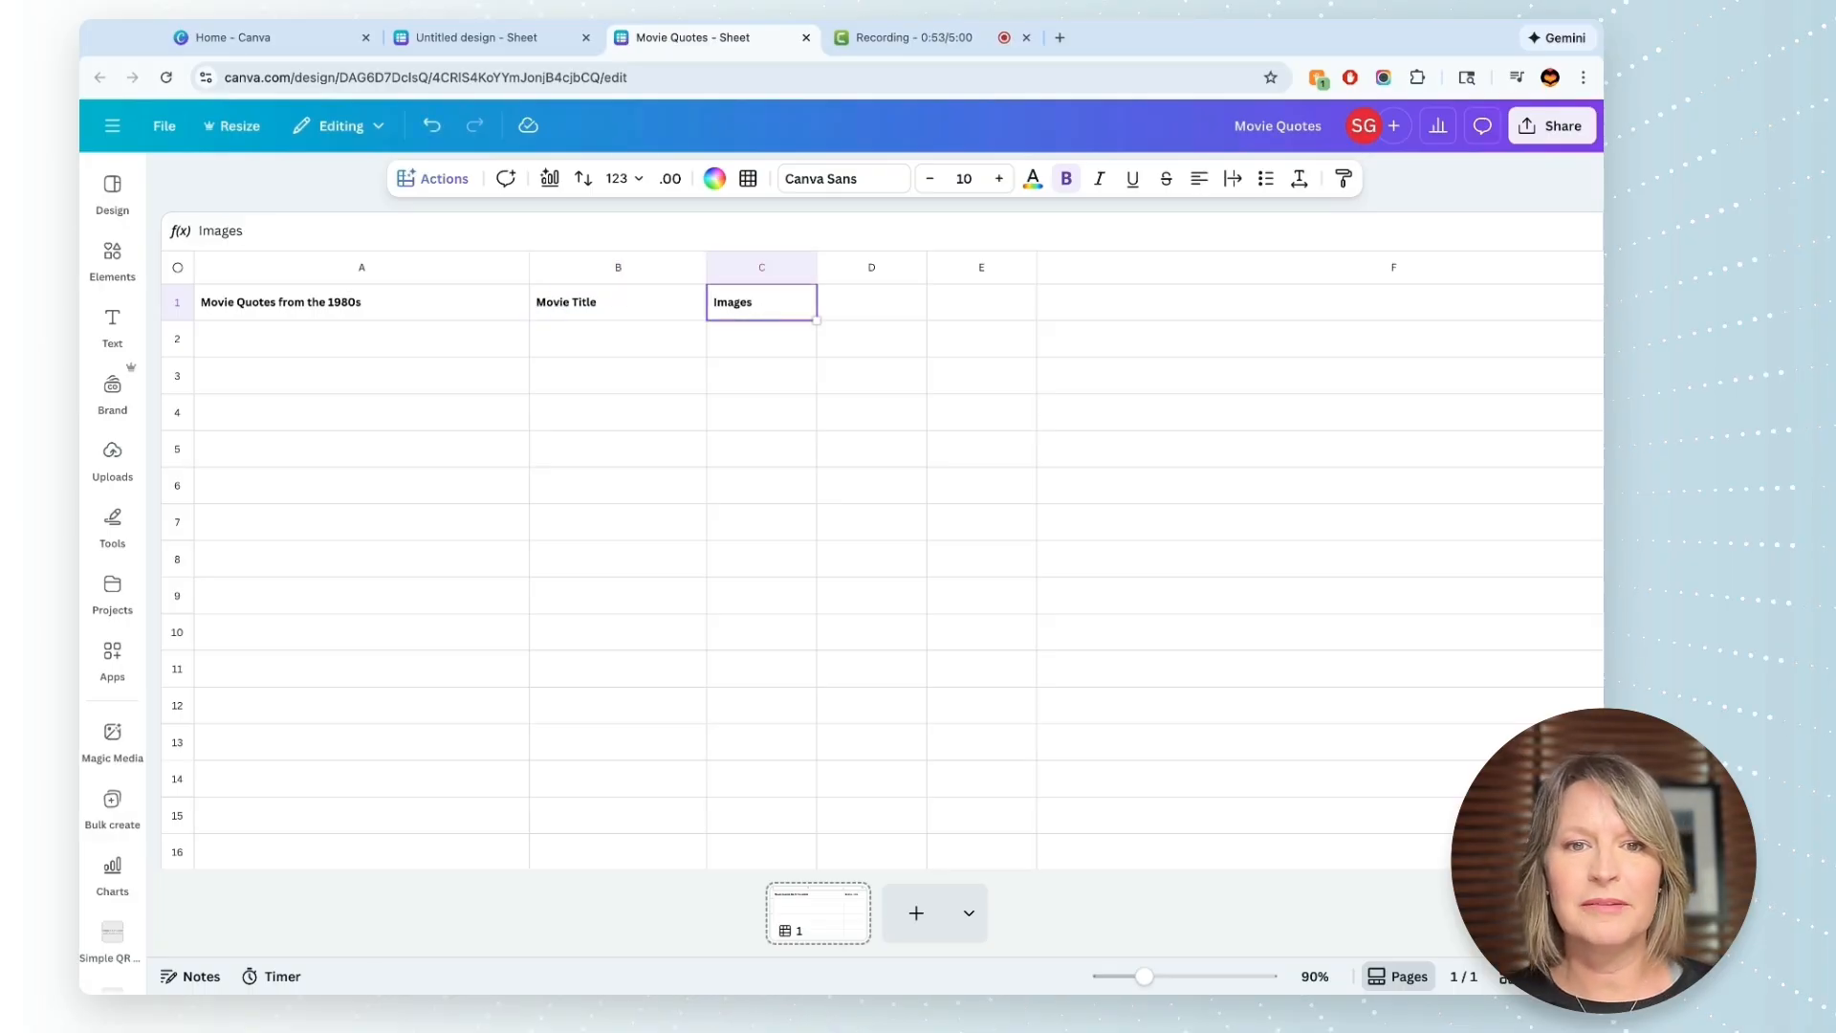
- Fill the empty cells A2:B10 with generated 1980s movie quotes and titles, and insert the result into the sheet
{"action": "left_click", "coordinate": [502, 339]}
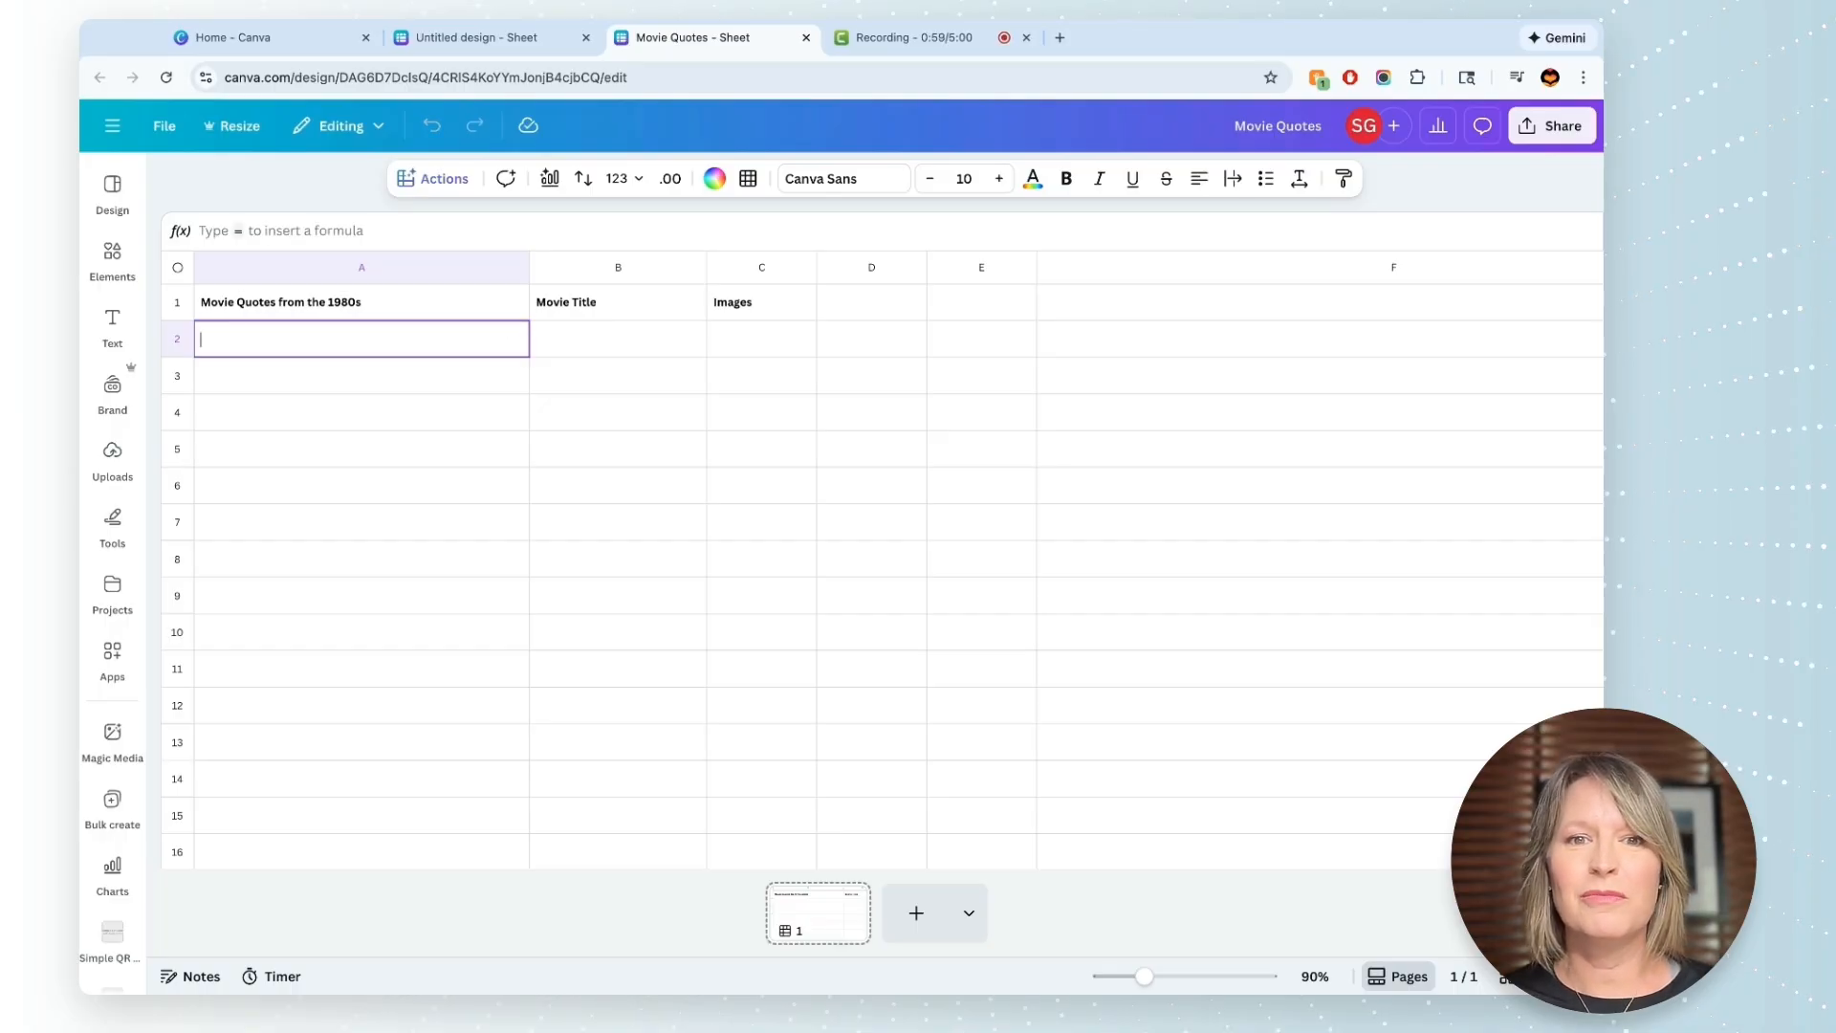
{"action": "key", "text": "shift+Right"}
{"action": "key", "text": "shift+Down"}
{"action": "key", "text": "shift+Down"}
{"action": "key", "text": "shift+Down"}
{"action": "key", "text": "shift+Down"}
{"action": "key", "text": "shift+Down"}
{"action": "key", "text": "shift+Down"}
{"action": "key", "text": "shift+Down"}
{"action": "key", "text": "shift+Down"}
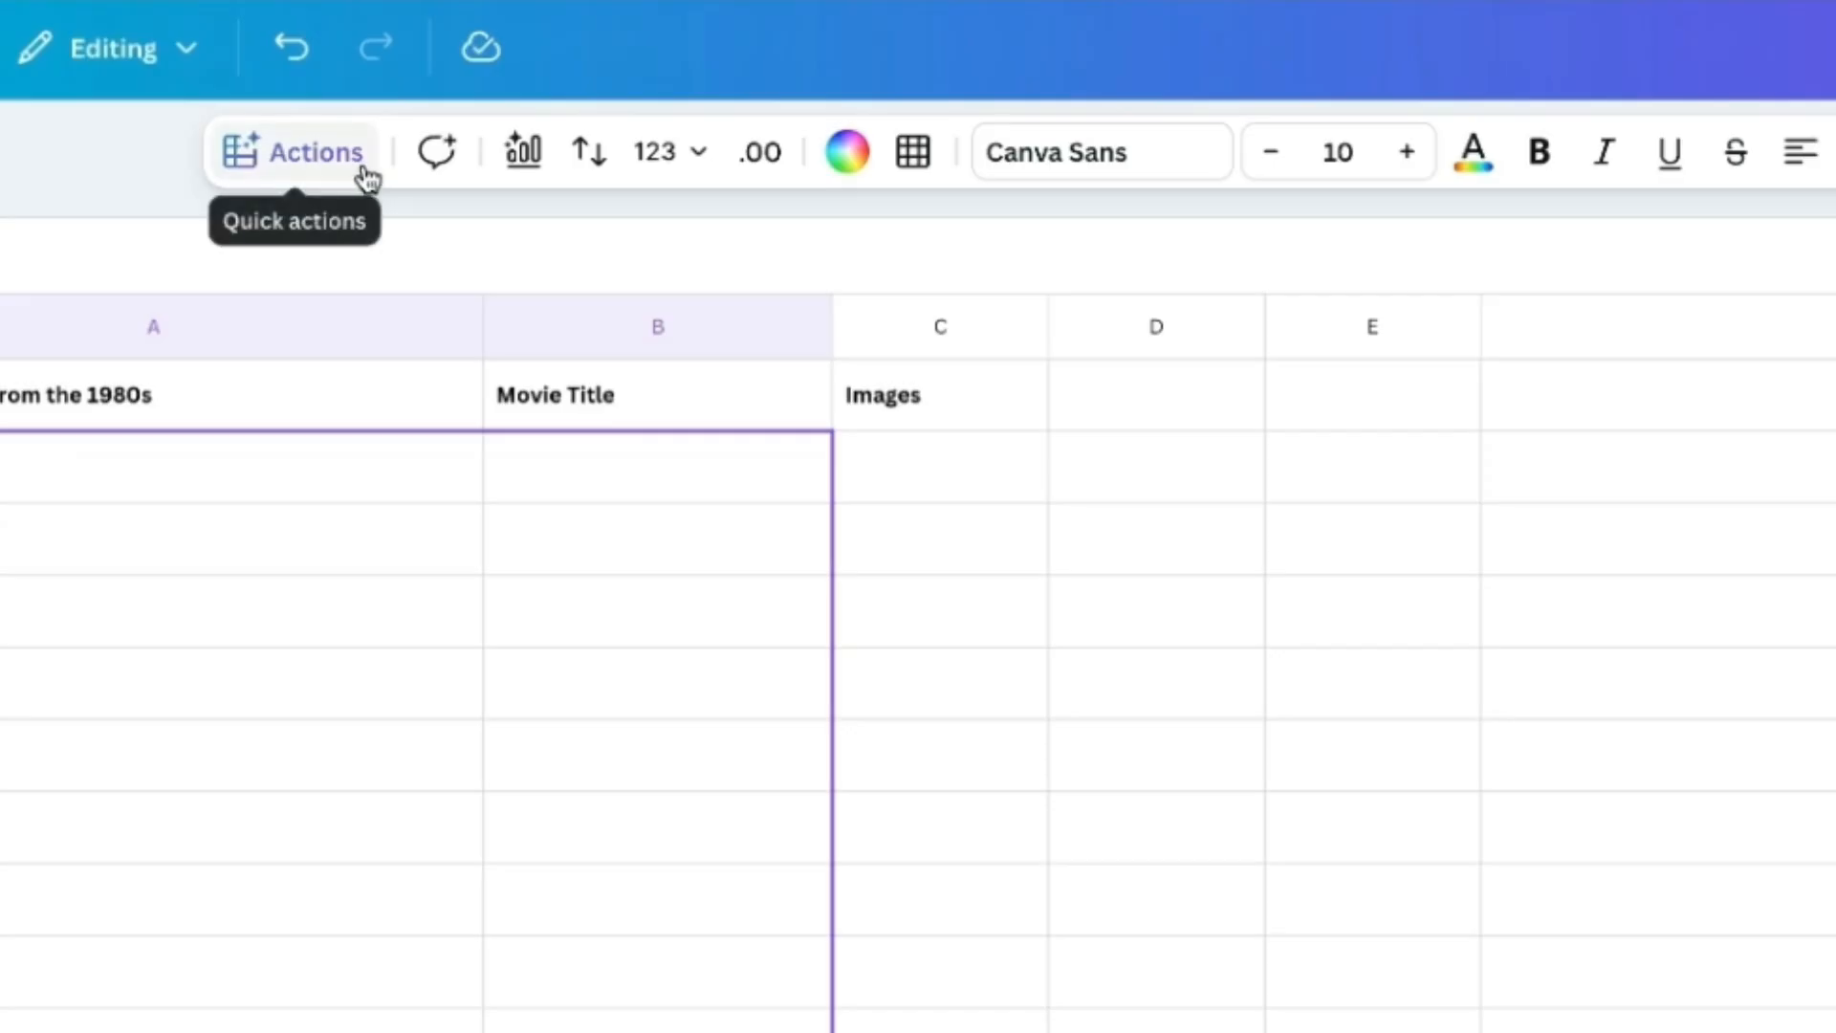
{"action": "left_click", "coordinate": [364, 176]}
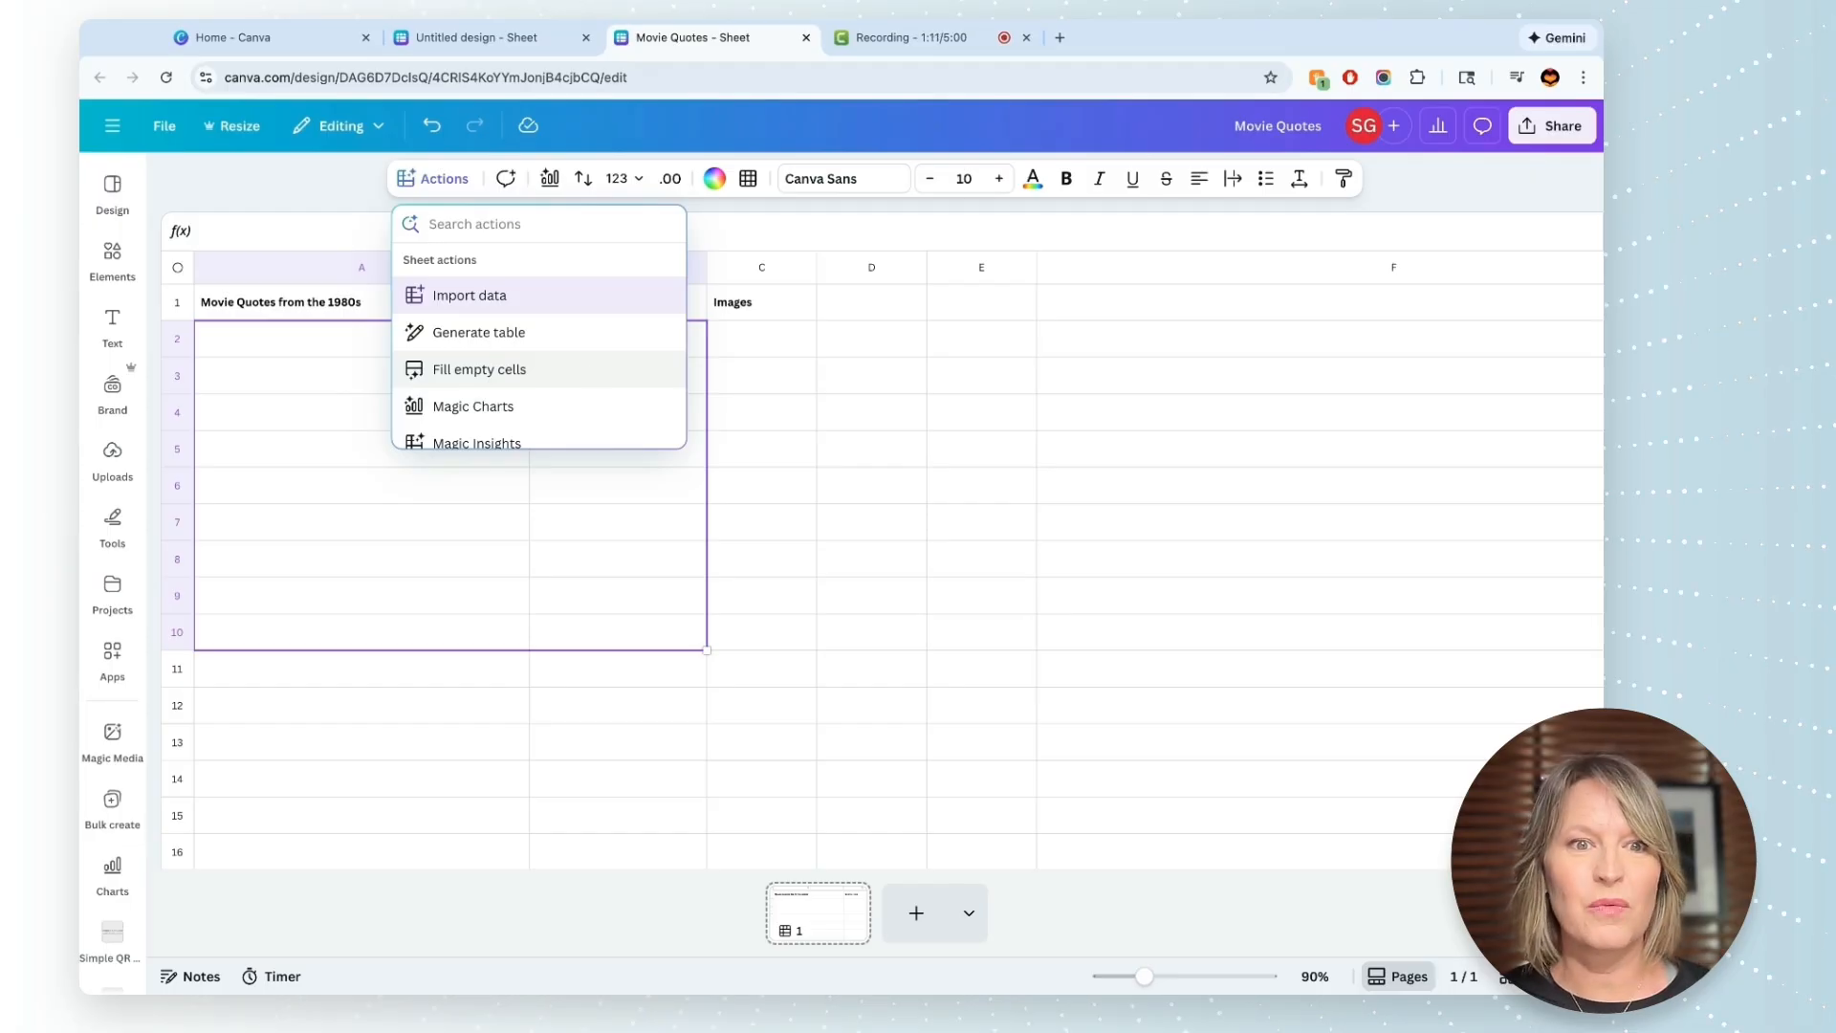
{"action": "left_click", "coordinate": [478, 369]}
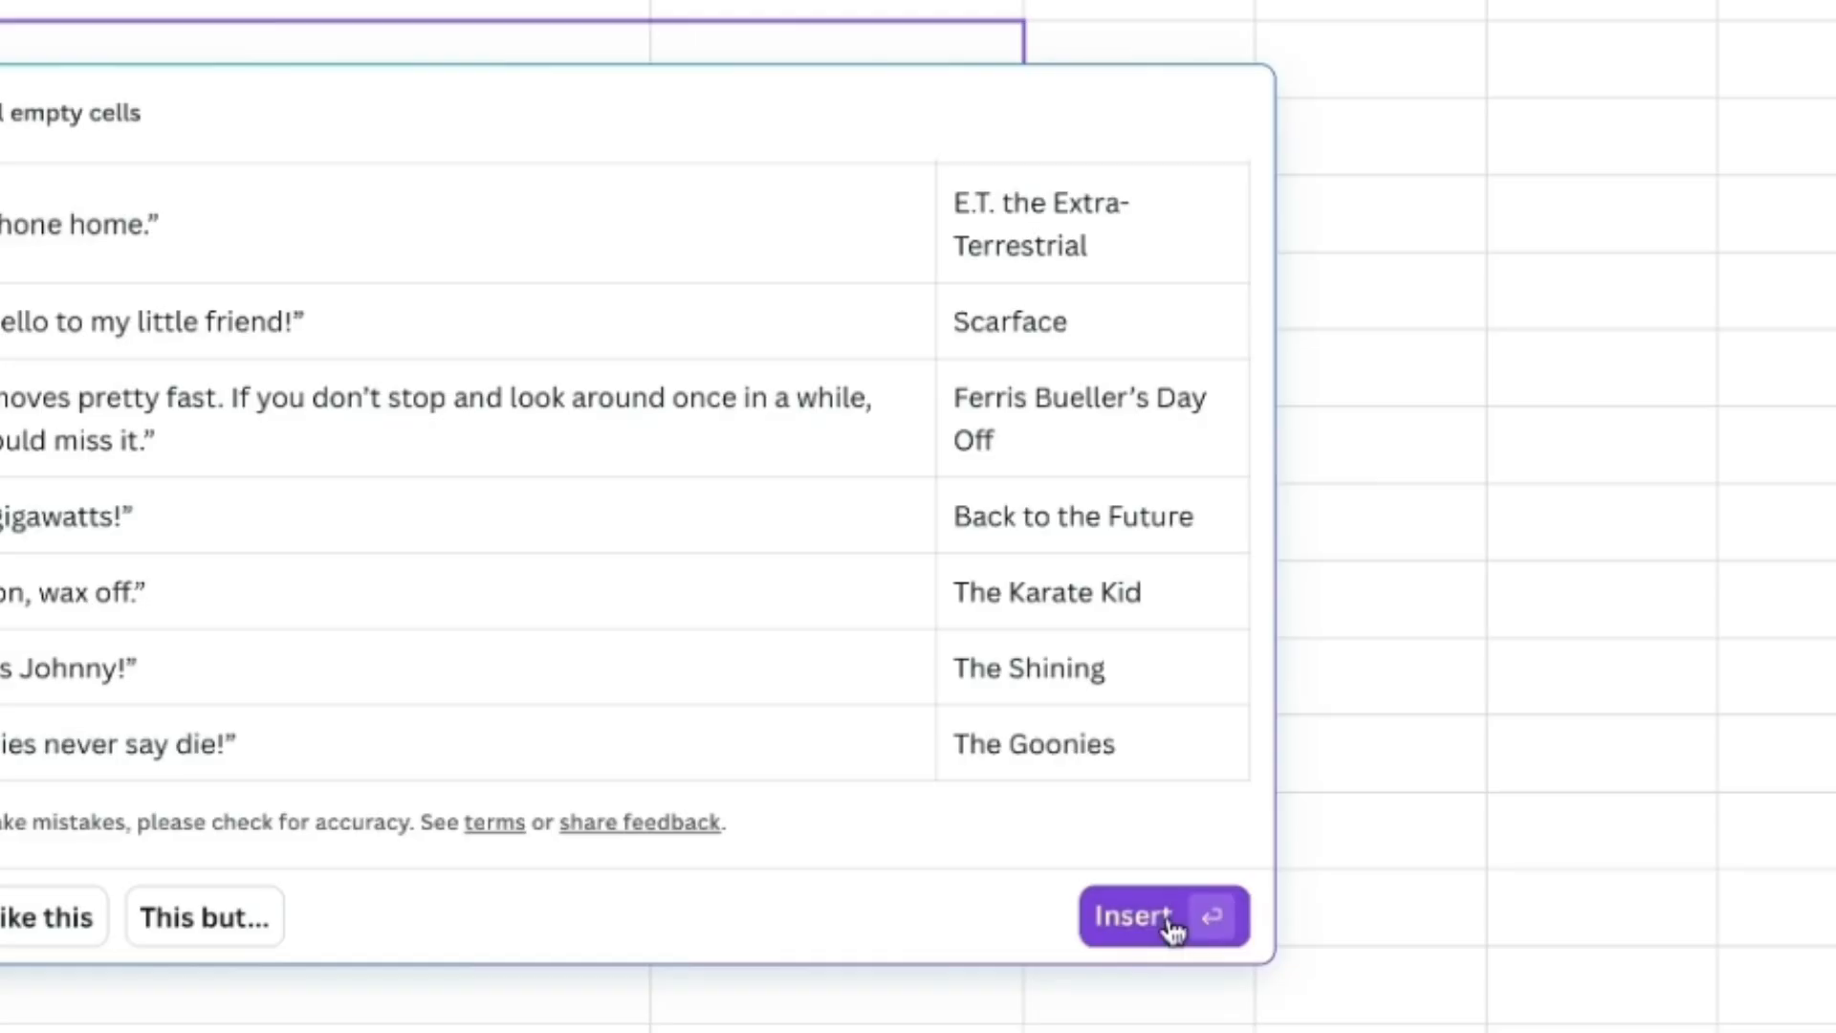
{"action": "left_click", "coordinate": [778, 750]}
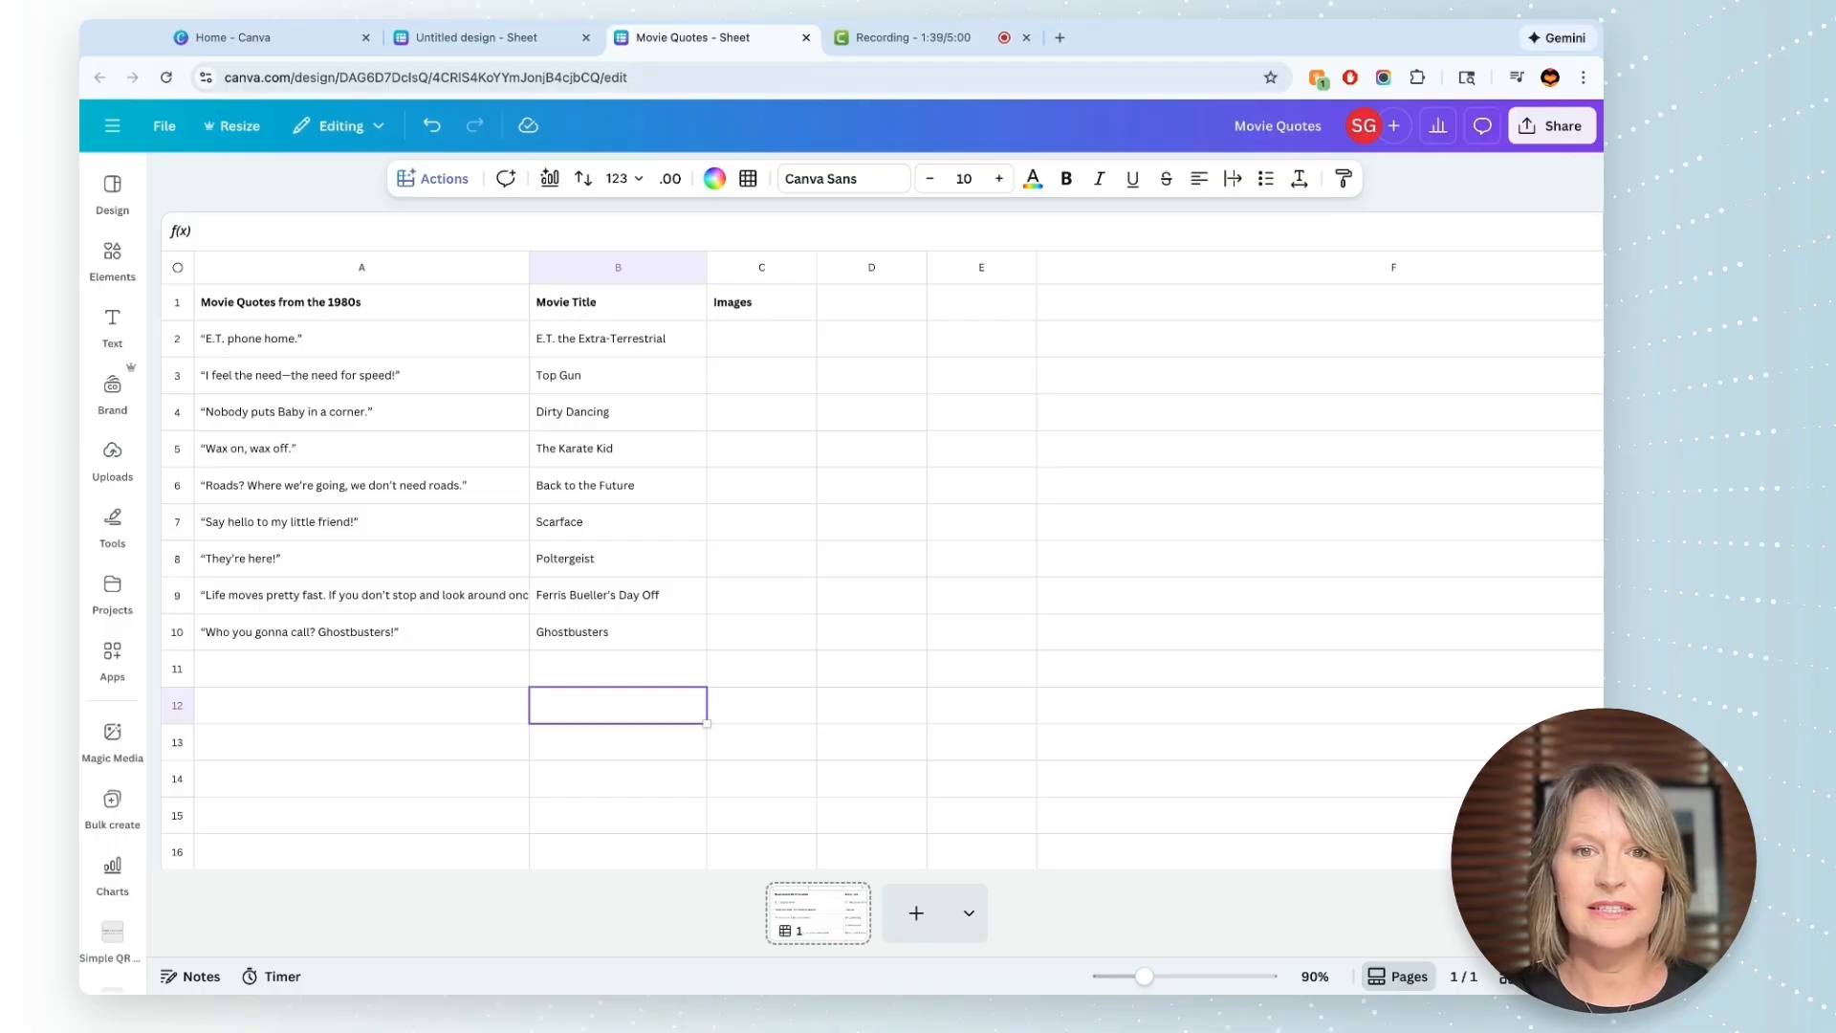
- Paste the movie images into the Images column, starting at cell C2
{"action": "left_click", "coordinate": [768, 350]}
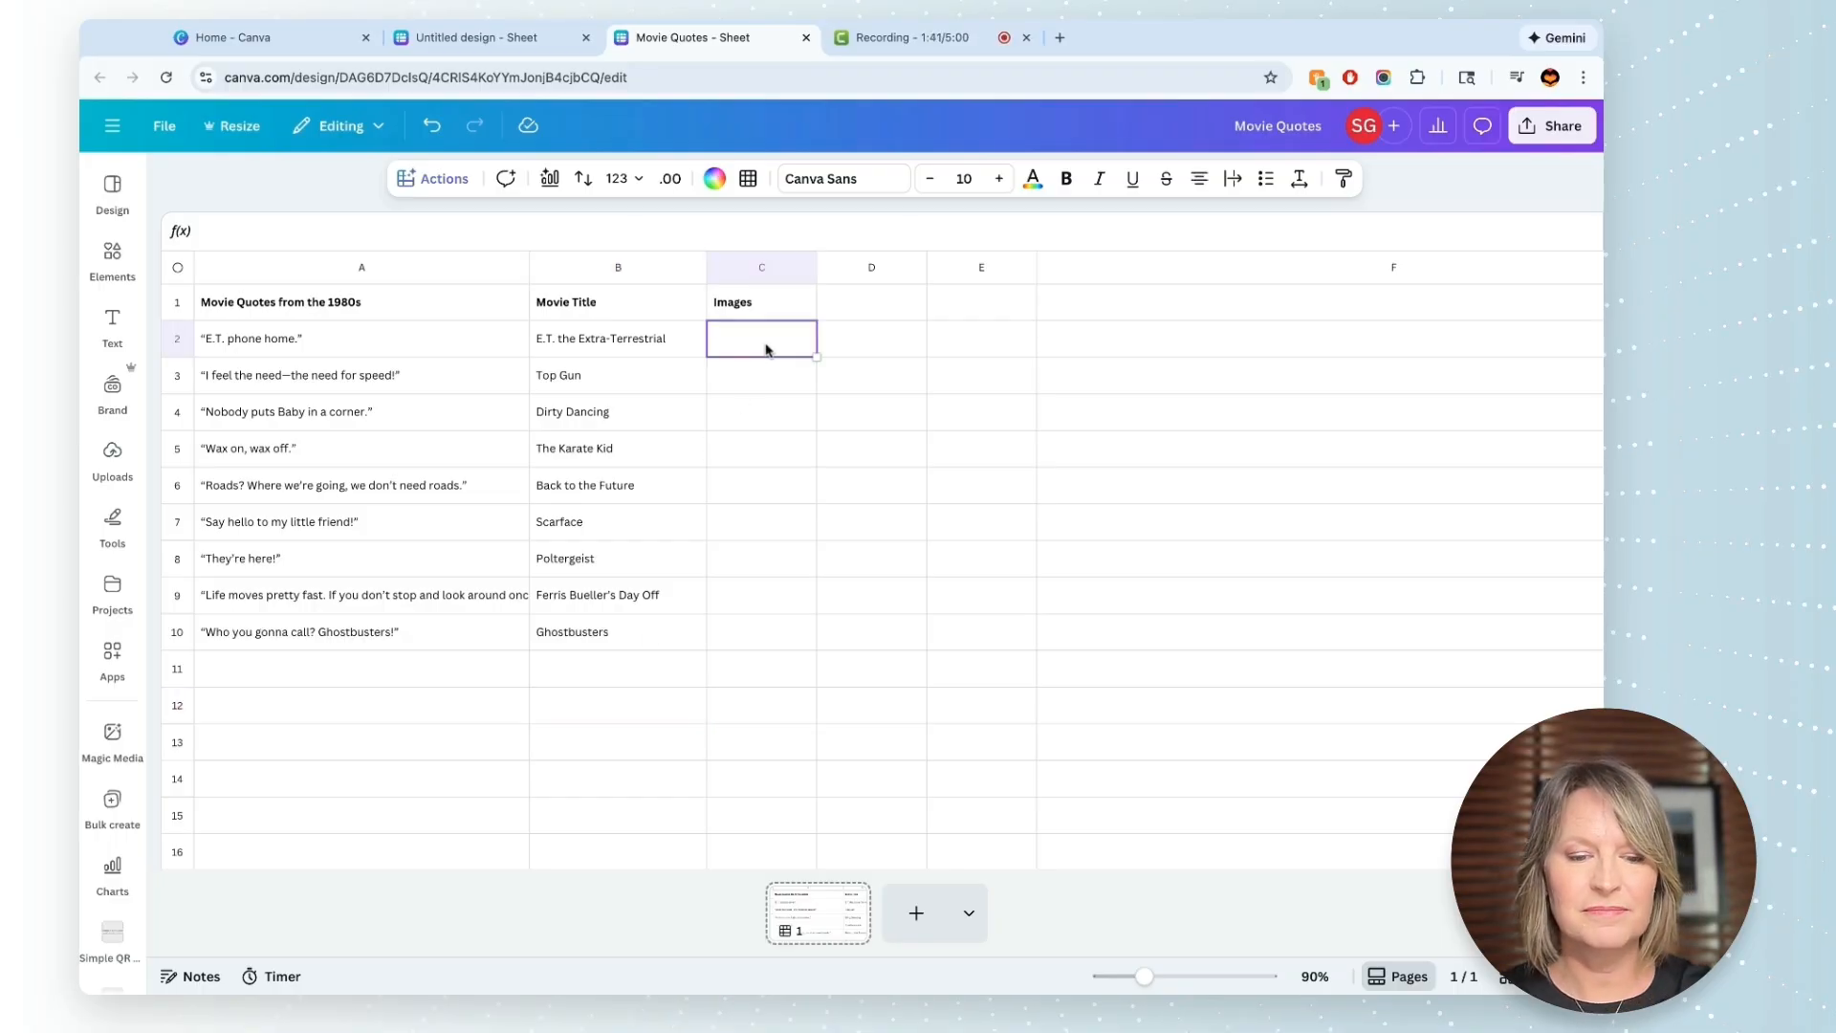
{"action": "key", "text": "ctrl+v"}
{"action": "left_click", "coordinate": [745, 687]}
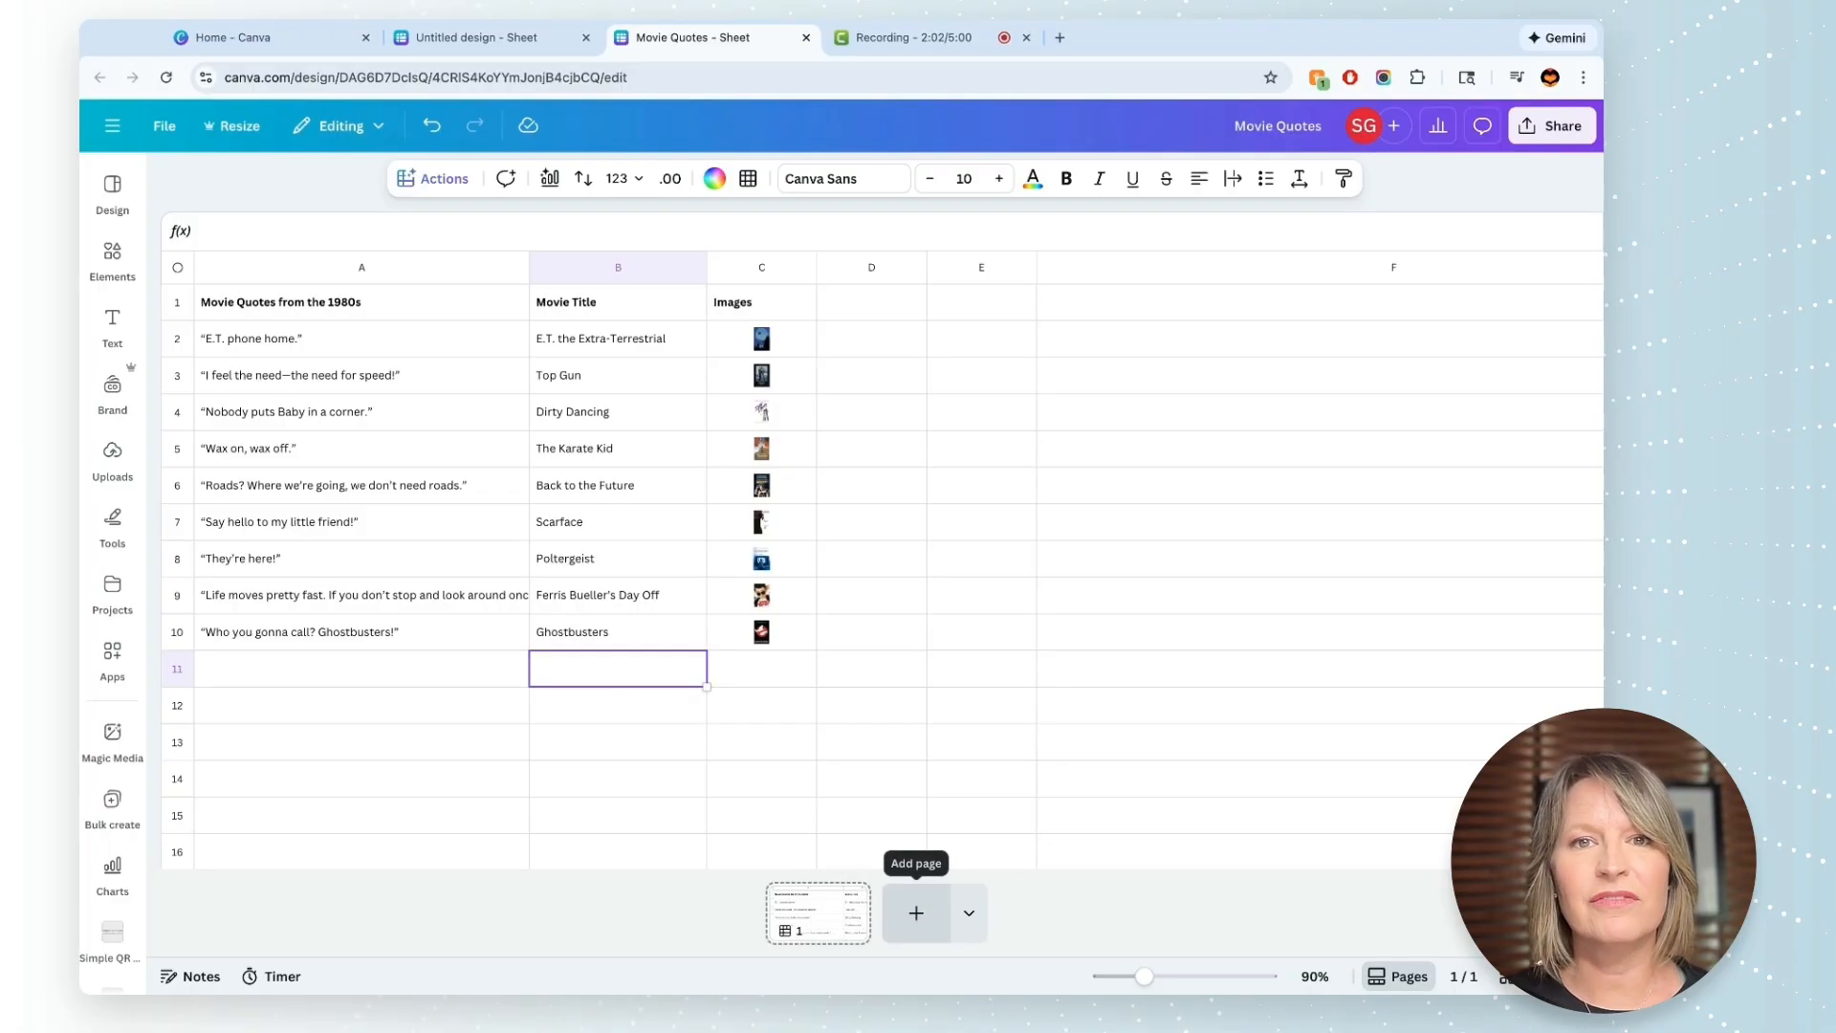
{"action": "left_click", "coordinate": [916, 912]}
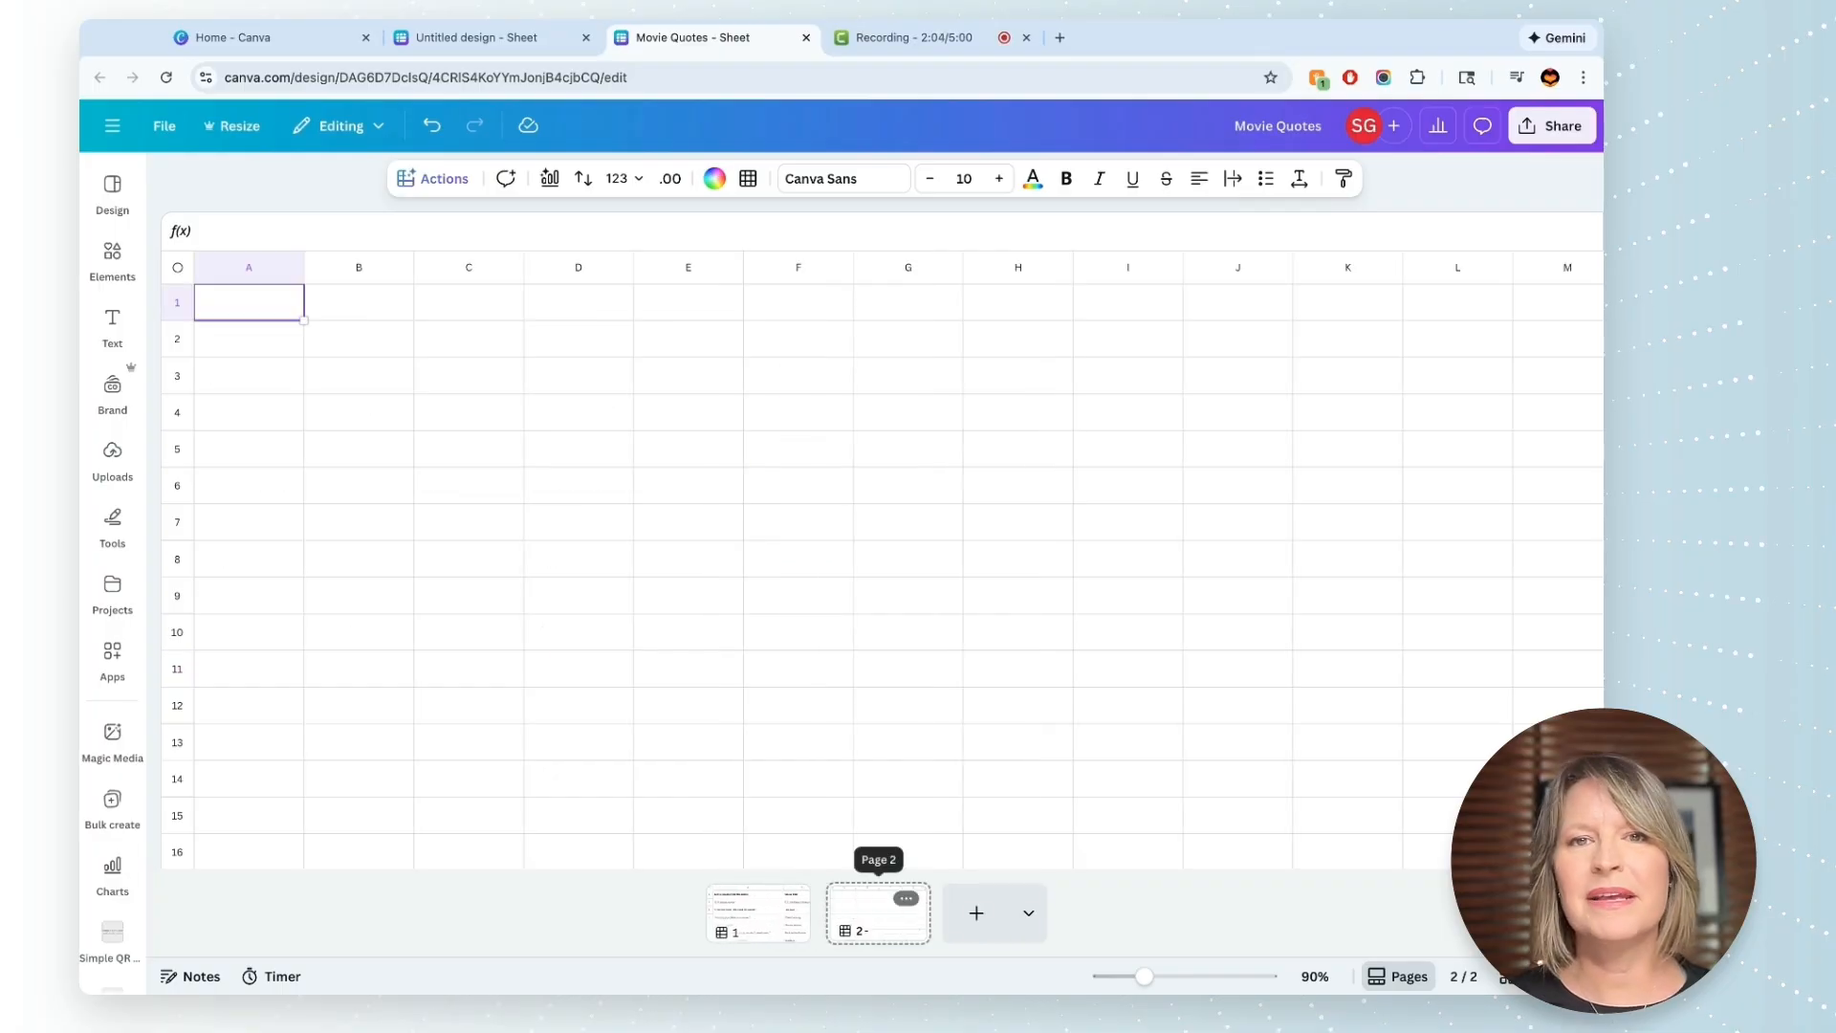
{"action": "left_click", "coordinate": [891, 920]}
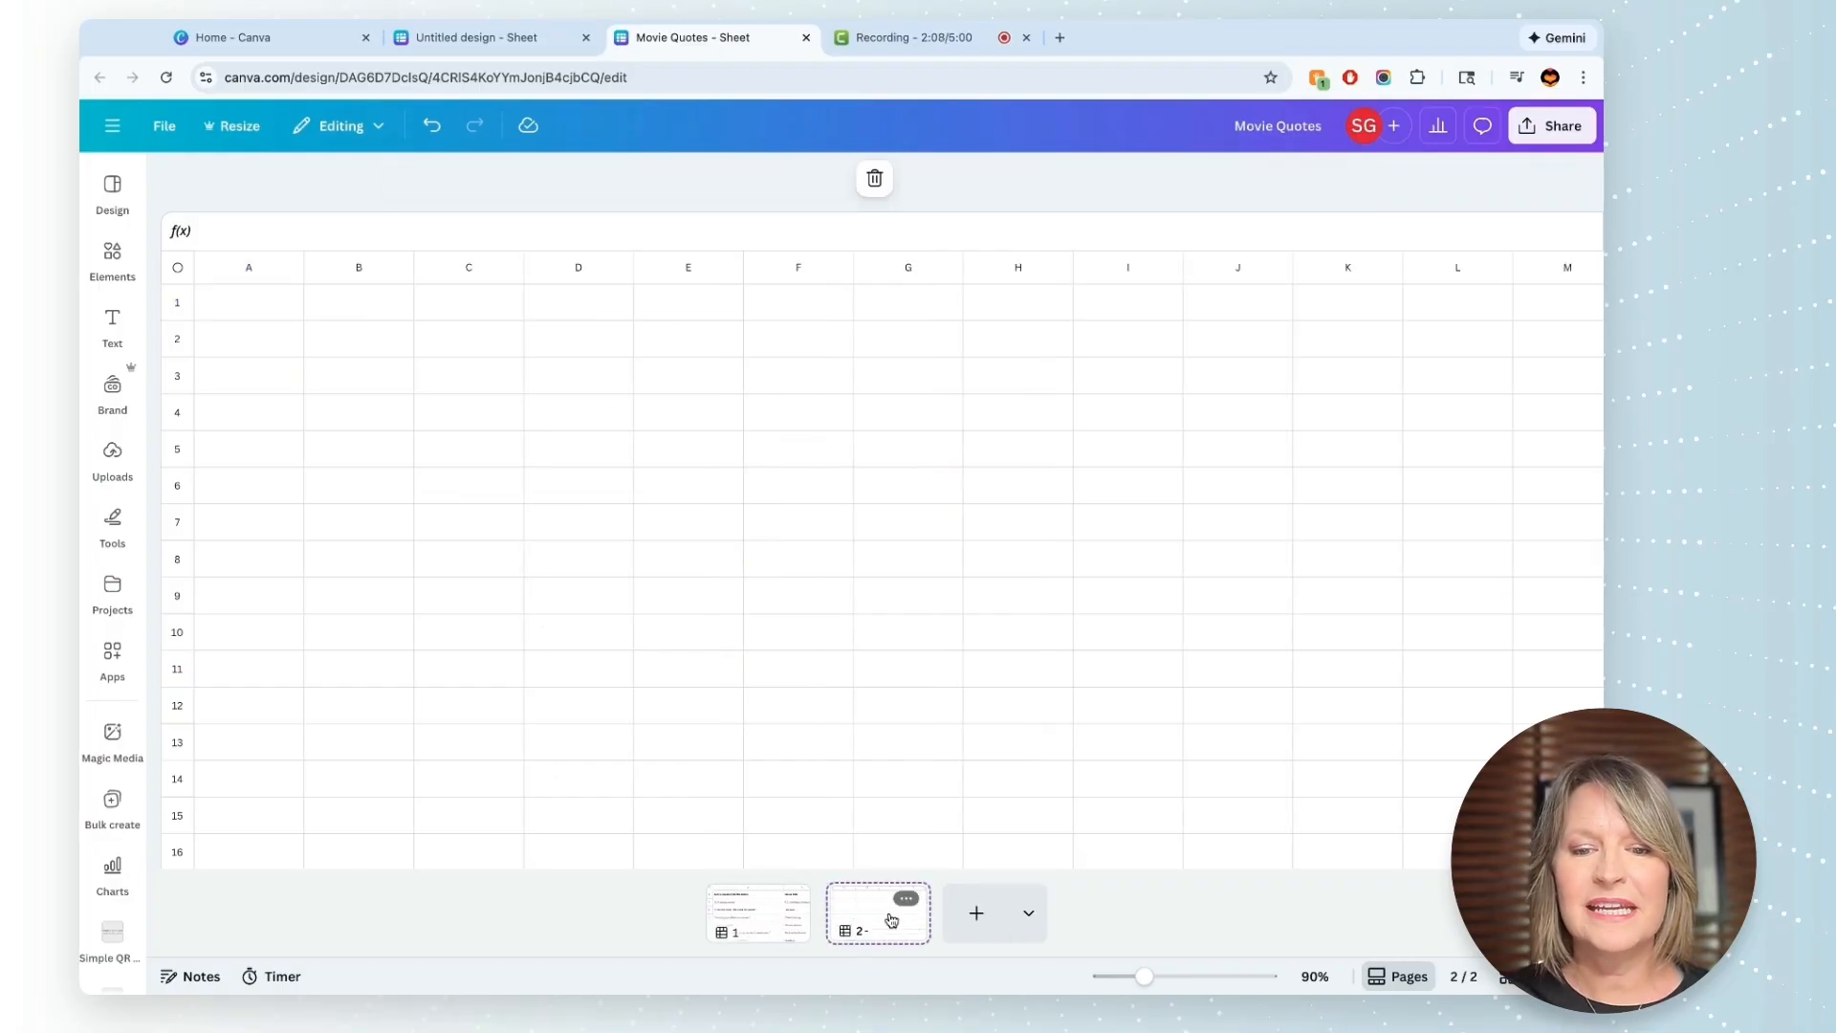
{"action": "key", "text": "Delete"}
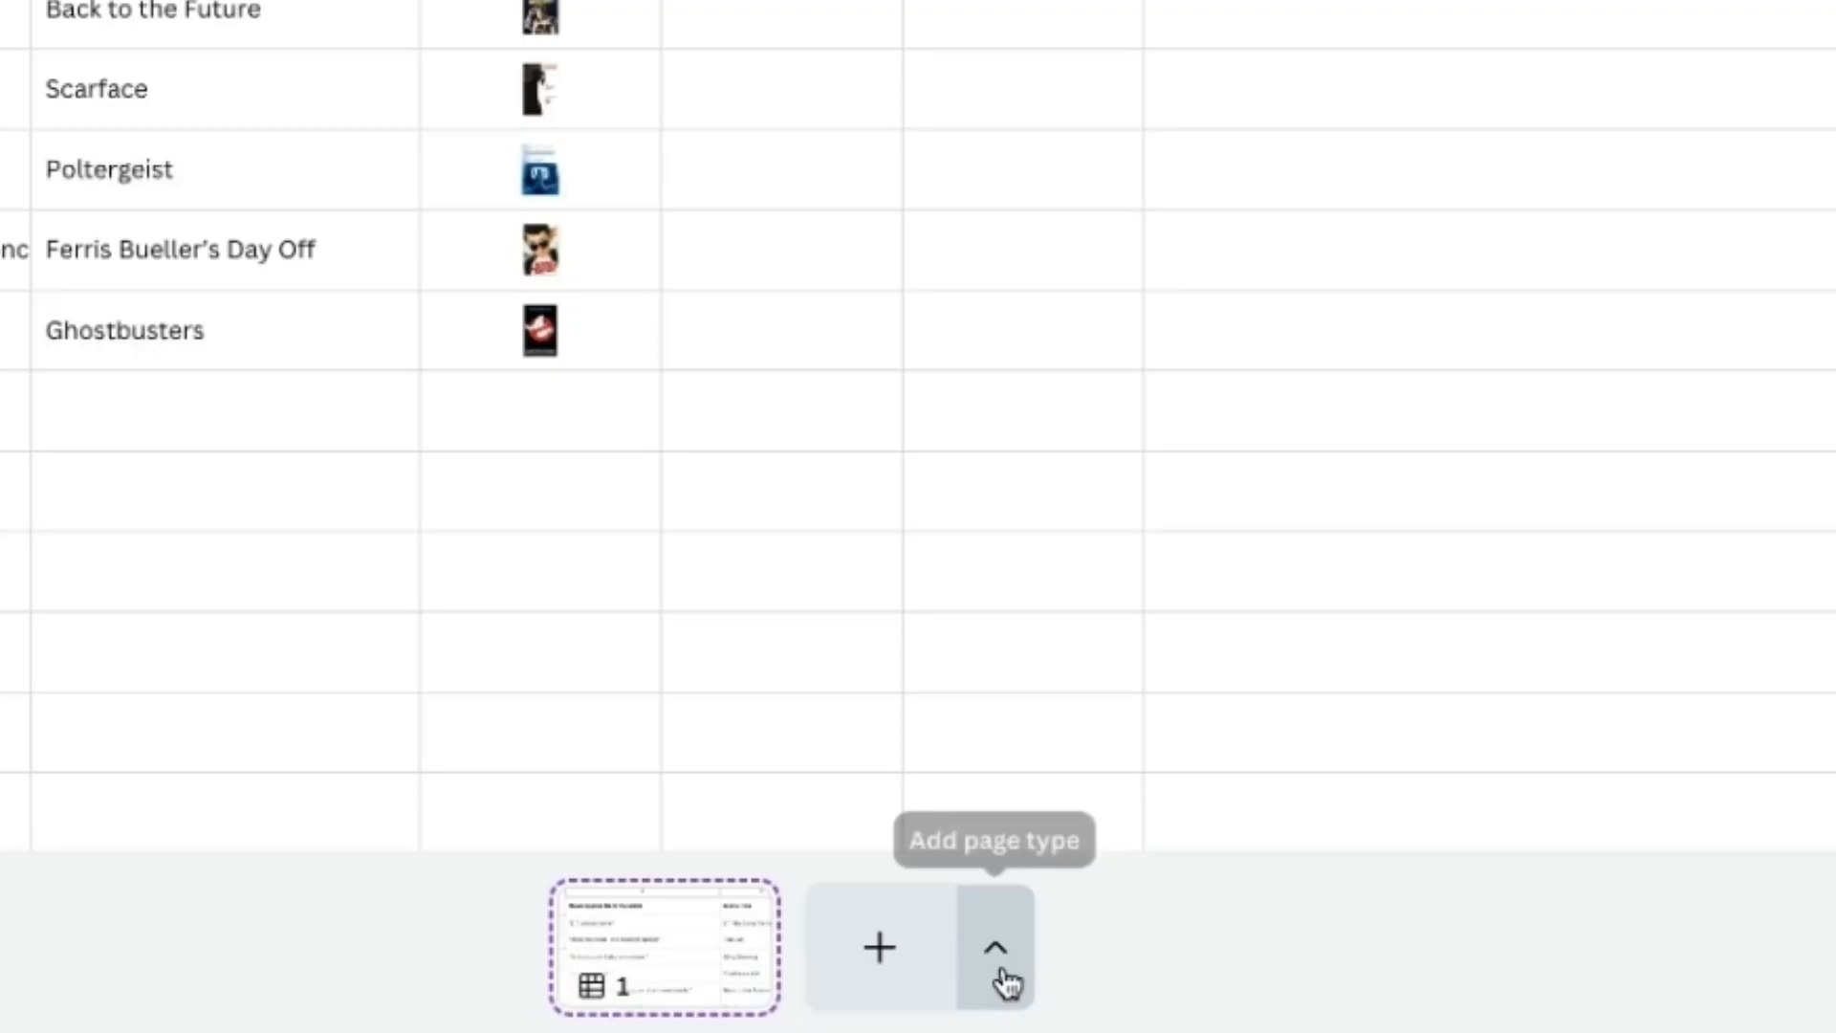
- Add a social media page of the type Instagram Post (4:5) after the sheet
{"action": "left_click", "coordinate": [971, 919]}
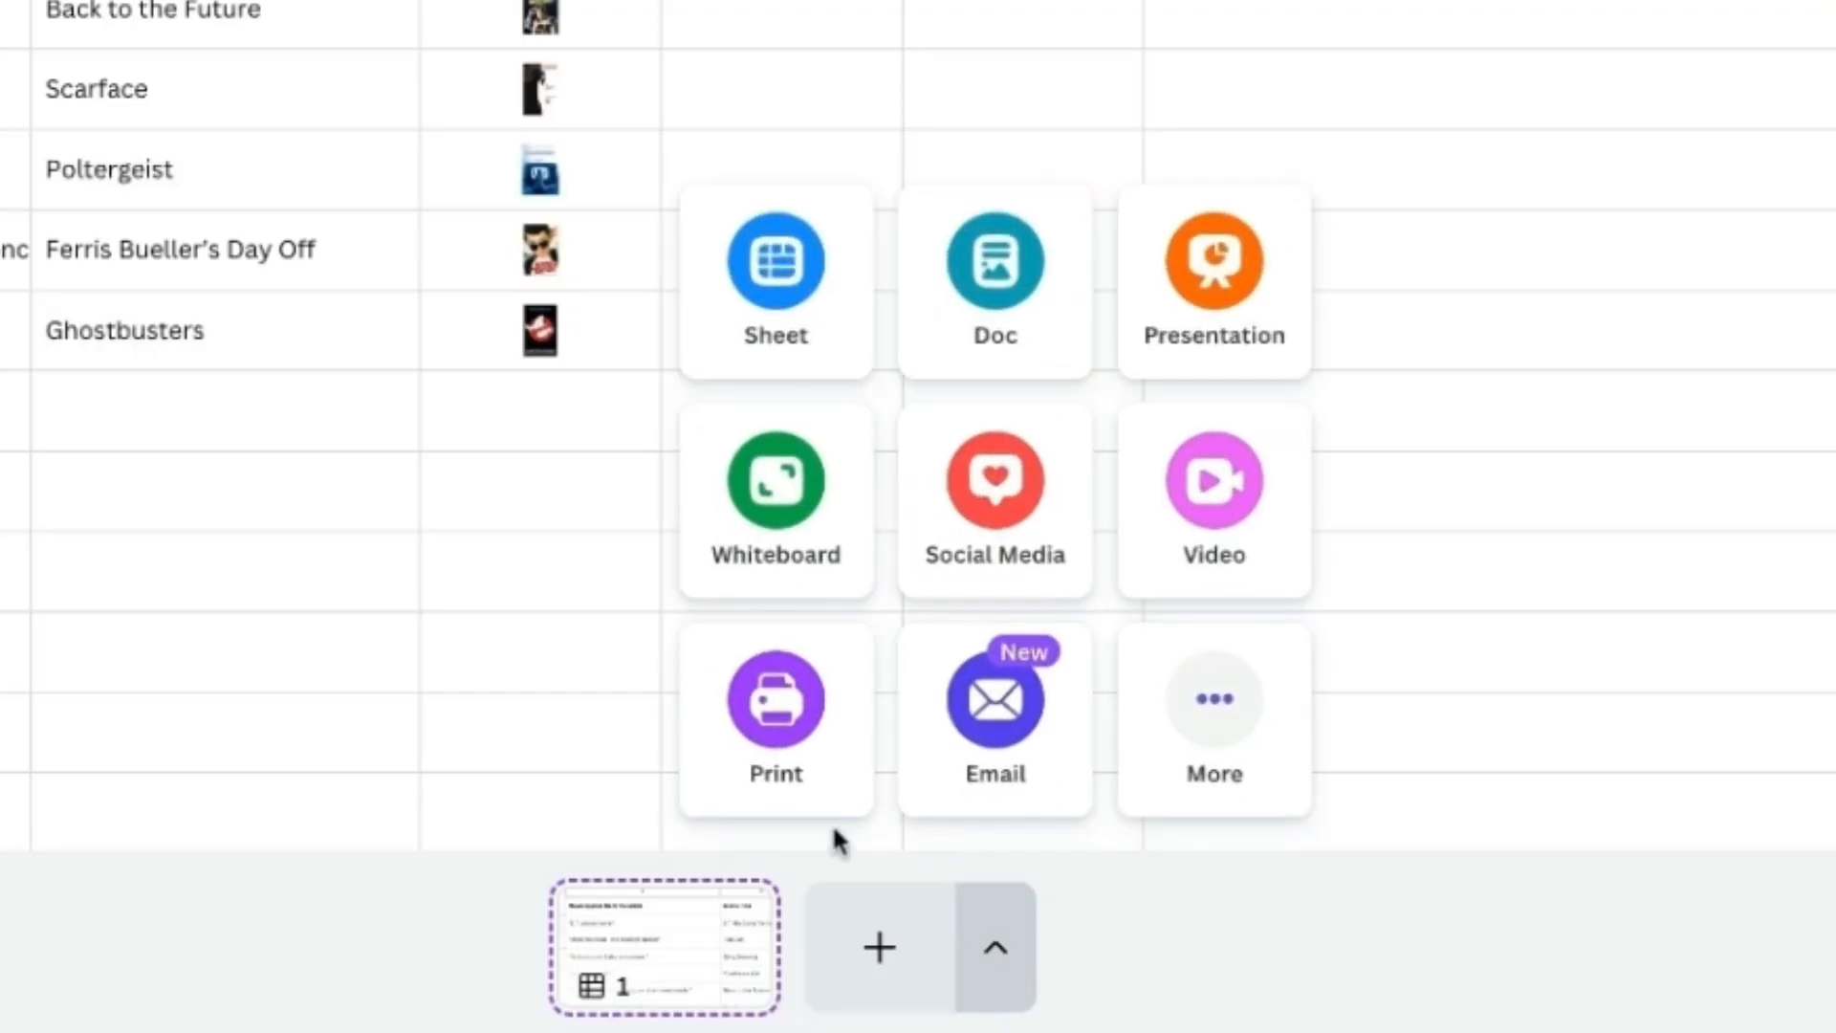
{"action": "left_click", "coordinate": [1023, 509]}
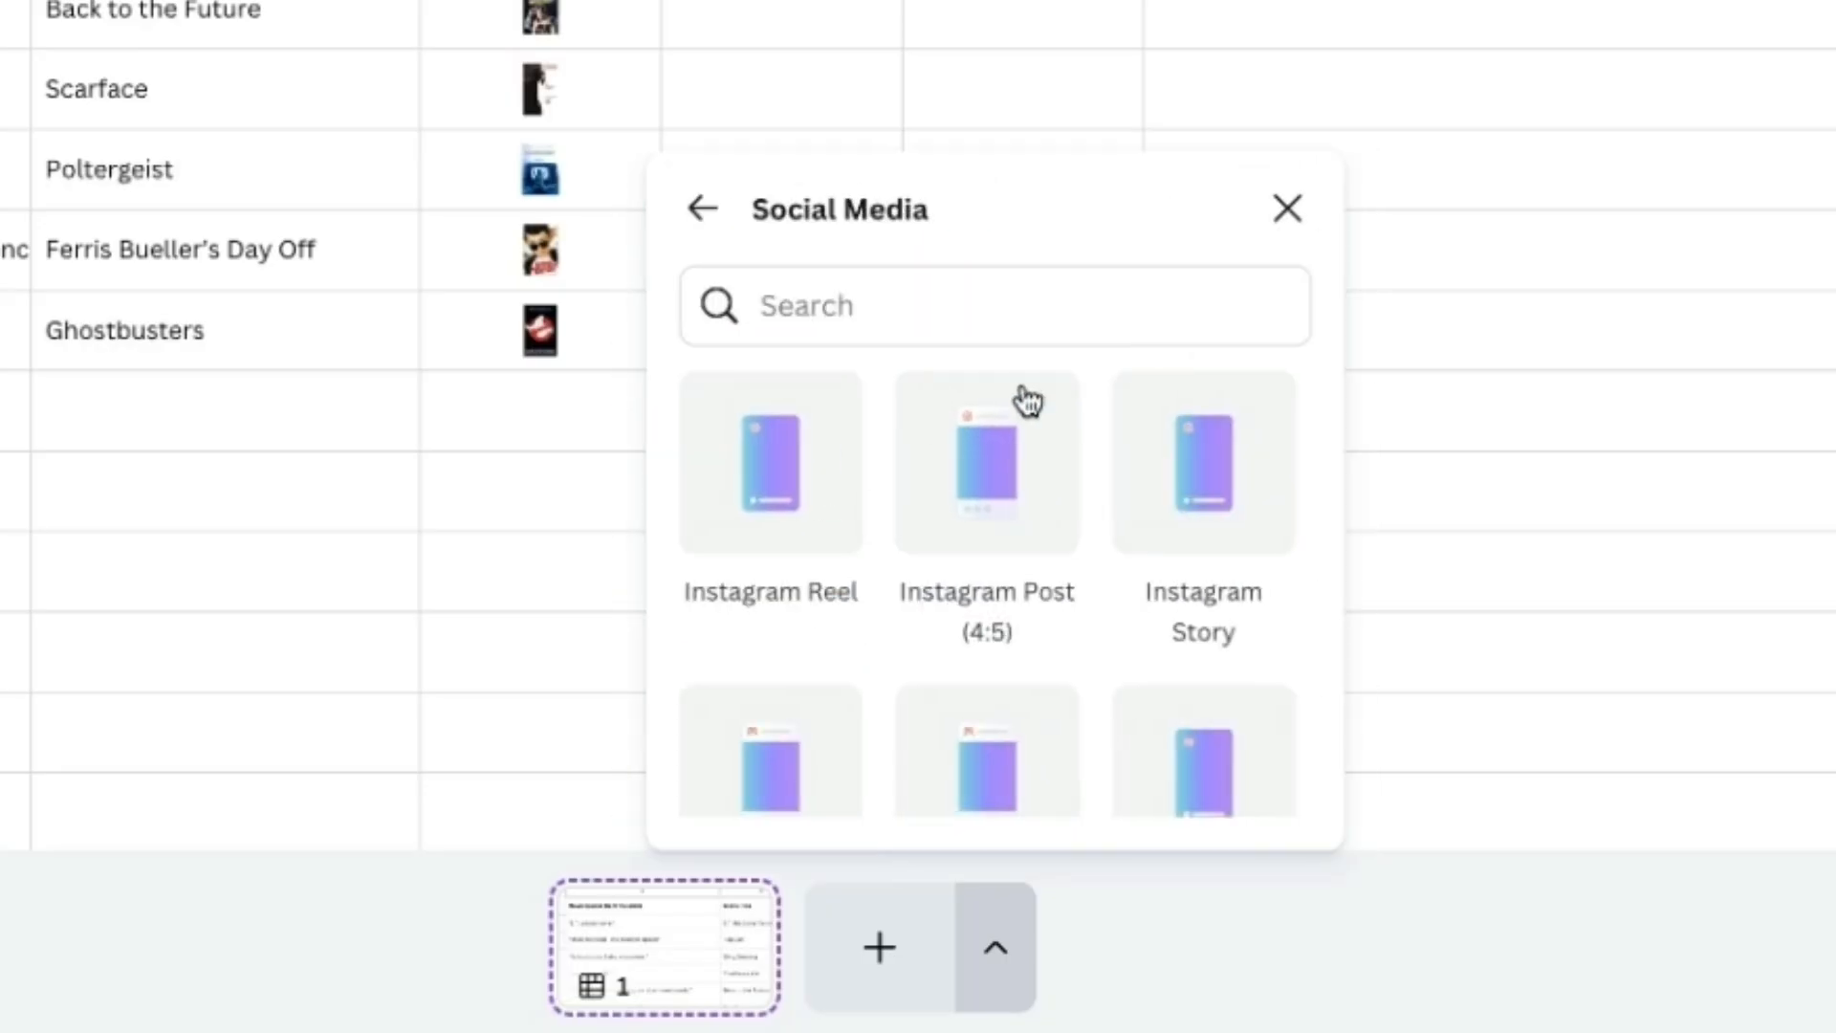
{"action": "left_click", "coordinate": [995, 504]}
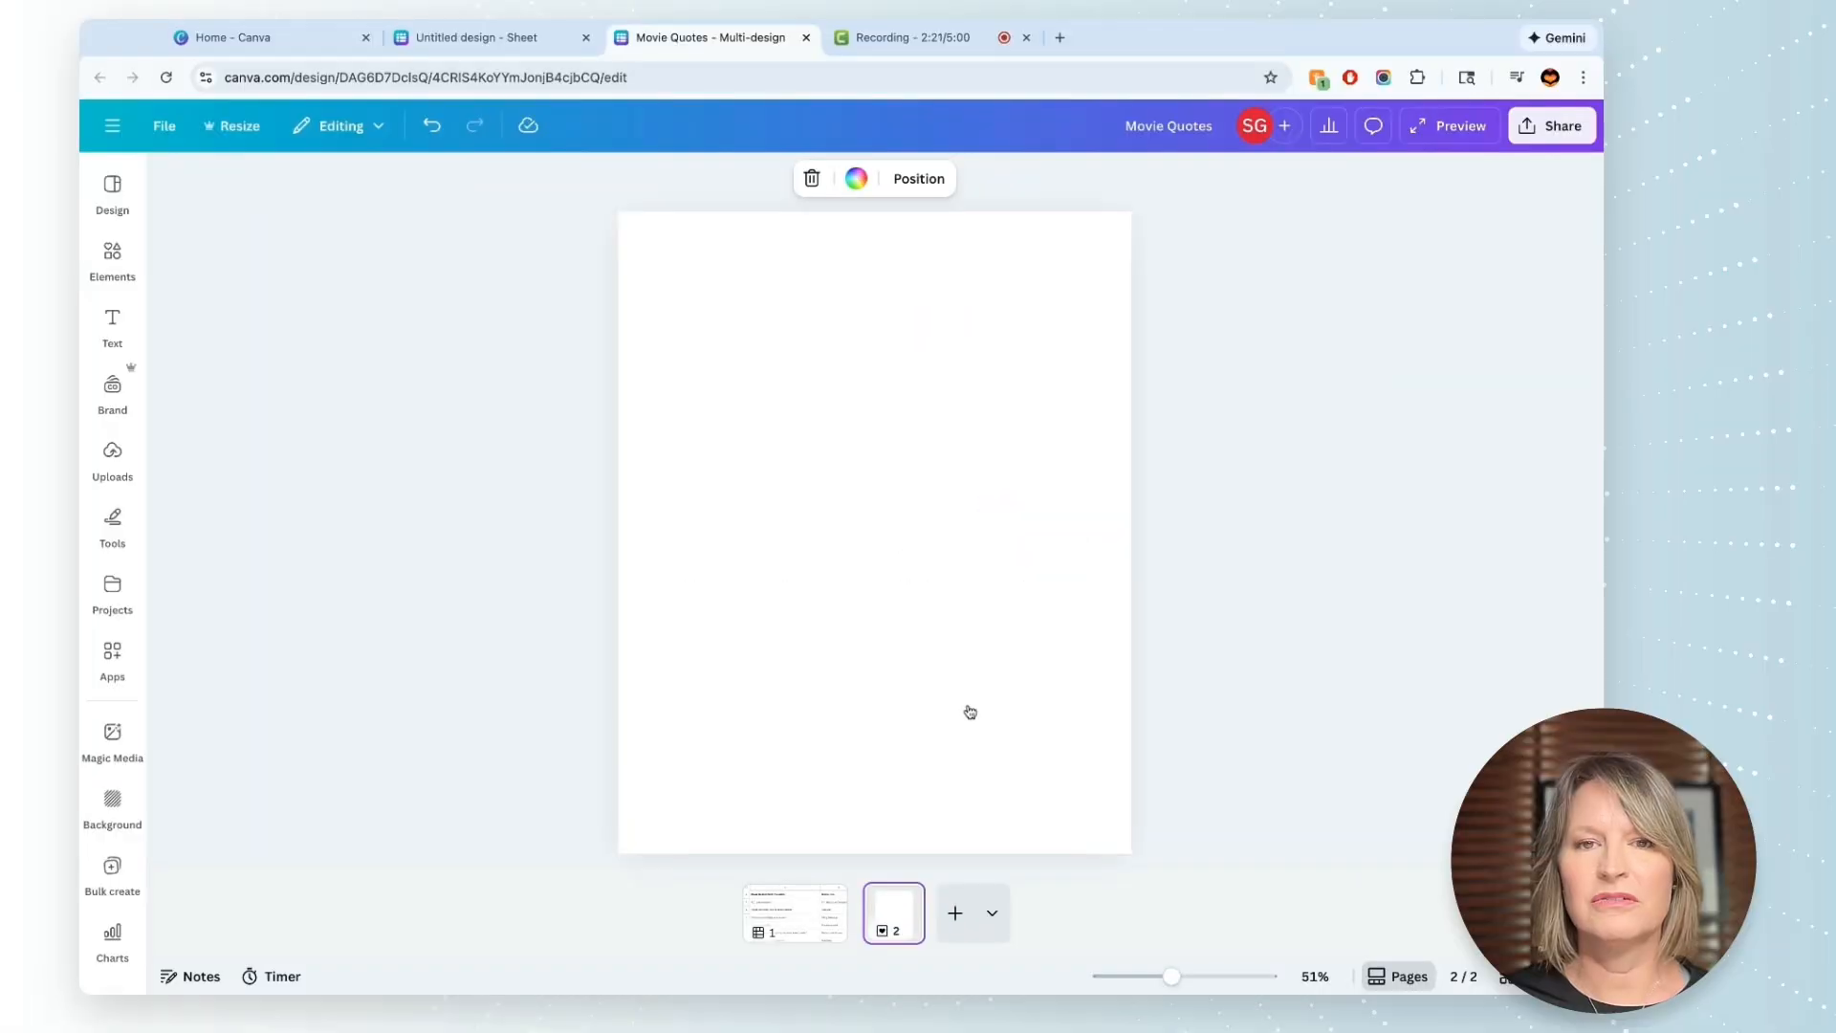
- Apply the recently used red "Movie Night" clapperboard template to the blank Instagram page
{"action": "left_click", "coordinate": [926, 620]}
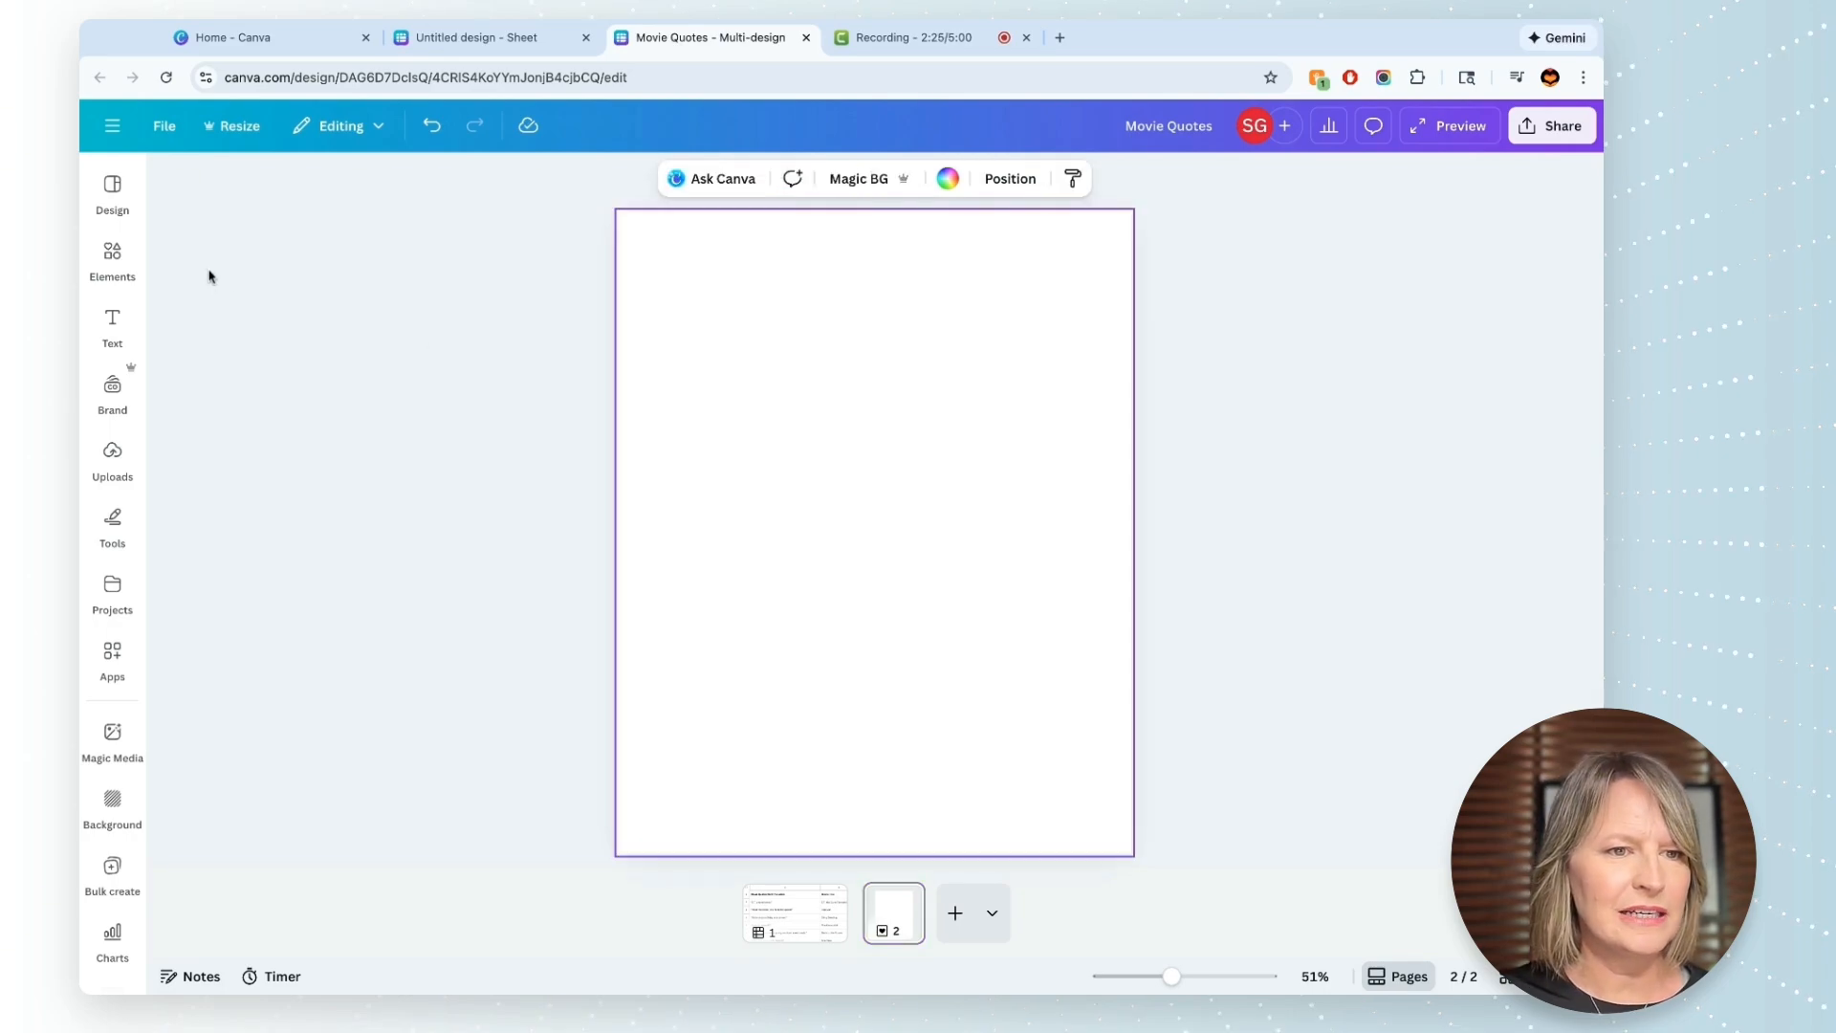
{"action": "left_click", "coordinate": [112, 191]}
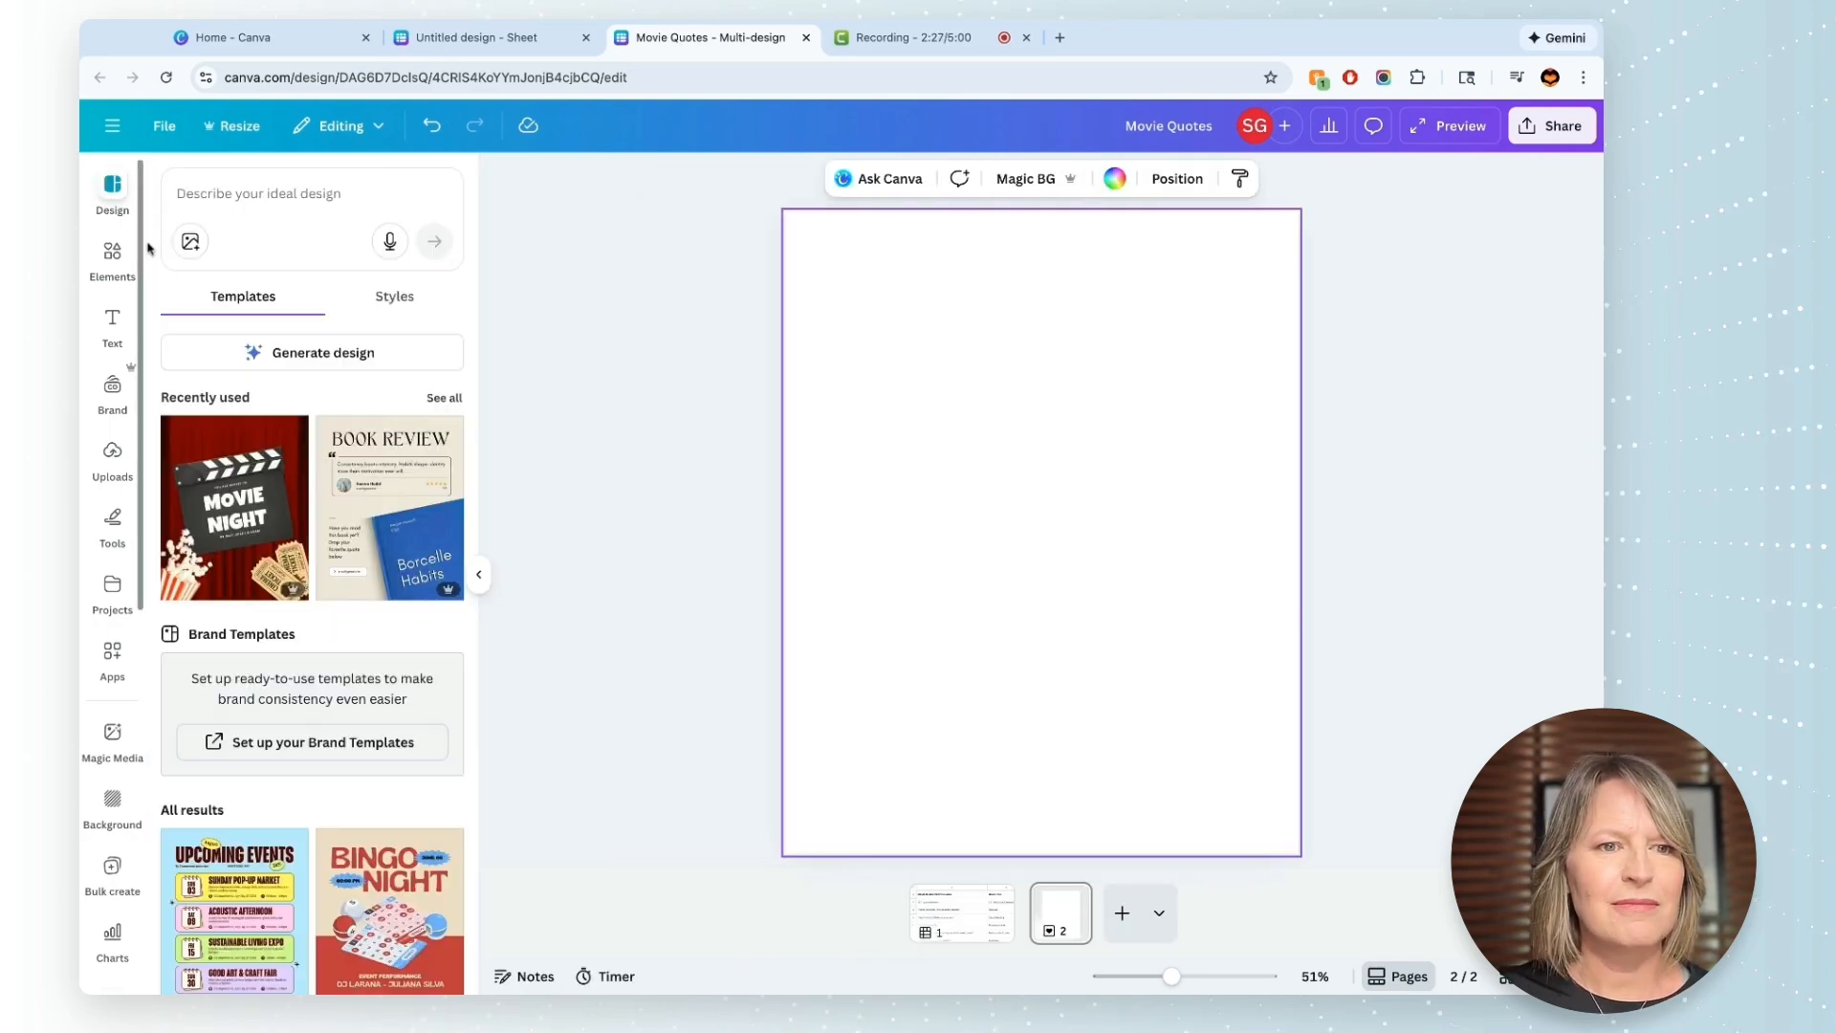
{"action": "left_click", "coordinate": [234, 506]}
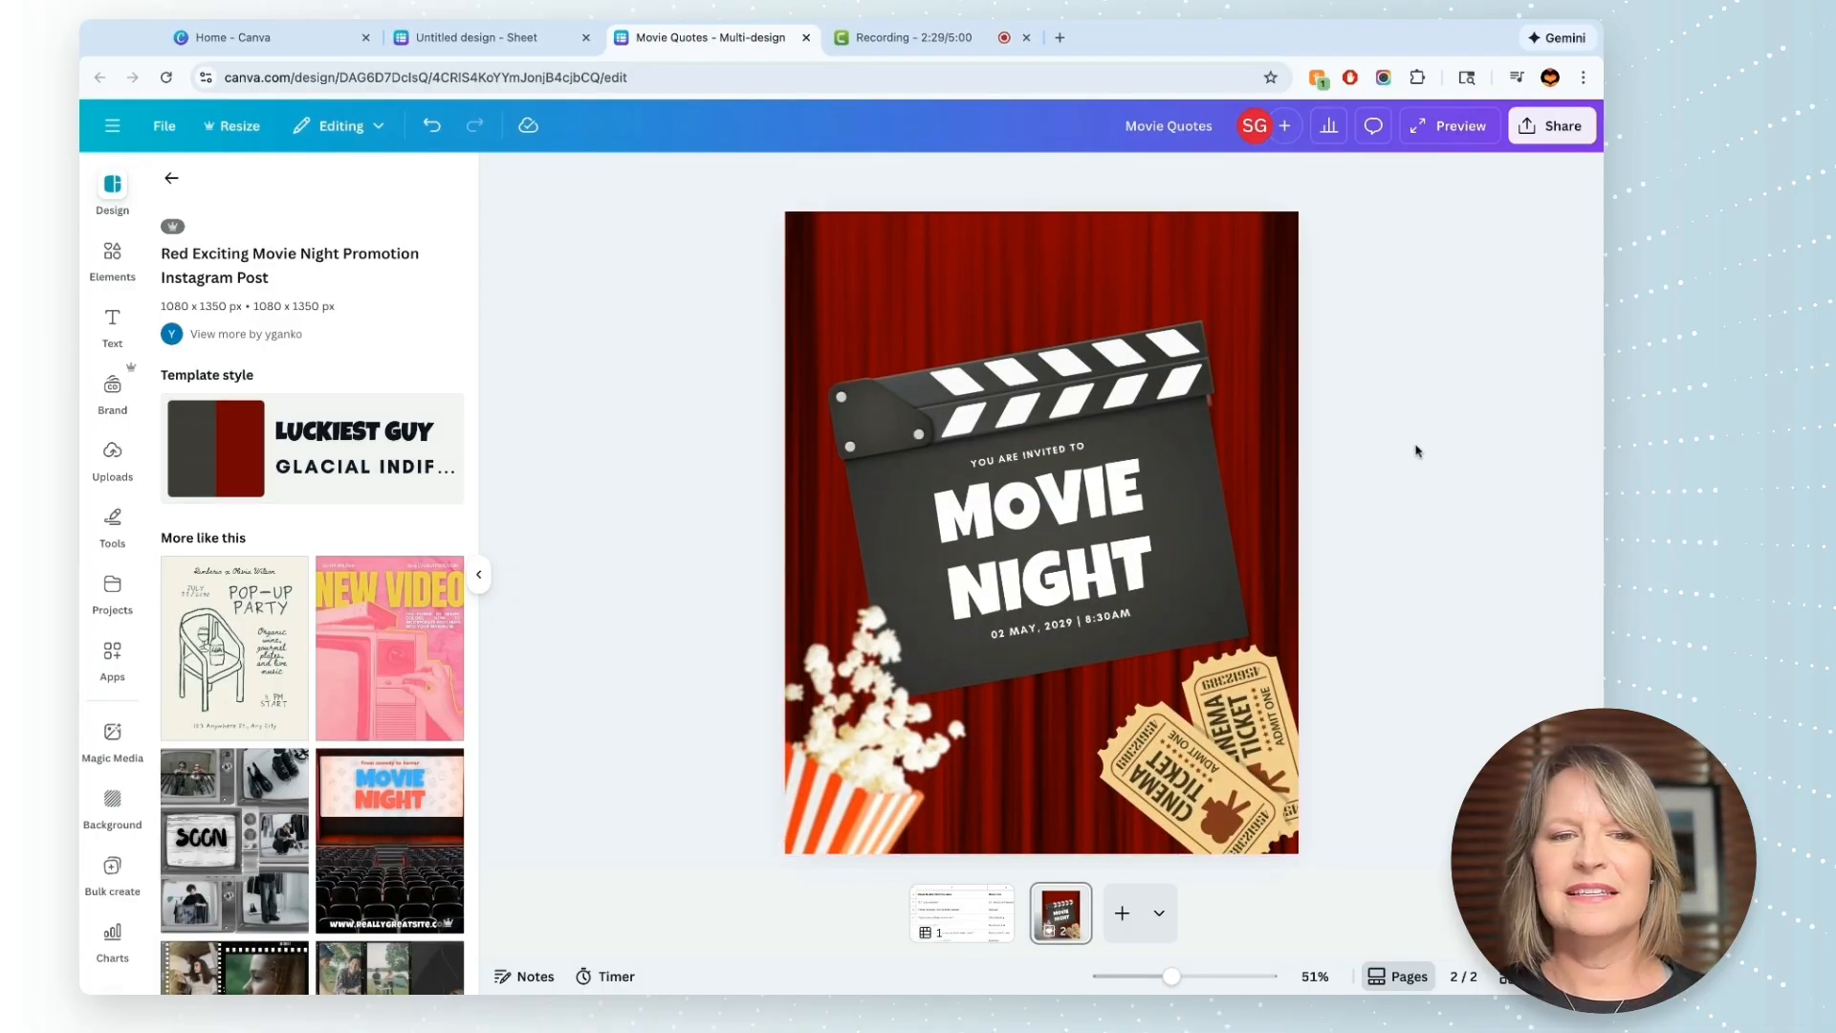
{"action": "left_click", "coordinate": [479, 580]}
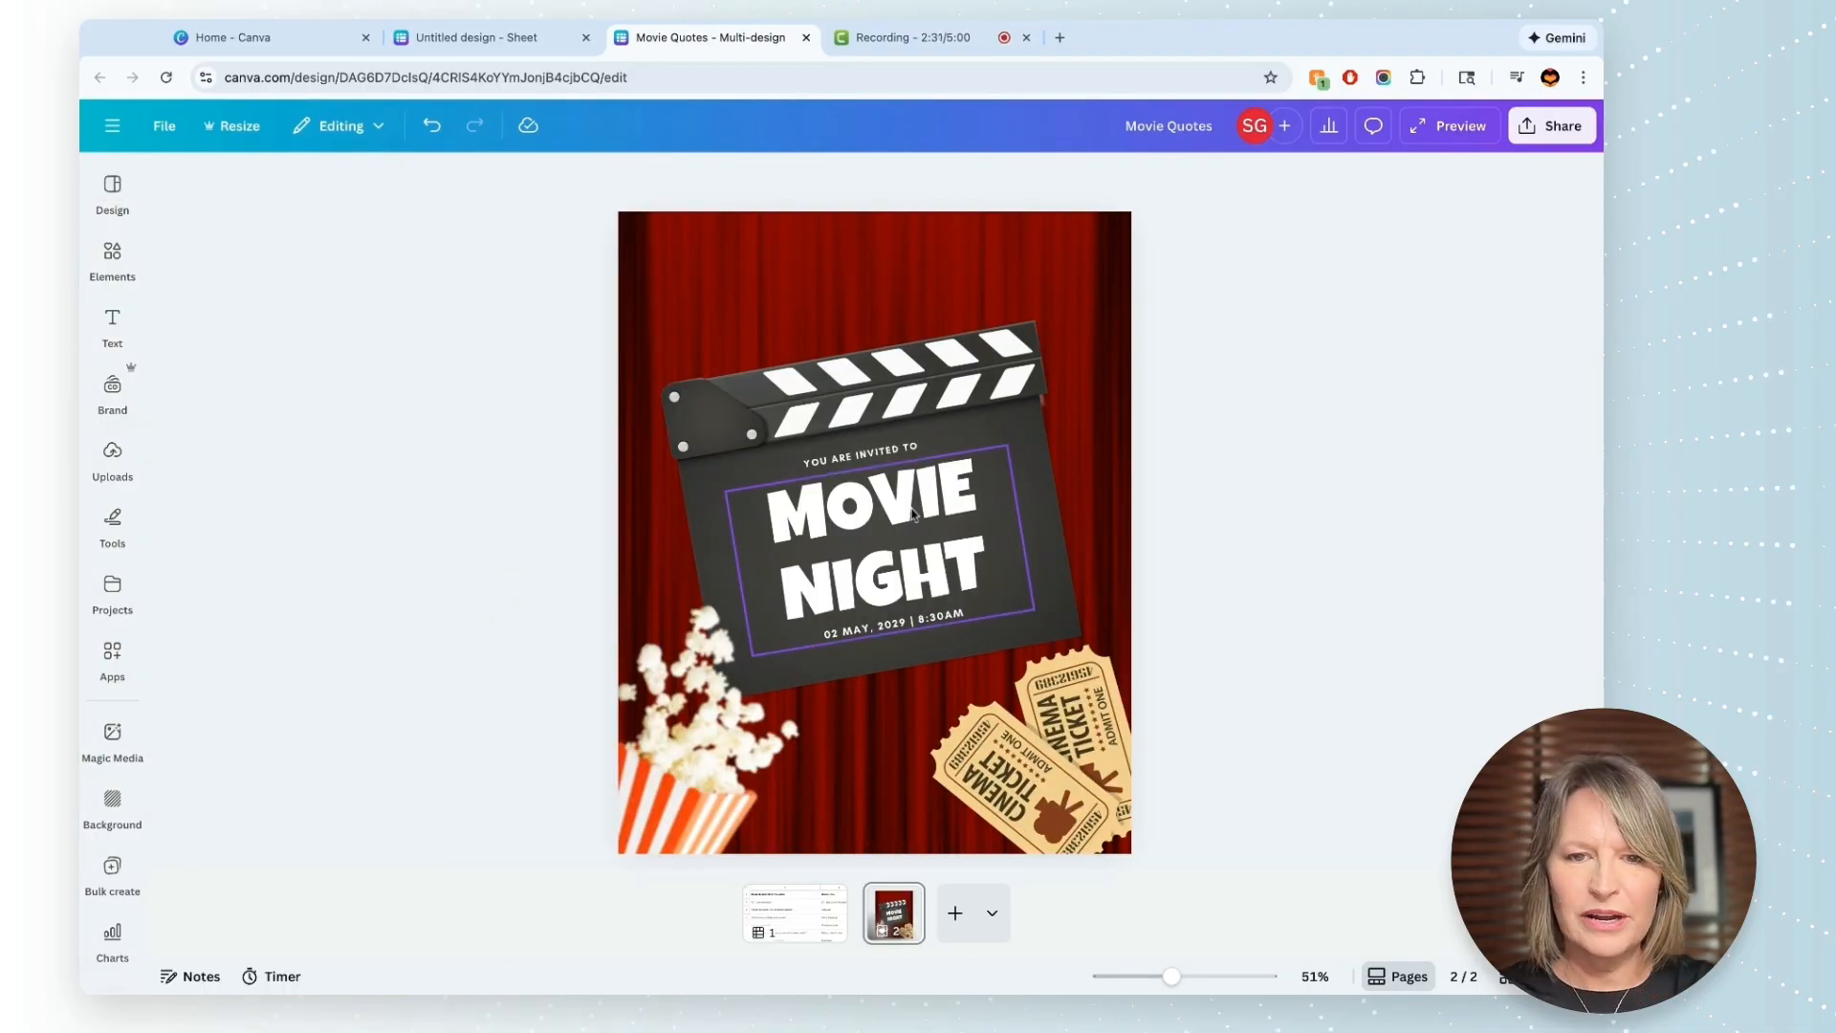
- Replace the "Movie Night" heading with "QUOTE" and the date line below it with "MOVIE TITLE"
{"action": "left_click", "coordinate": [911, 514]}
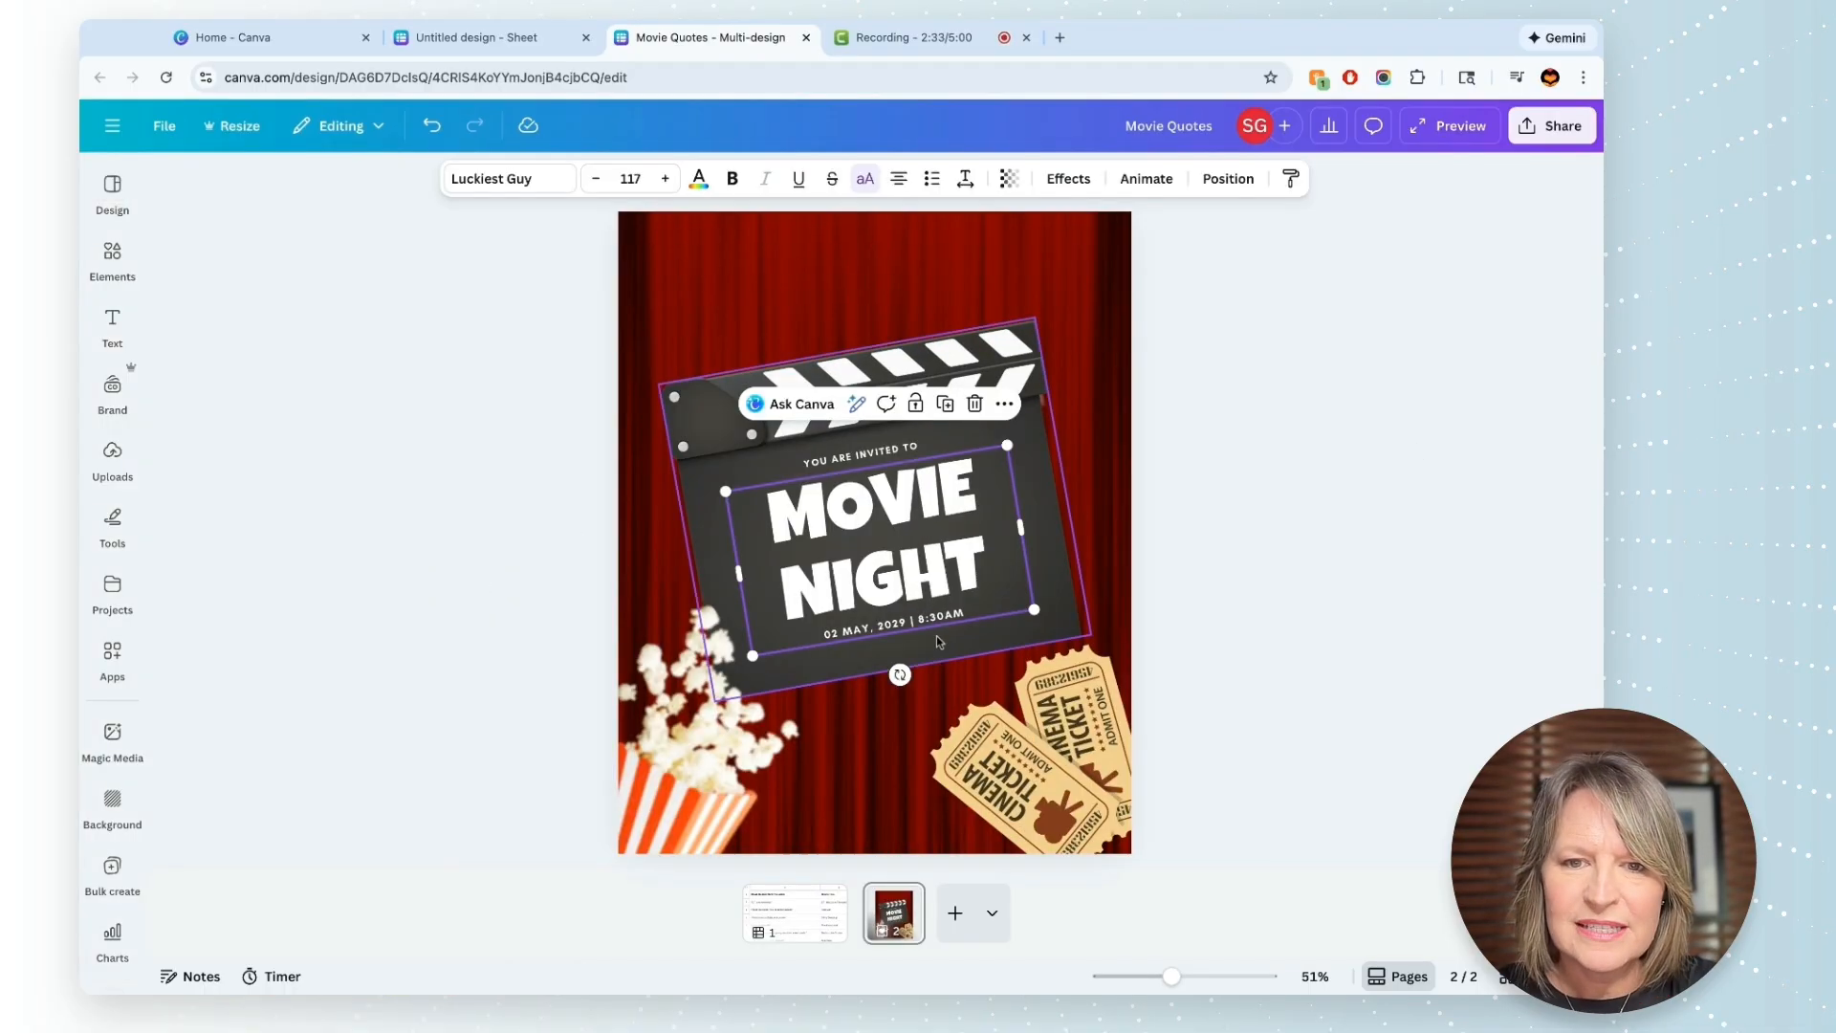
{"action": "double_click", "coordinate": [941, 564]}
{"action": "type", "text": "QUOTE"}
{"action": "double_click", "coordinate": [934, 619]}
{"action": "type", "text": "MOVIE TITLE"}
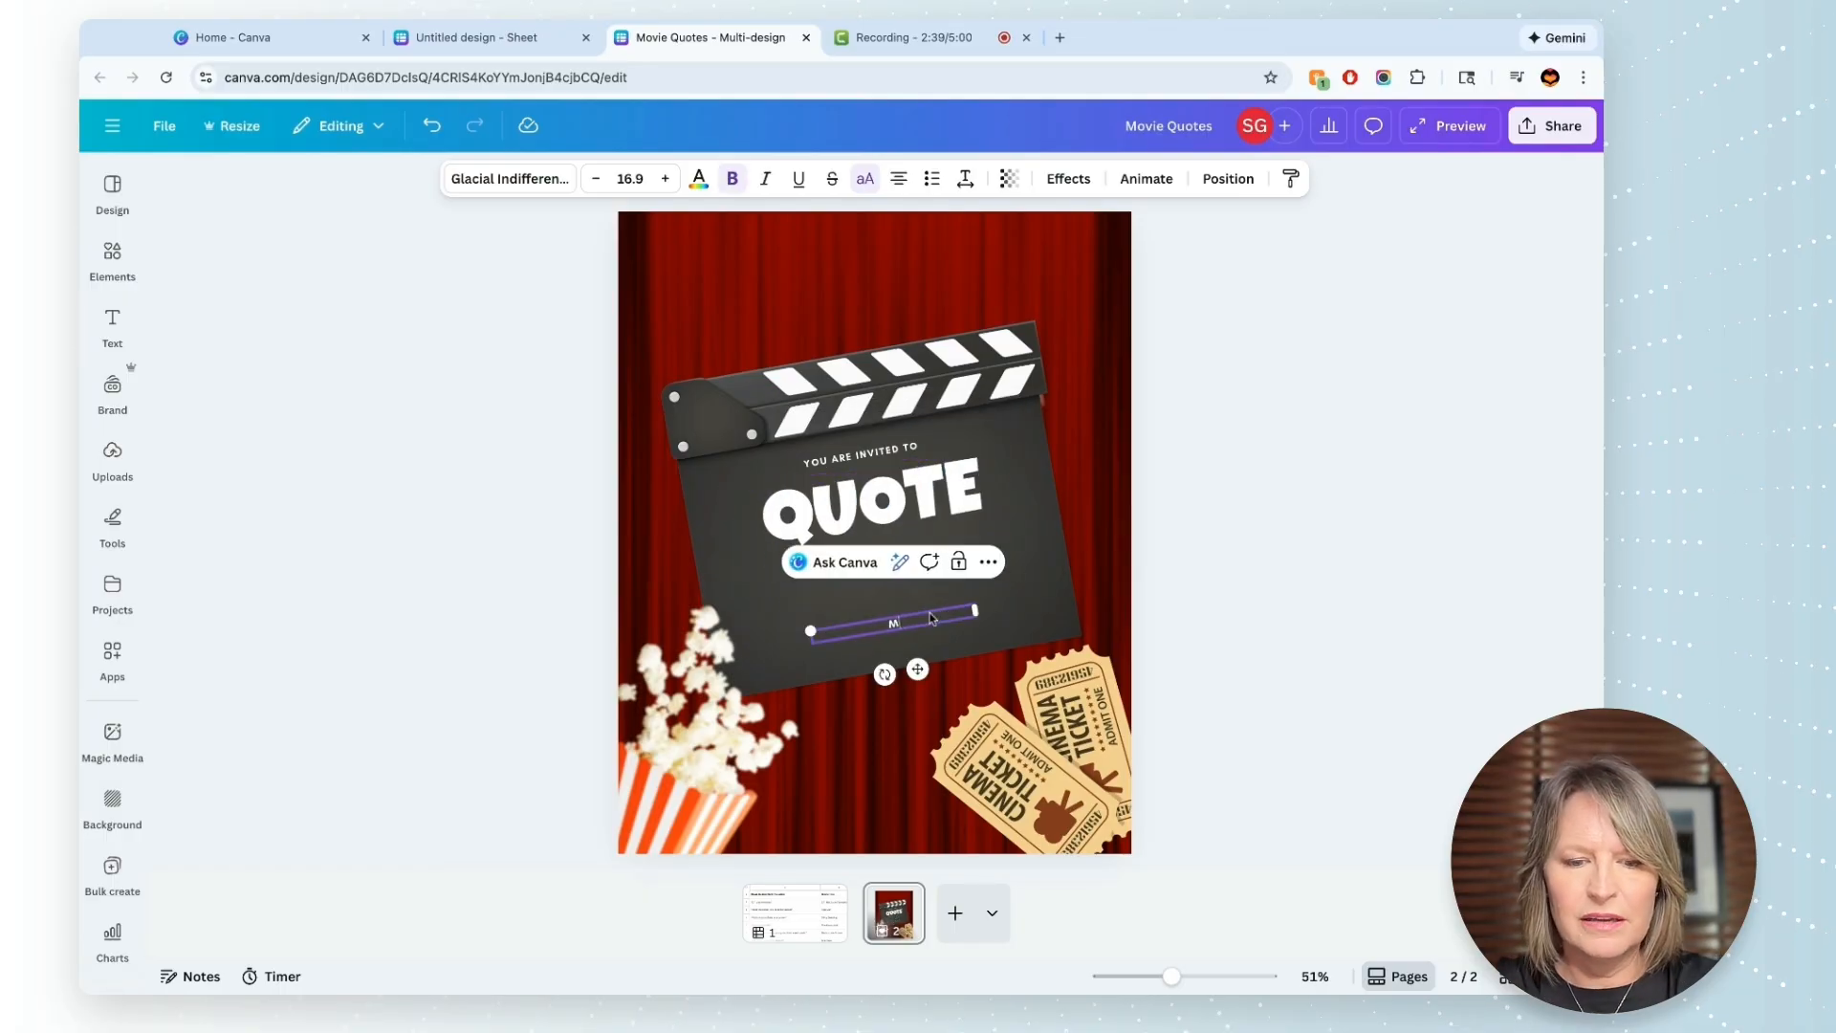
- Delete the "You are invited to" line and the cinema tickets from the design
{"action": "left_click", "coordinate": [902, 456]}
{"action": "key", "text": "Delete"}
{"action": "left_click", "coordinate": [1032, 760]}
{"action": "key", "text": "Delete"}
- Move the popcorn box to the lower-right corner of the design
{"action": "left_click", "coordinate": [693, 726]}
{"action": "left_click_drag", "start_coordinate": [693, 726], "coordinate": [1038, 692]}
{"action": "left_click_drag", "start_coordinate": [914, 611], "coordinate": [926, 765]}
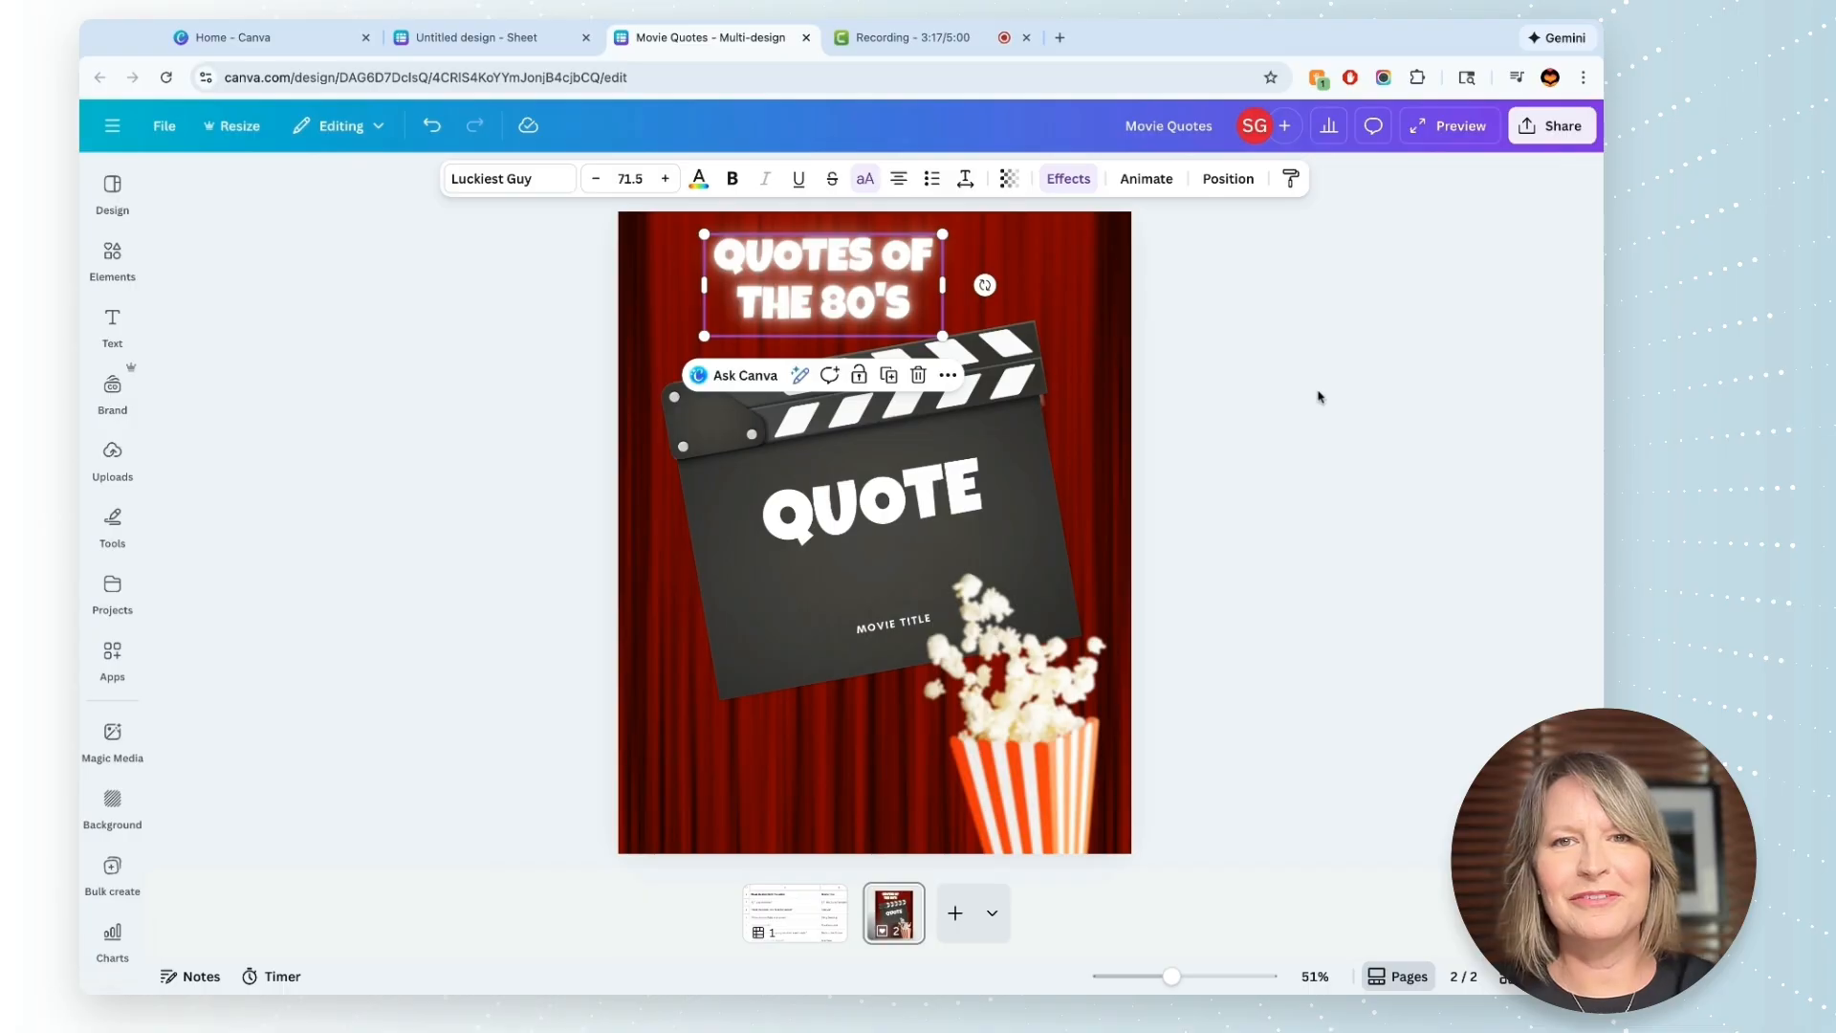
- Start a bulk create from the sheet's data range A1:C10, using the current design as the template
{"action": "left_click", "coordinate": [815, 925]}
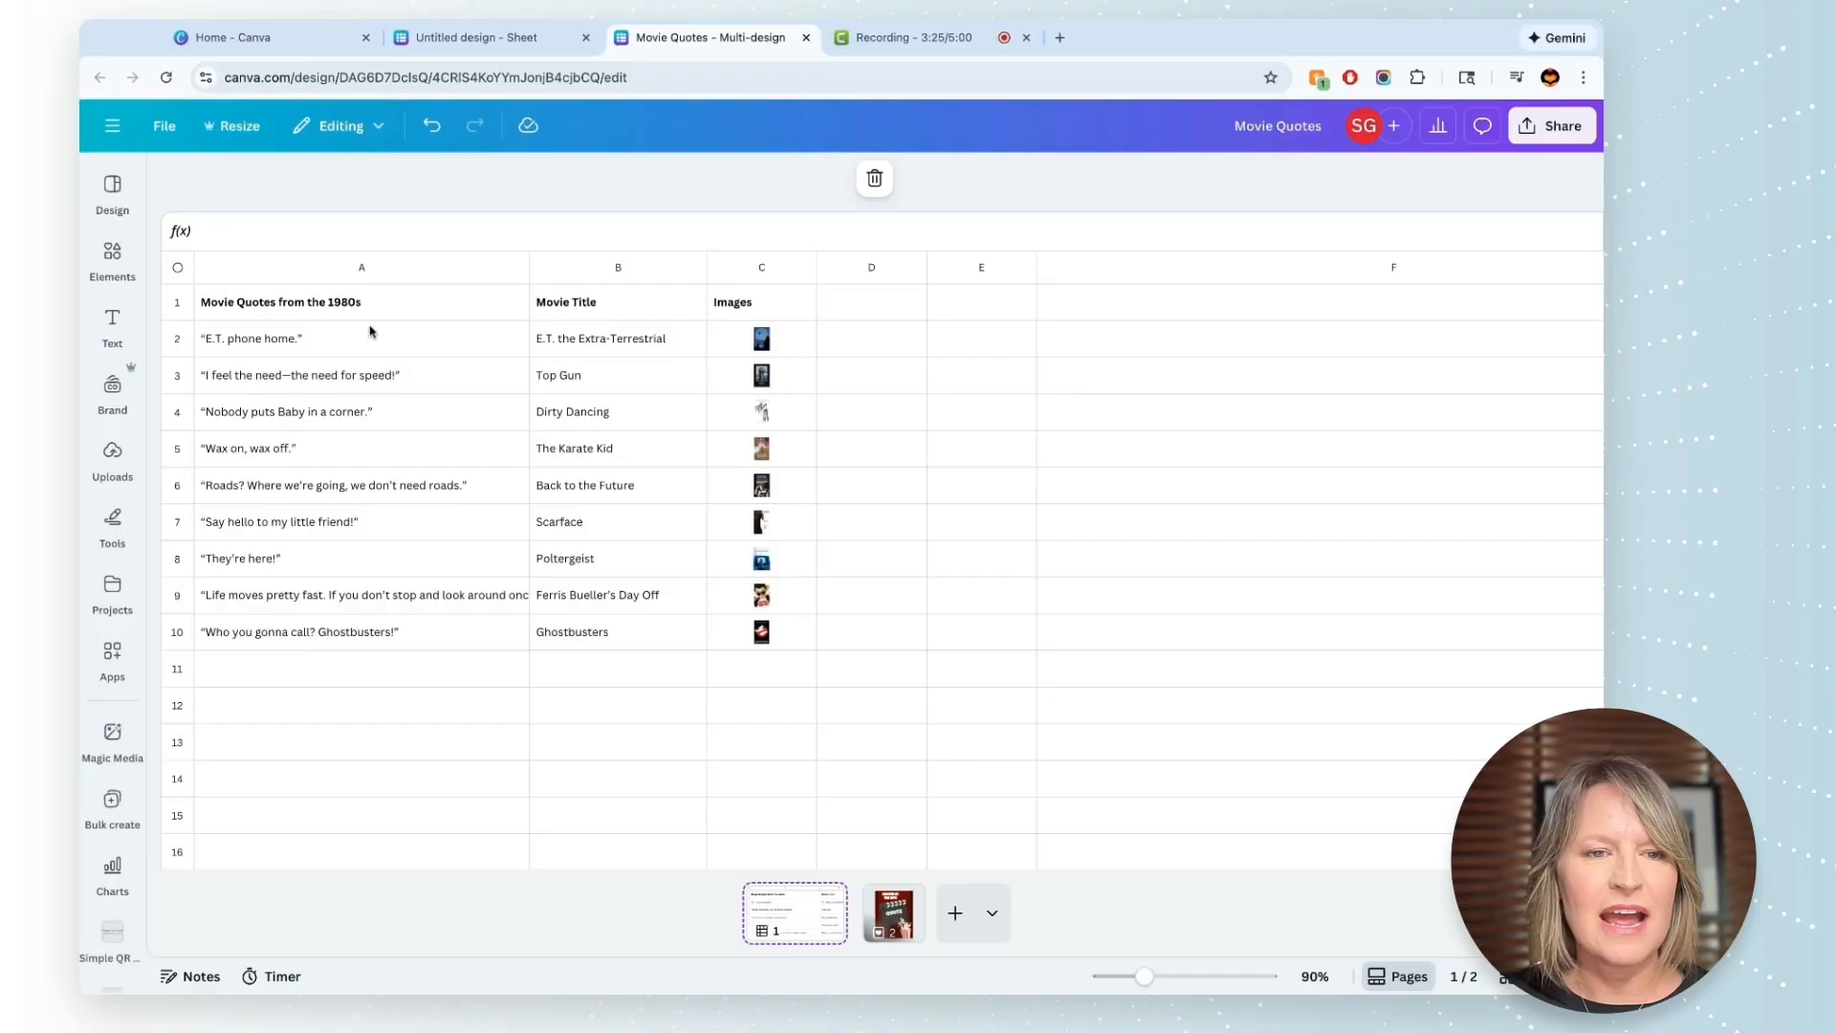
{"action": "left_click", "coordinate": [378, 304]}
{"action": "key", "text": "ctrl+a"}
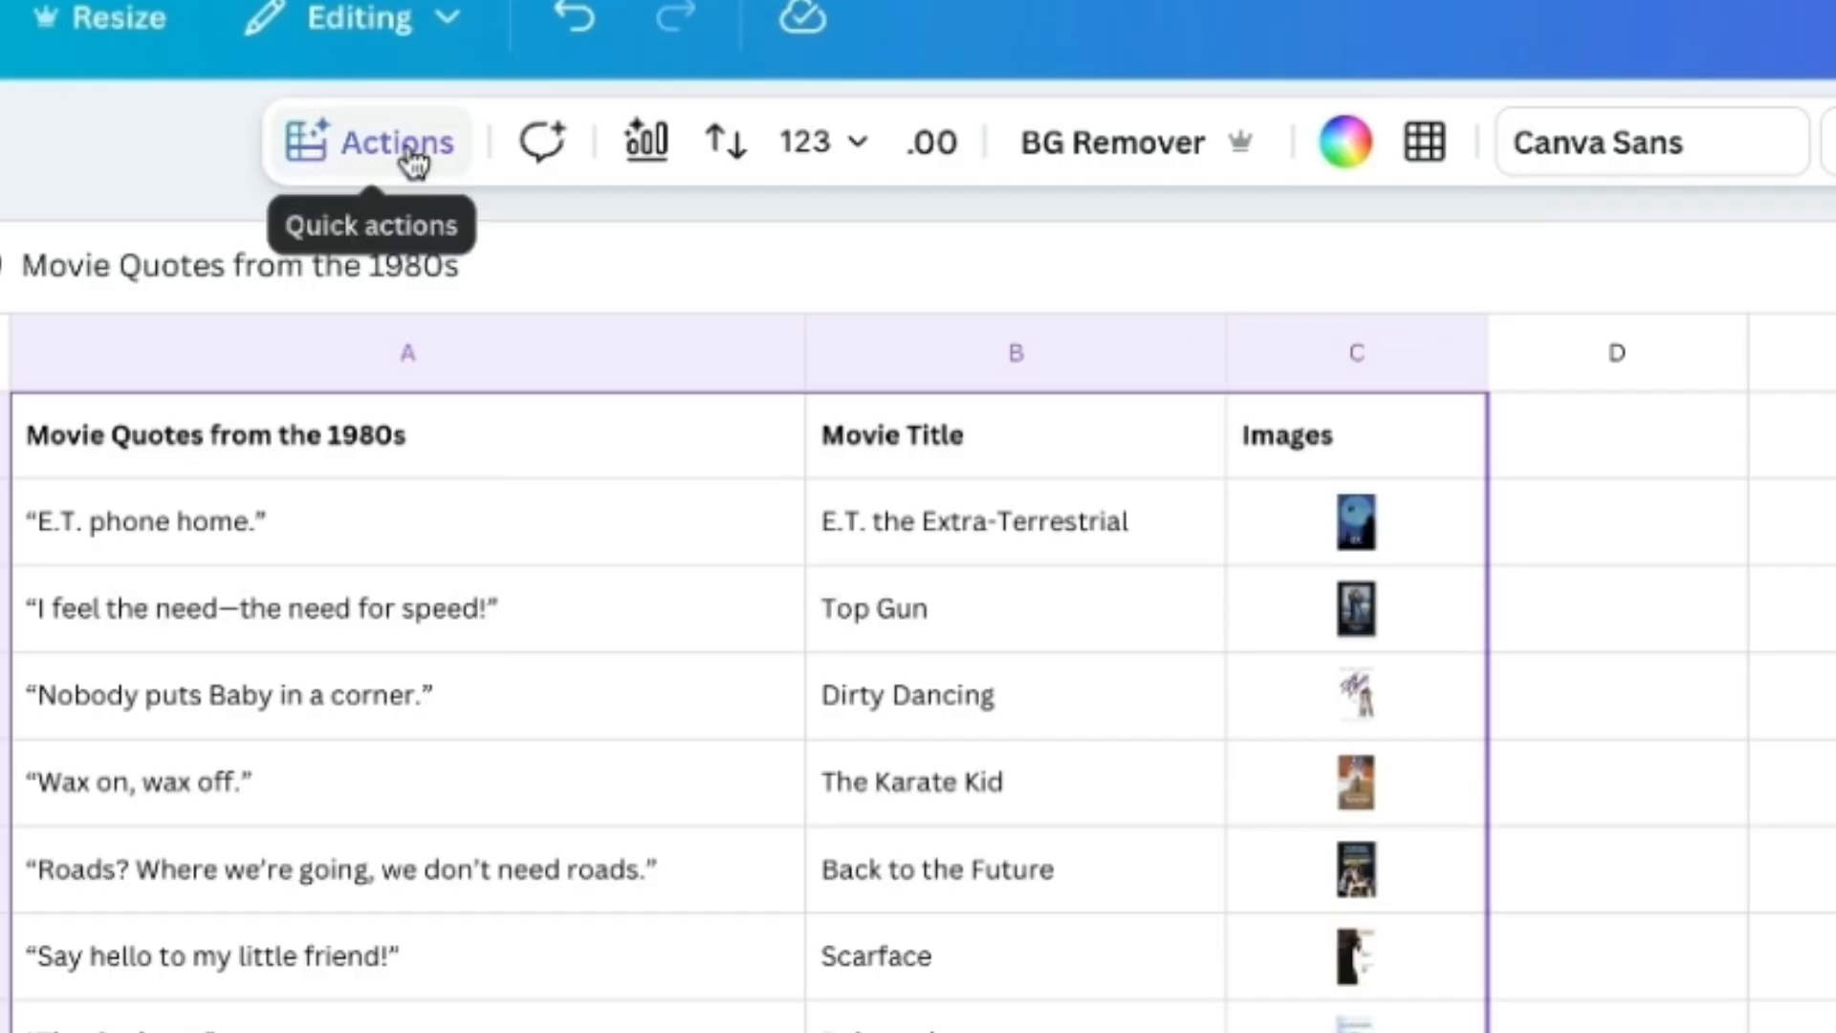
{"action": "left_click", "coordinate": [361, 183]}
{"action": "scroll", "coordinate": [536, 650], "scroll_direction": "down", "scroll_amount": 3}
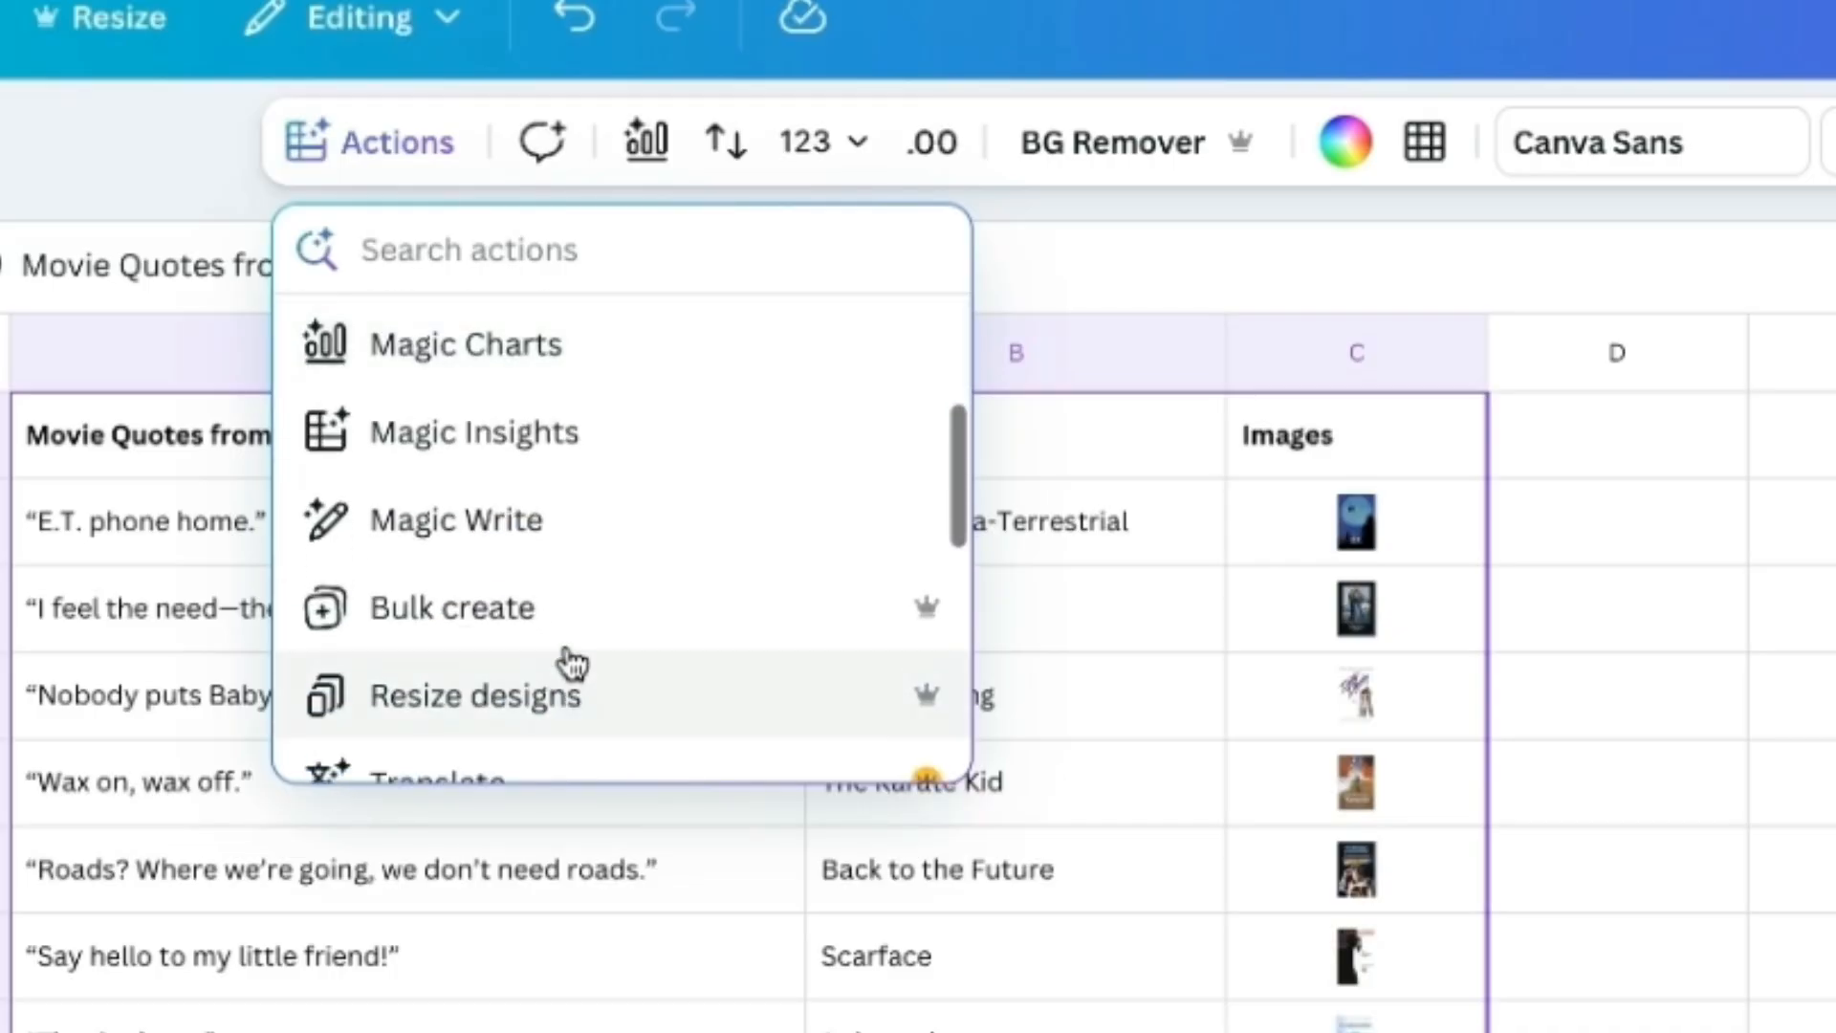
{"action": "left_click", "coordinate": [544, 602]}
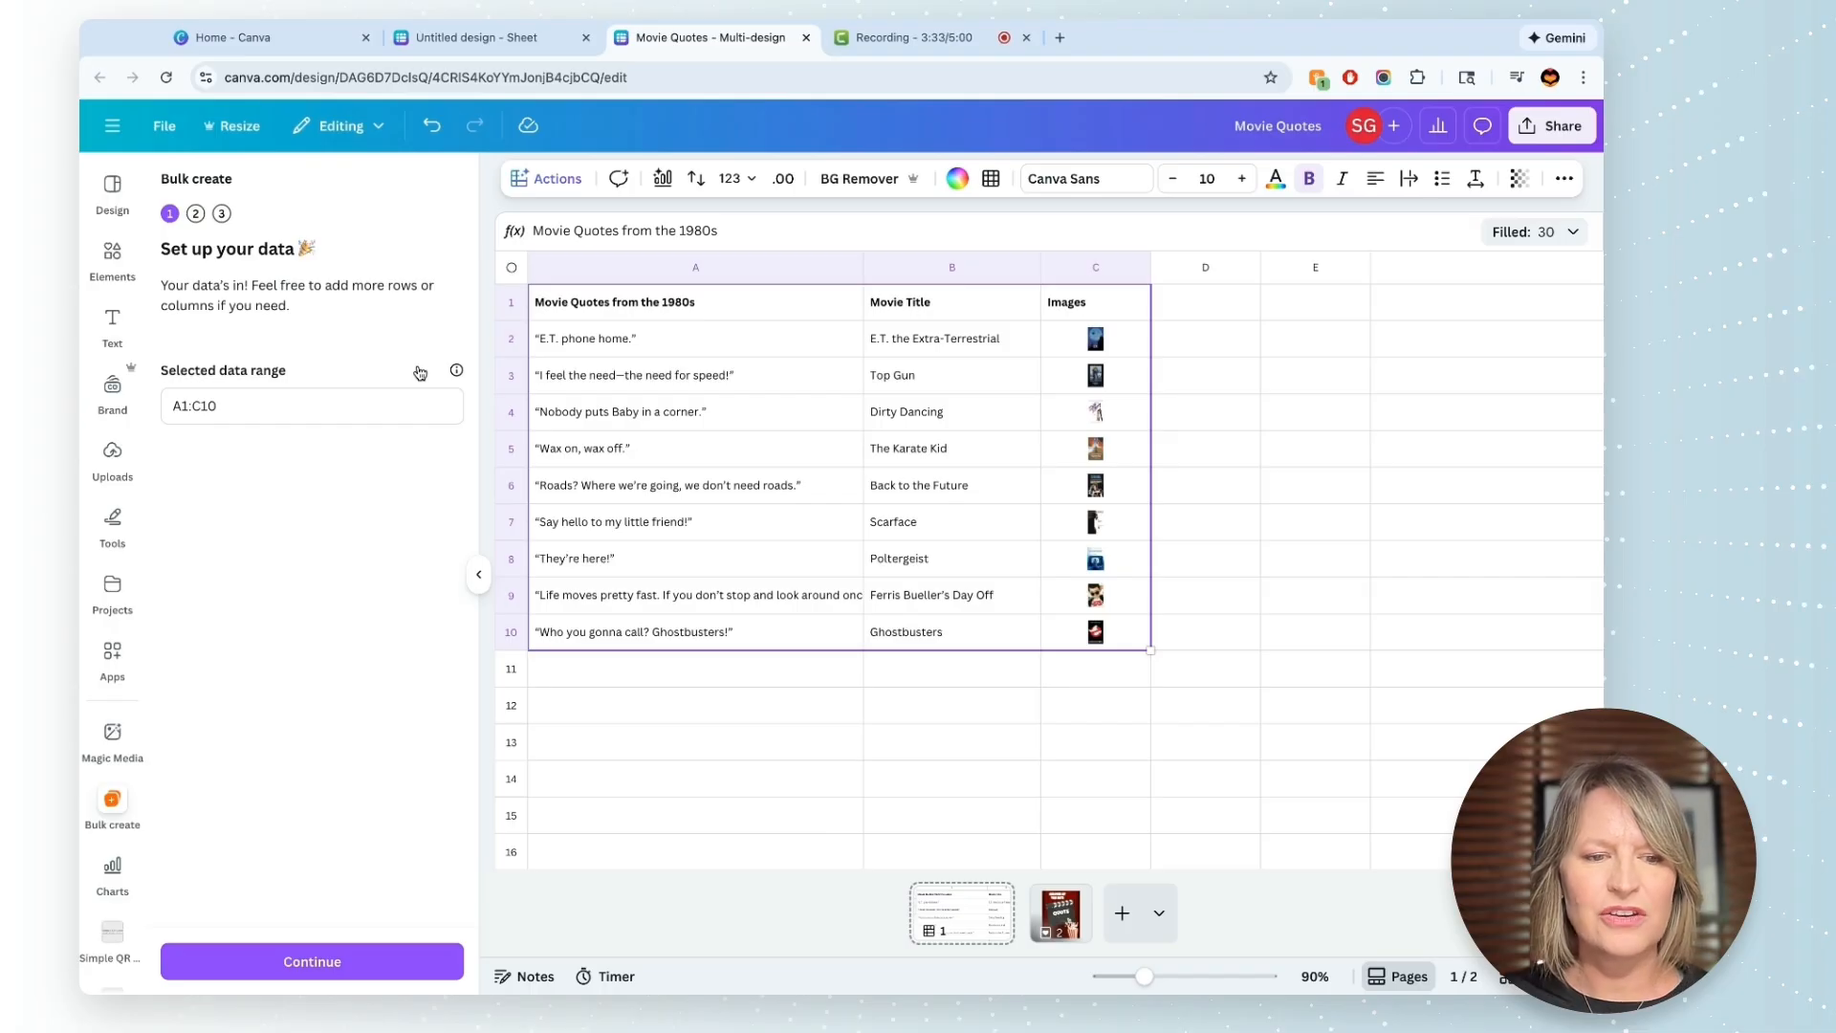
{"action": "left_click", "coordinate": [334, 965]}
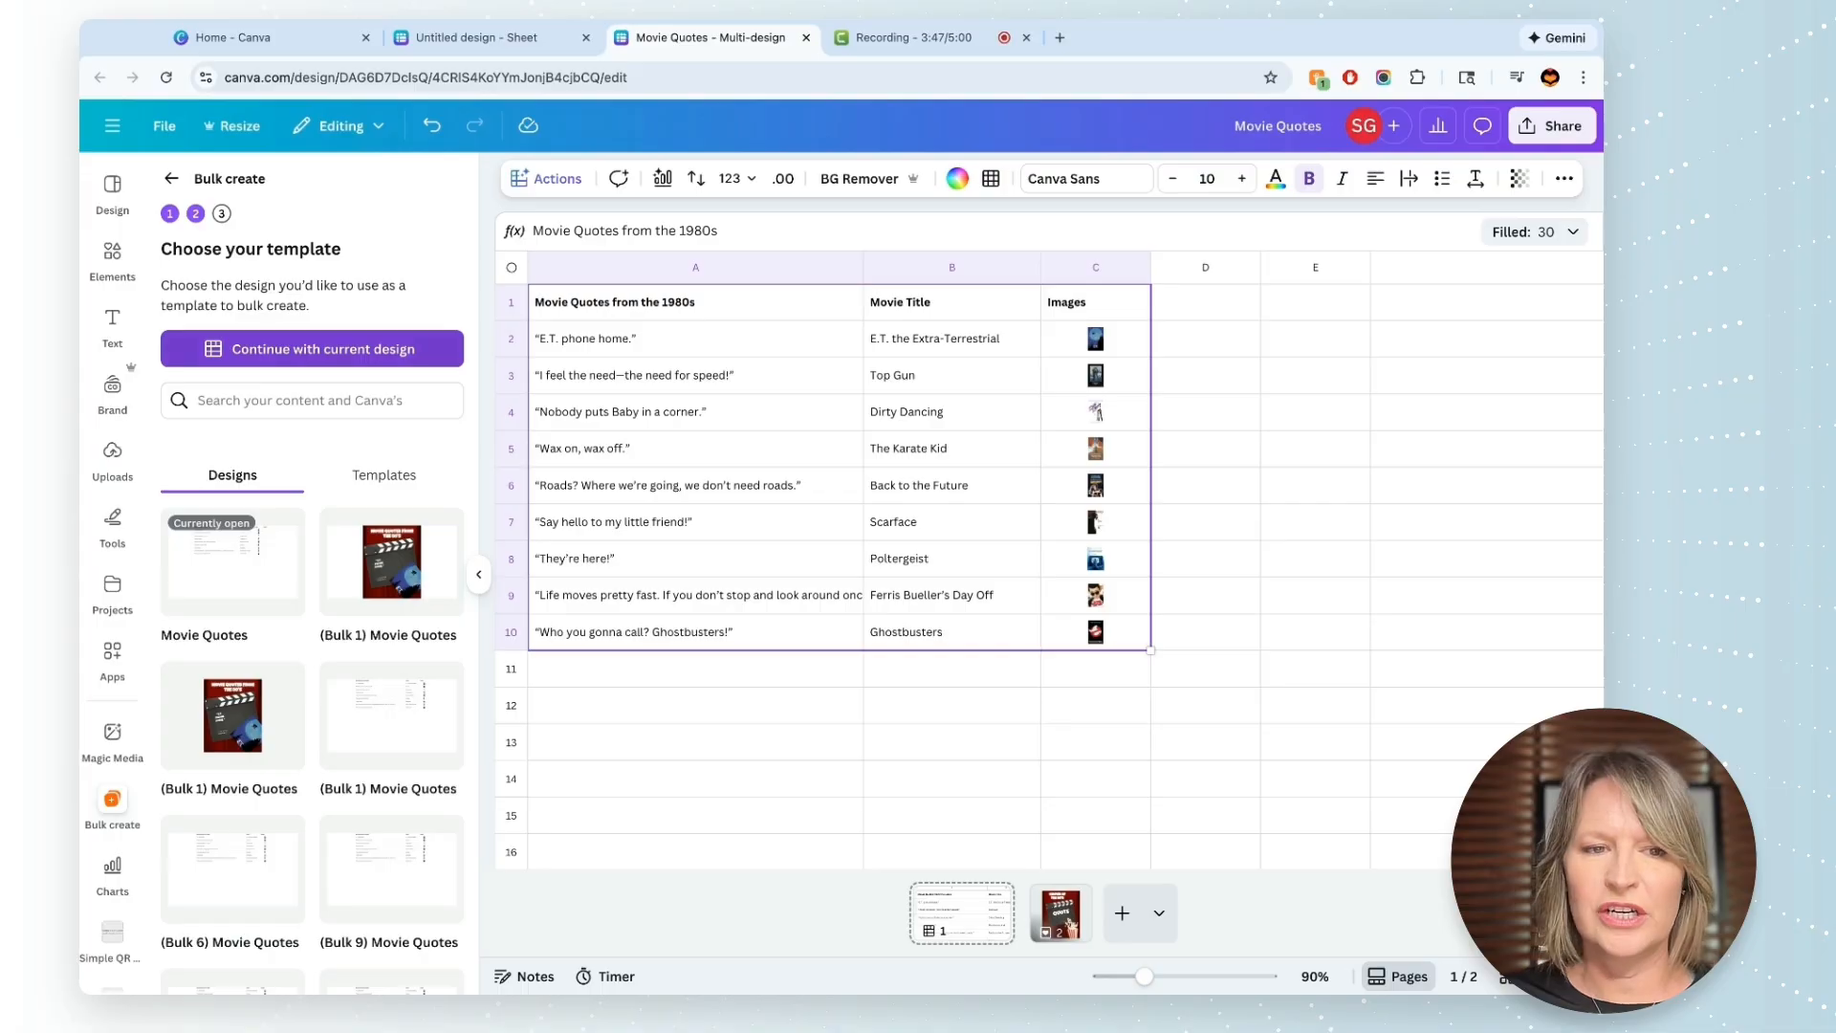
{"action": "left_click", "coordinate": [312, 350]}
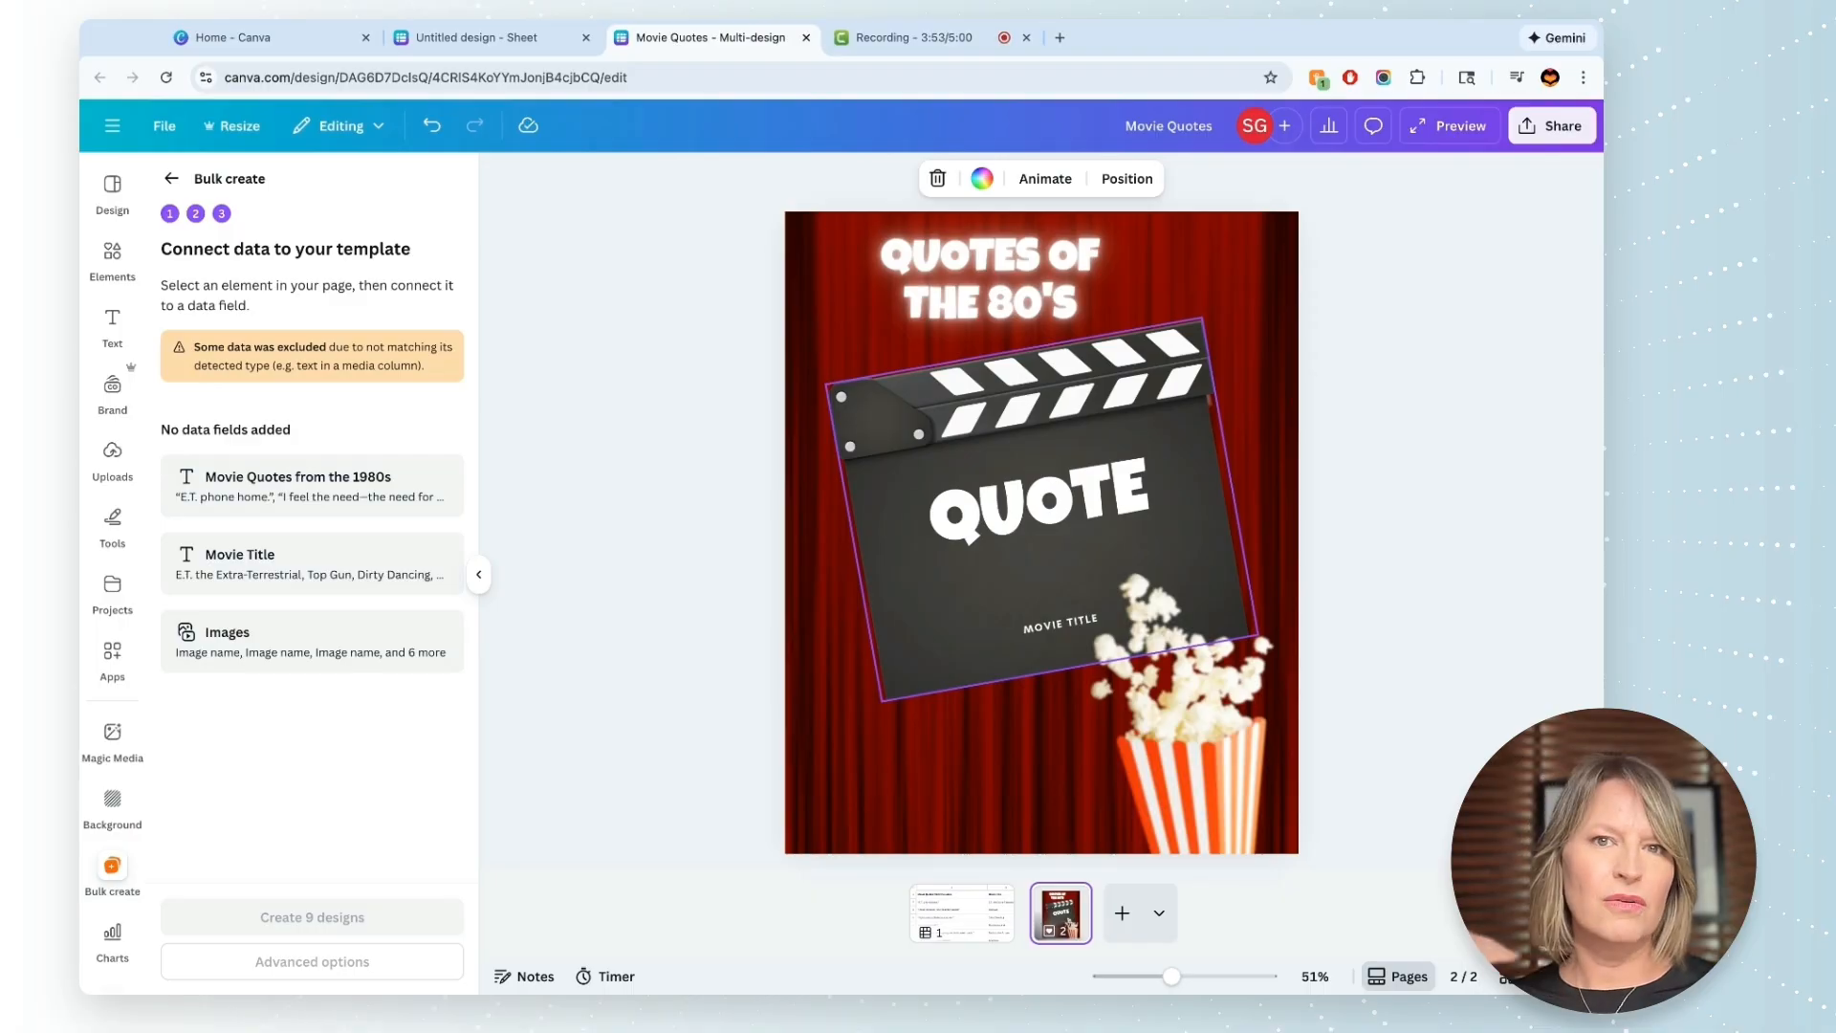
- Connect the "QUOTE" text to the "Movie Quotes from the 1980s" data field
{"action": "left_click", "coordinate": [1048, 513]}
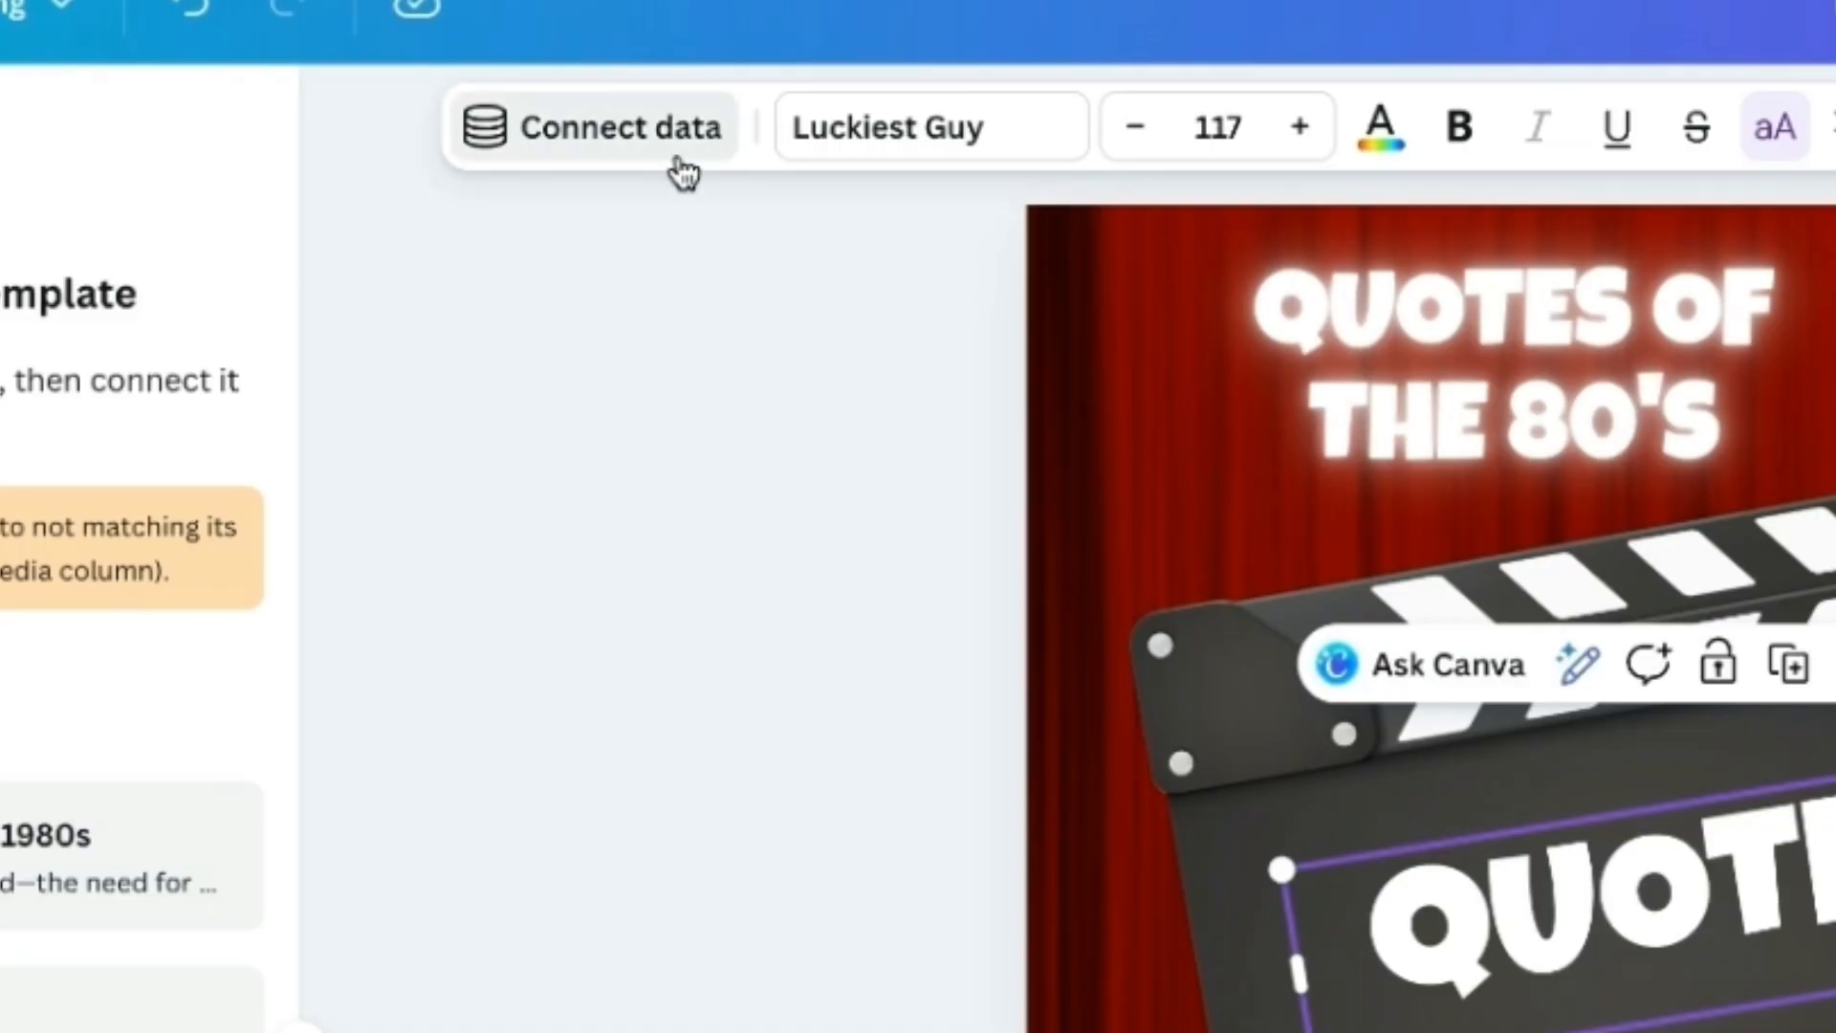
{"action": "left_click", "coordinate": [679, 152]}
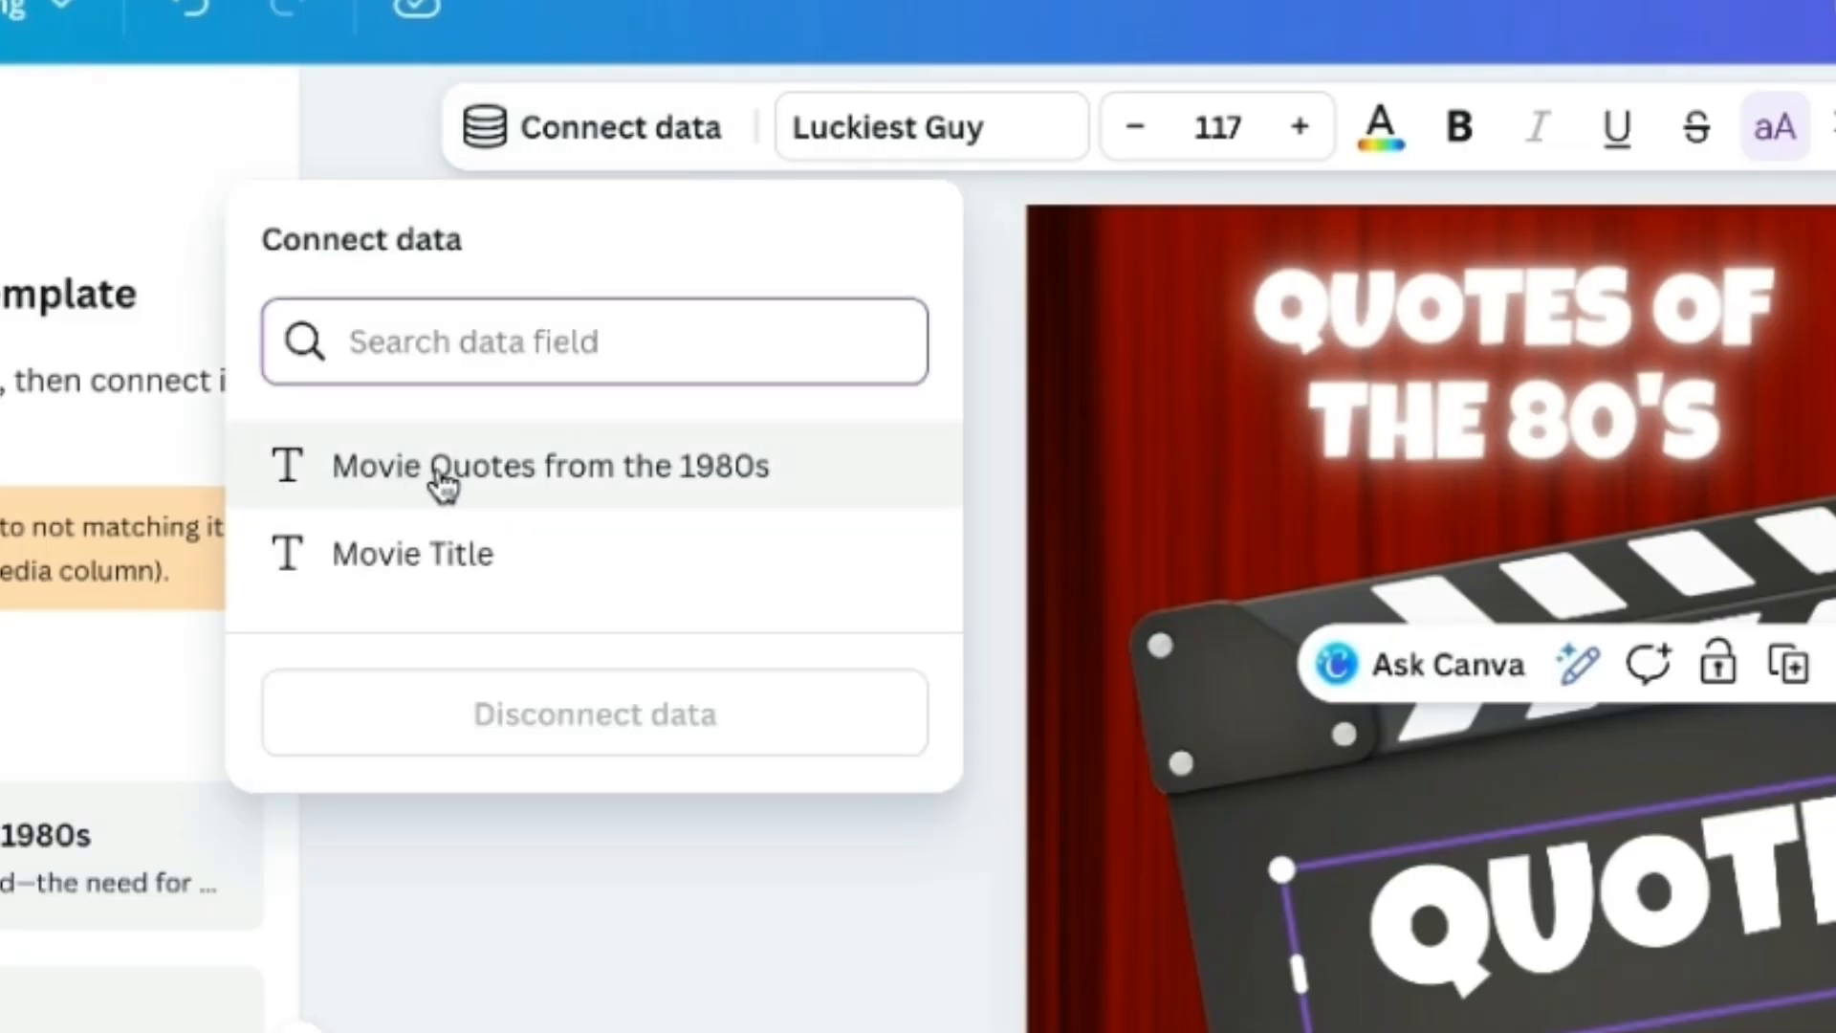
{"action": "left_click", "coordinate": [526, 482]}
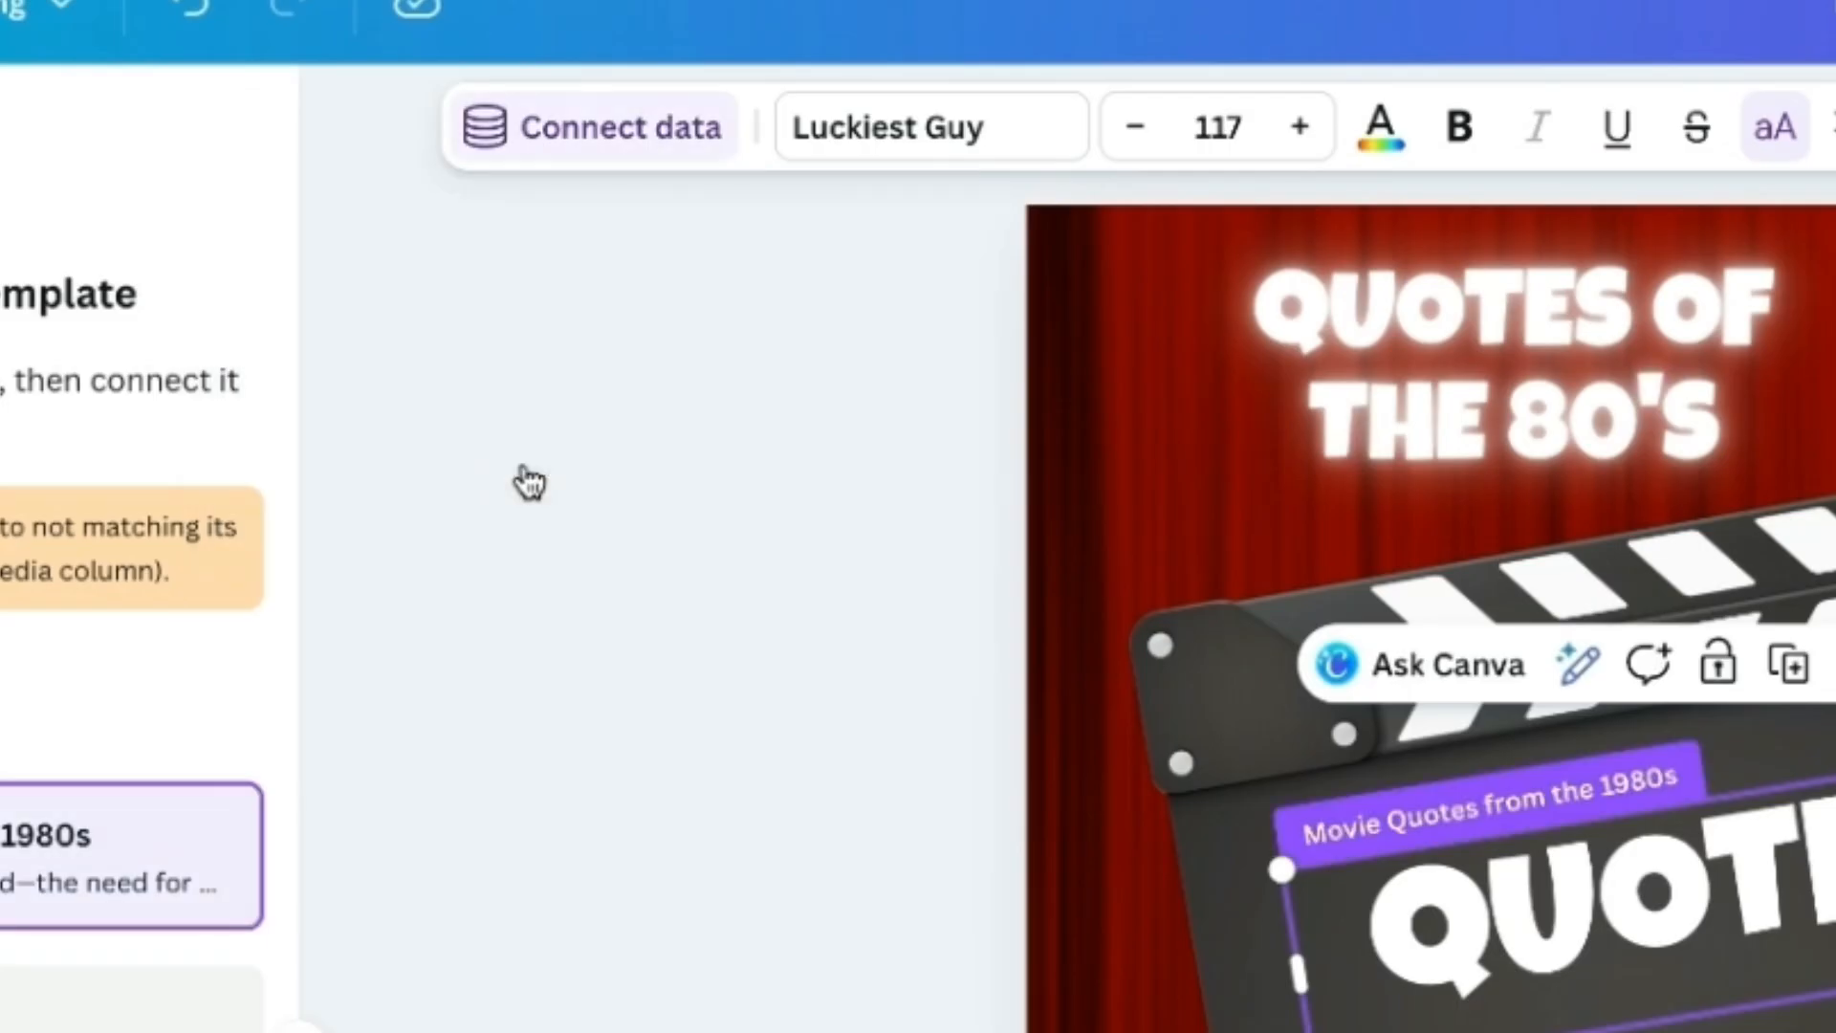
- Connect the "MOVIE TITLE" text on the clapperboard to the Movie Title data field
{"action": "left_click", "coordinate": [1061, 626]}
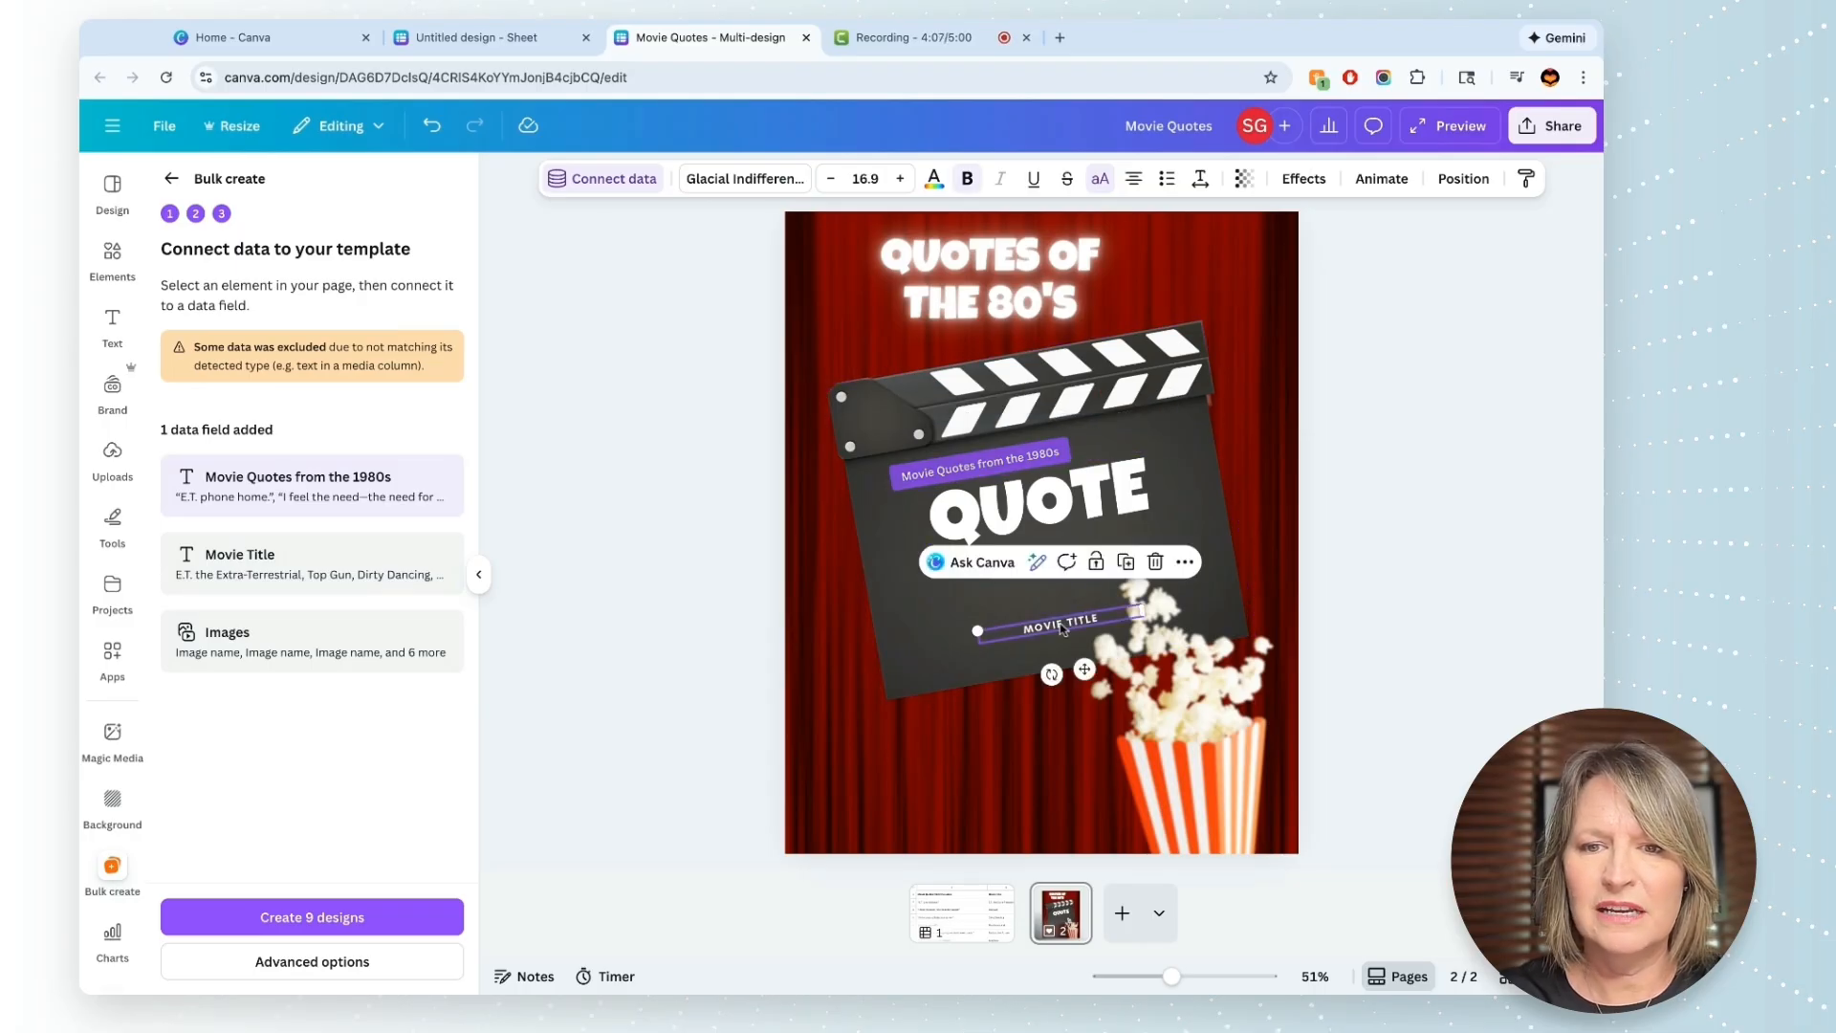
{"action": "left_click", "coordinate": [600, 180]}
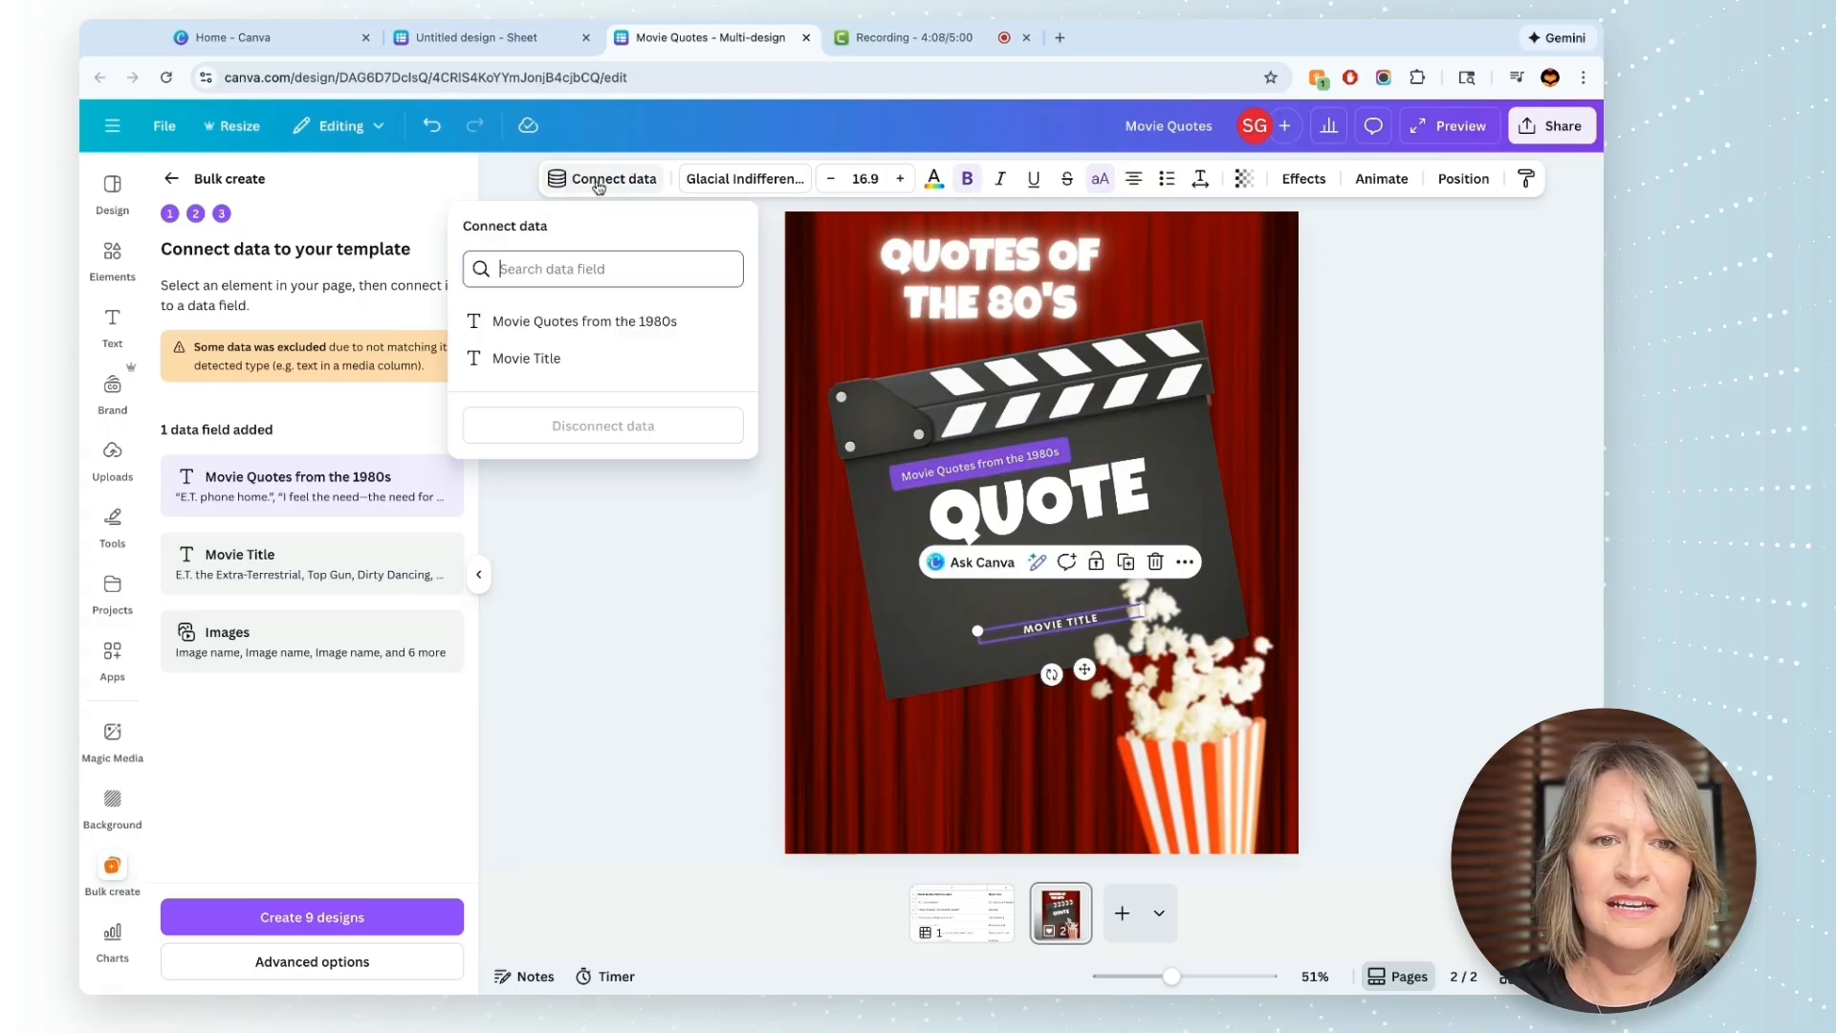
{"action": "left_click", "coordinate": [539, 362]}
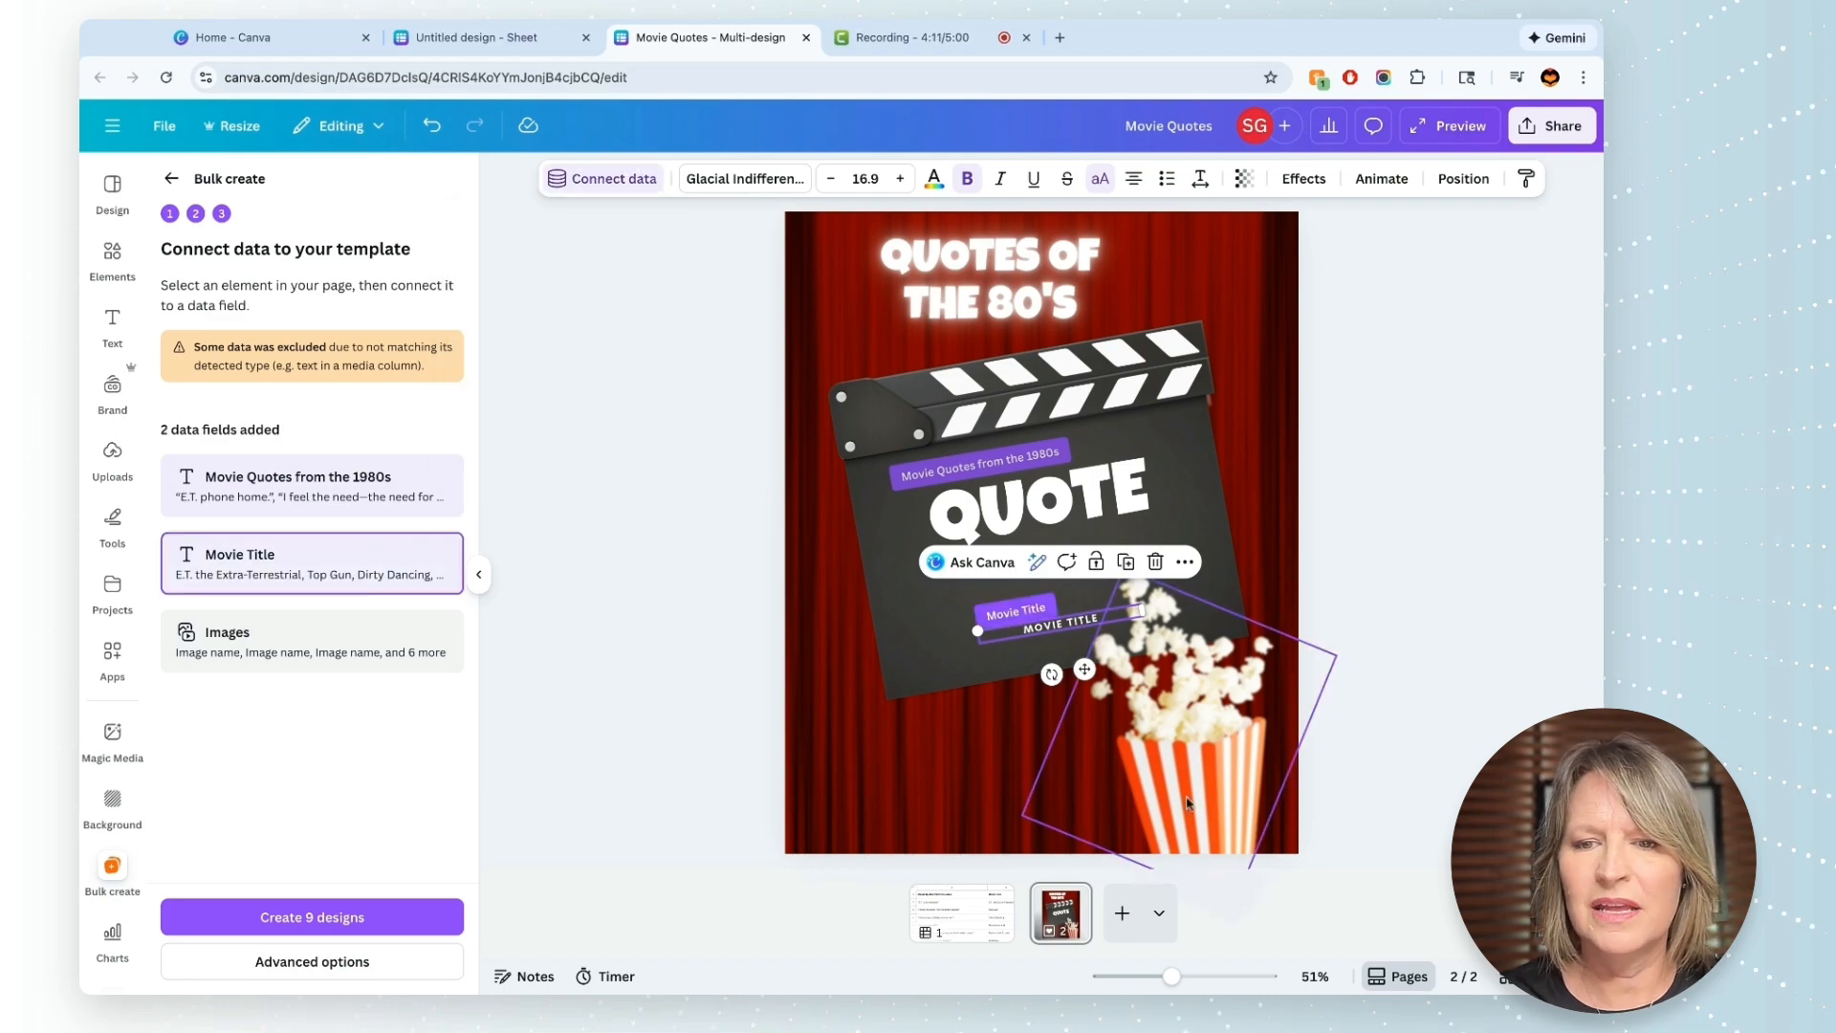
- Connect the popcorn box picture to the Images data field
{"action": "left_click", "coordinate": [1207, 760]}
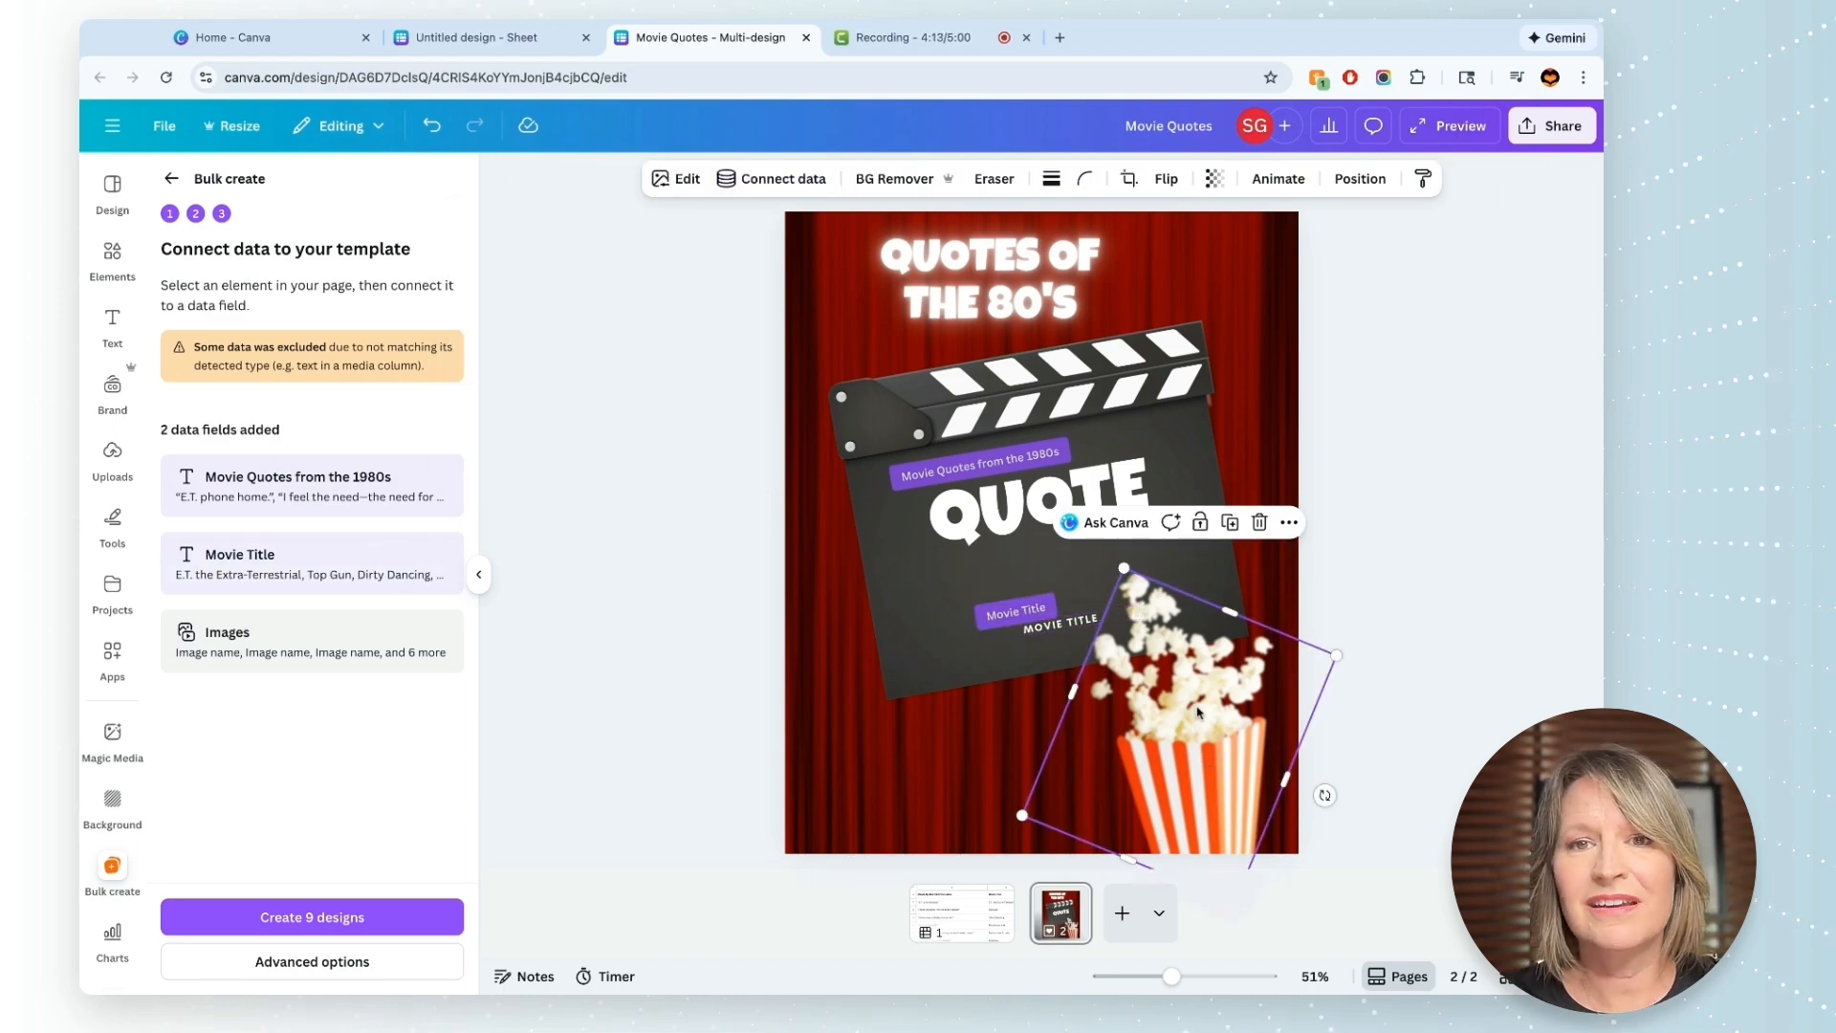
{"action": "left_click", "coordinate": [757, 180]}
{"action": "left_click", "coordinate": [677, 325]}
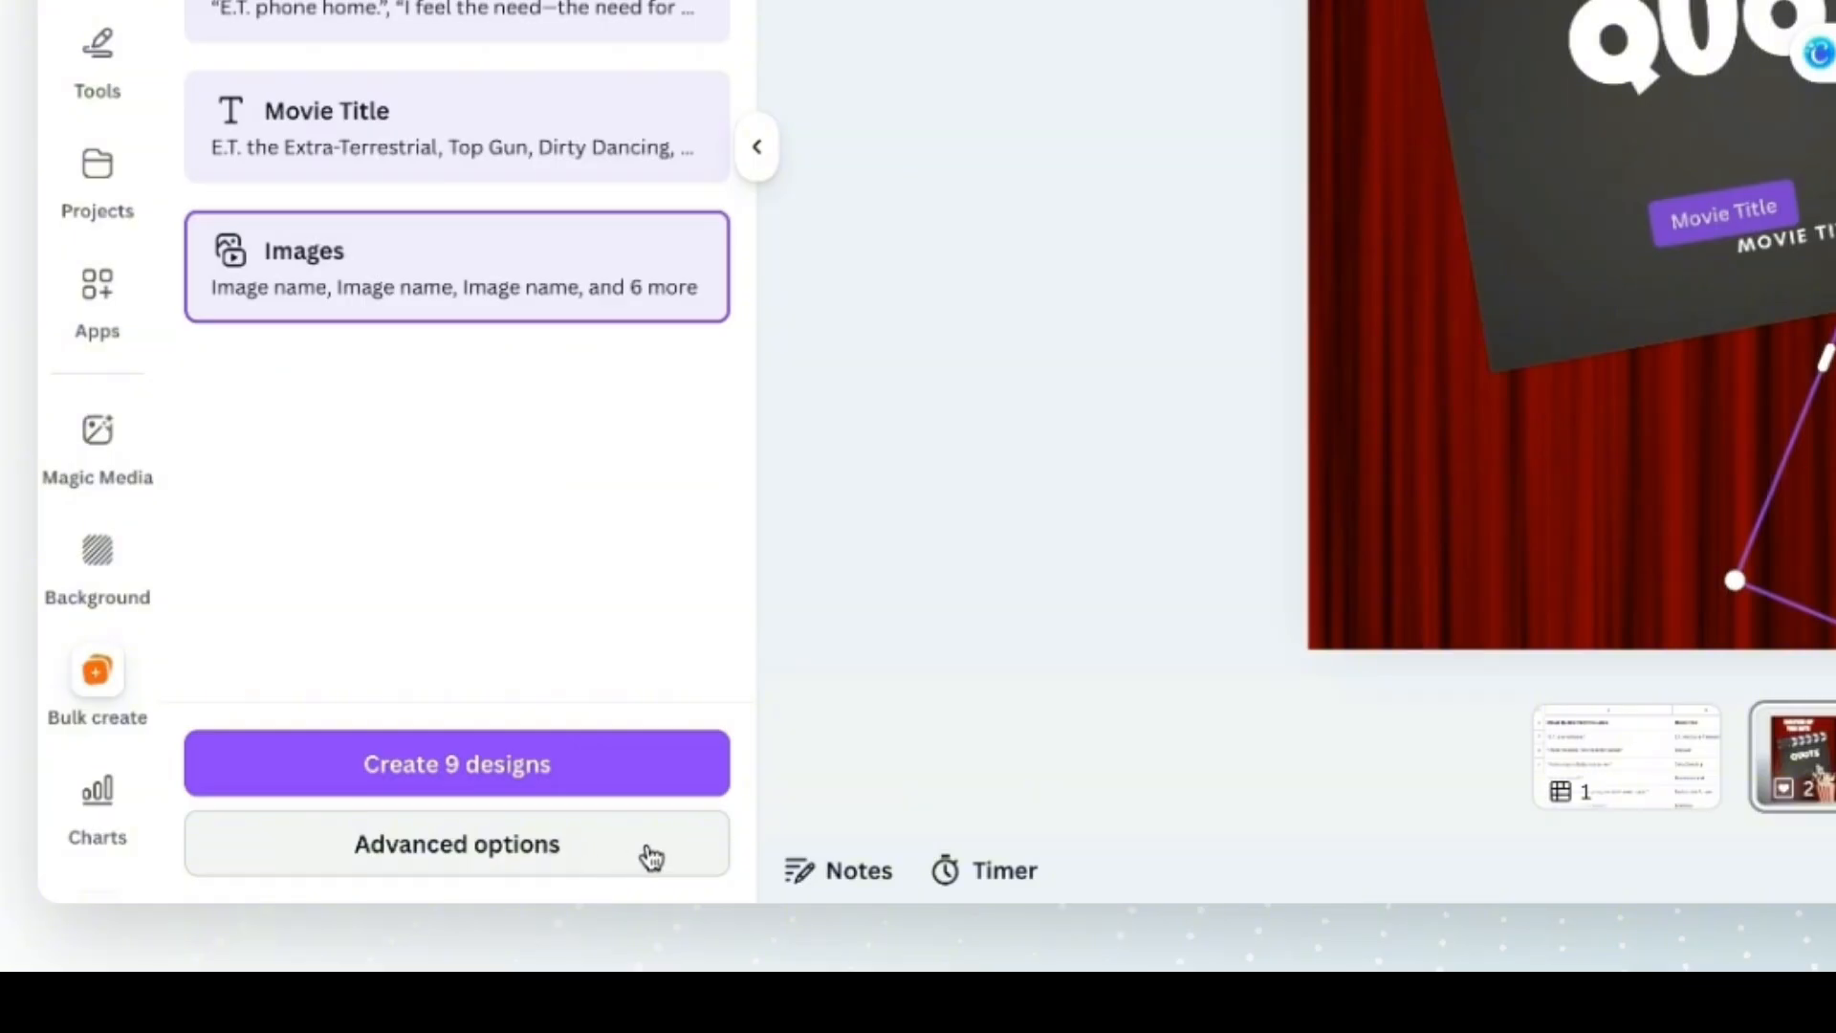
- Set the bulk create output to 1 design with multiple pages and create the design
{"action": "left_click", "coordinate": [421, 967]}
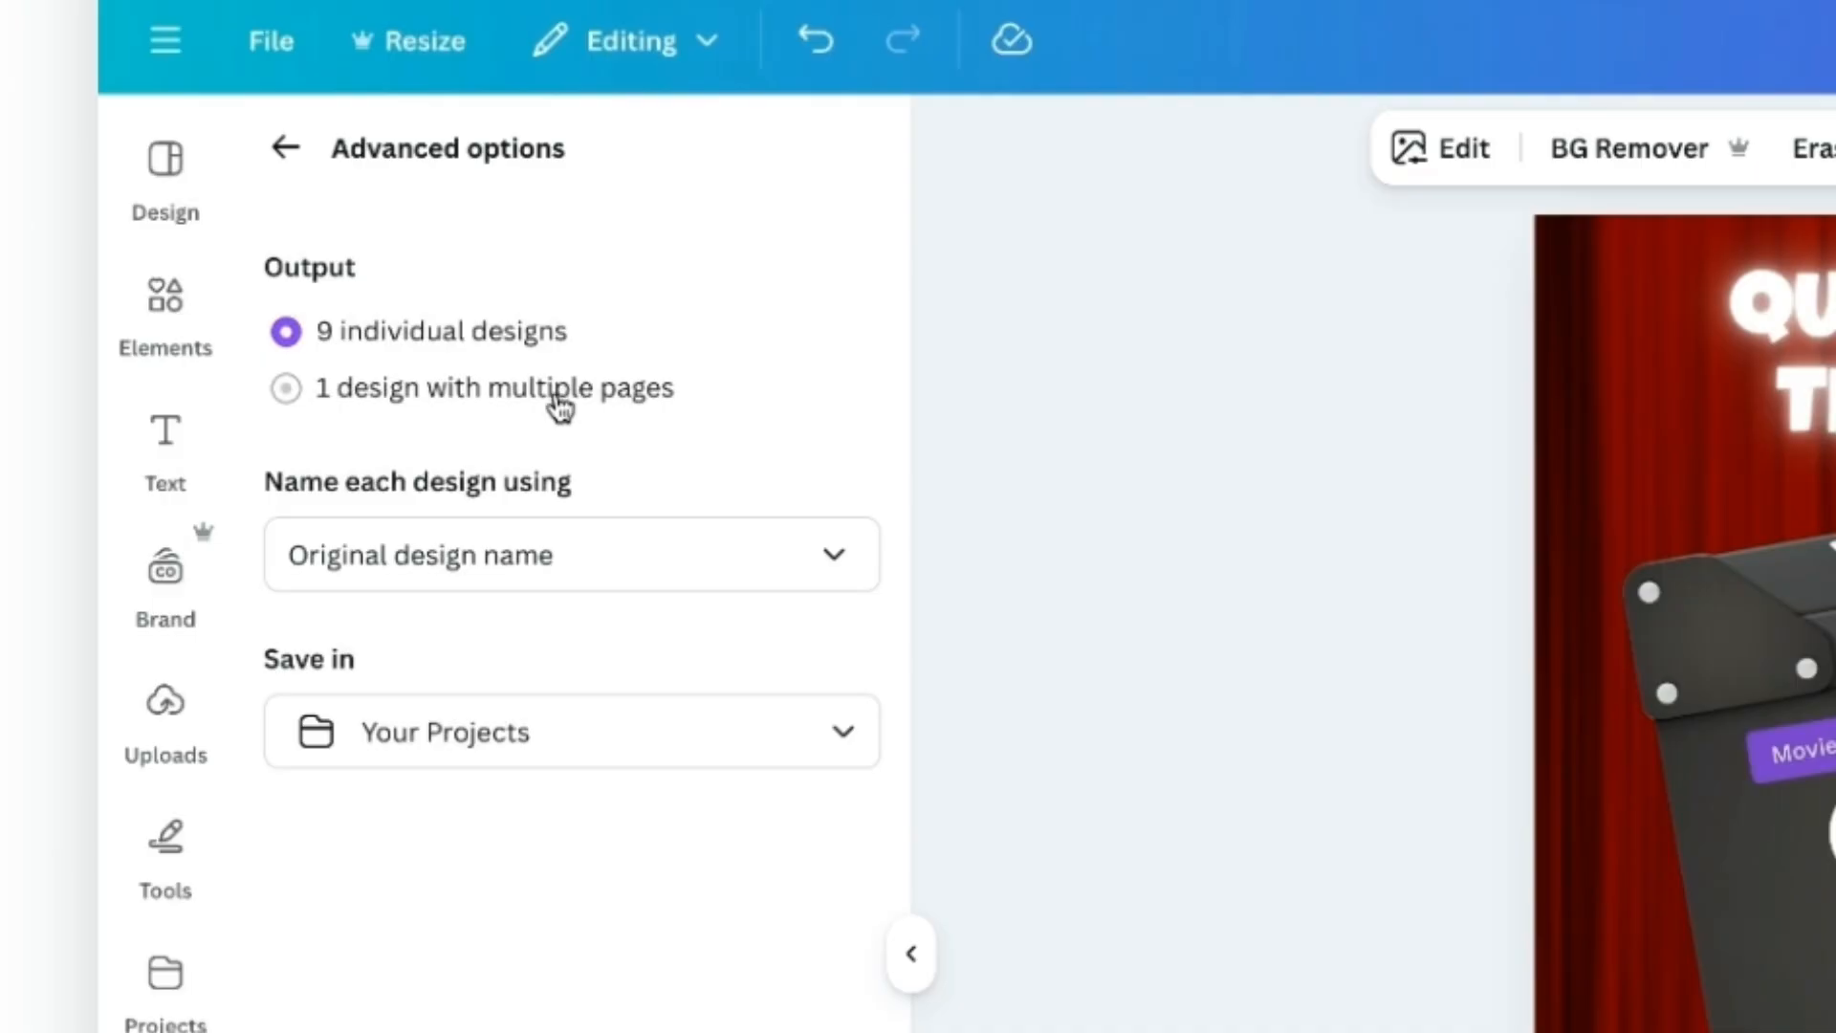
{"action": "left_click", "coordinate": [314, 298]}
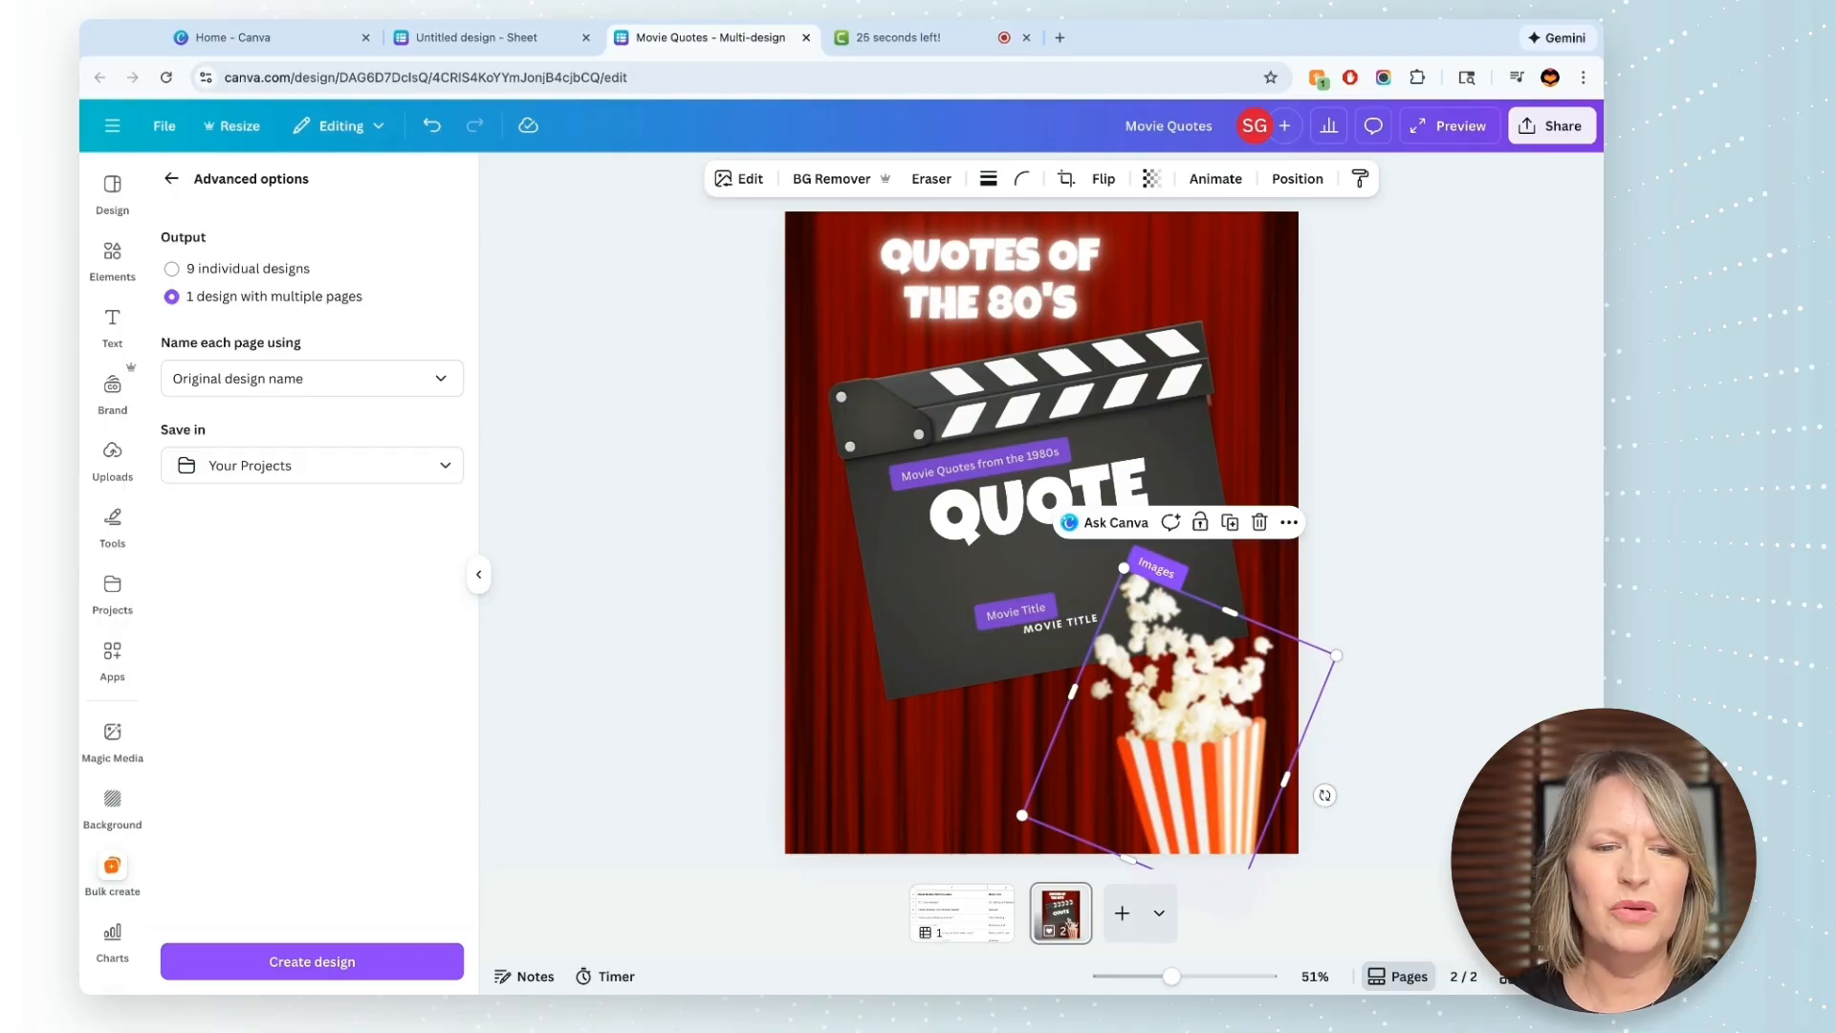
{"action": "left_click", "coordinate": [374, 972]}
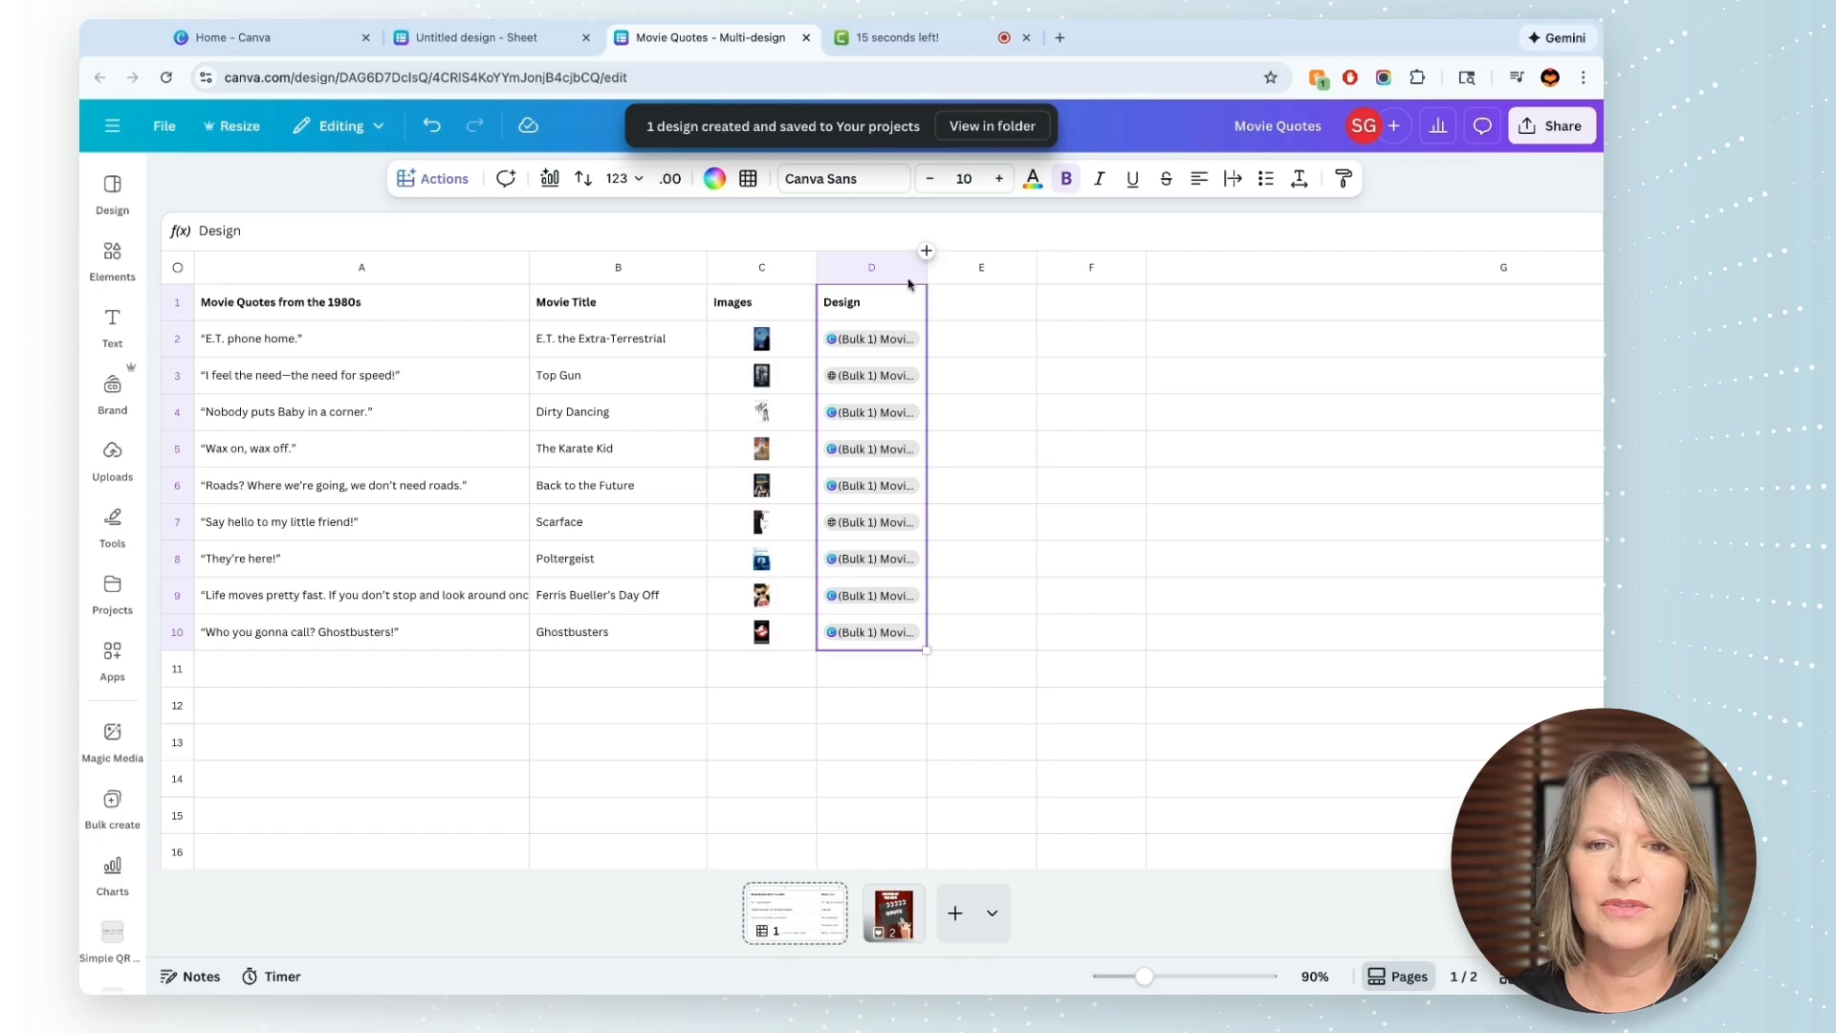
- Open the bulk-created design from the sheet's Design column and look through its pages up to page 6
{"action": "left_click", "coordinate": [873, 340]}
{"action": "left_click", "coordinate": [934, 472]}
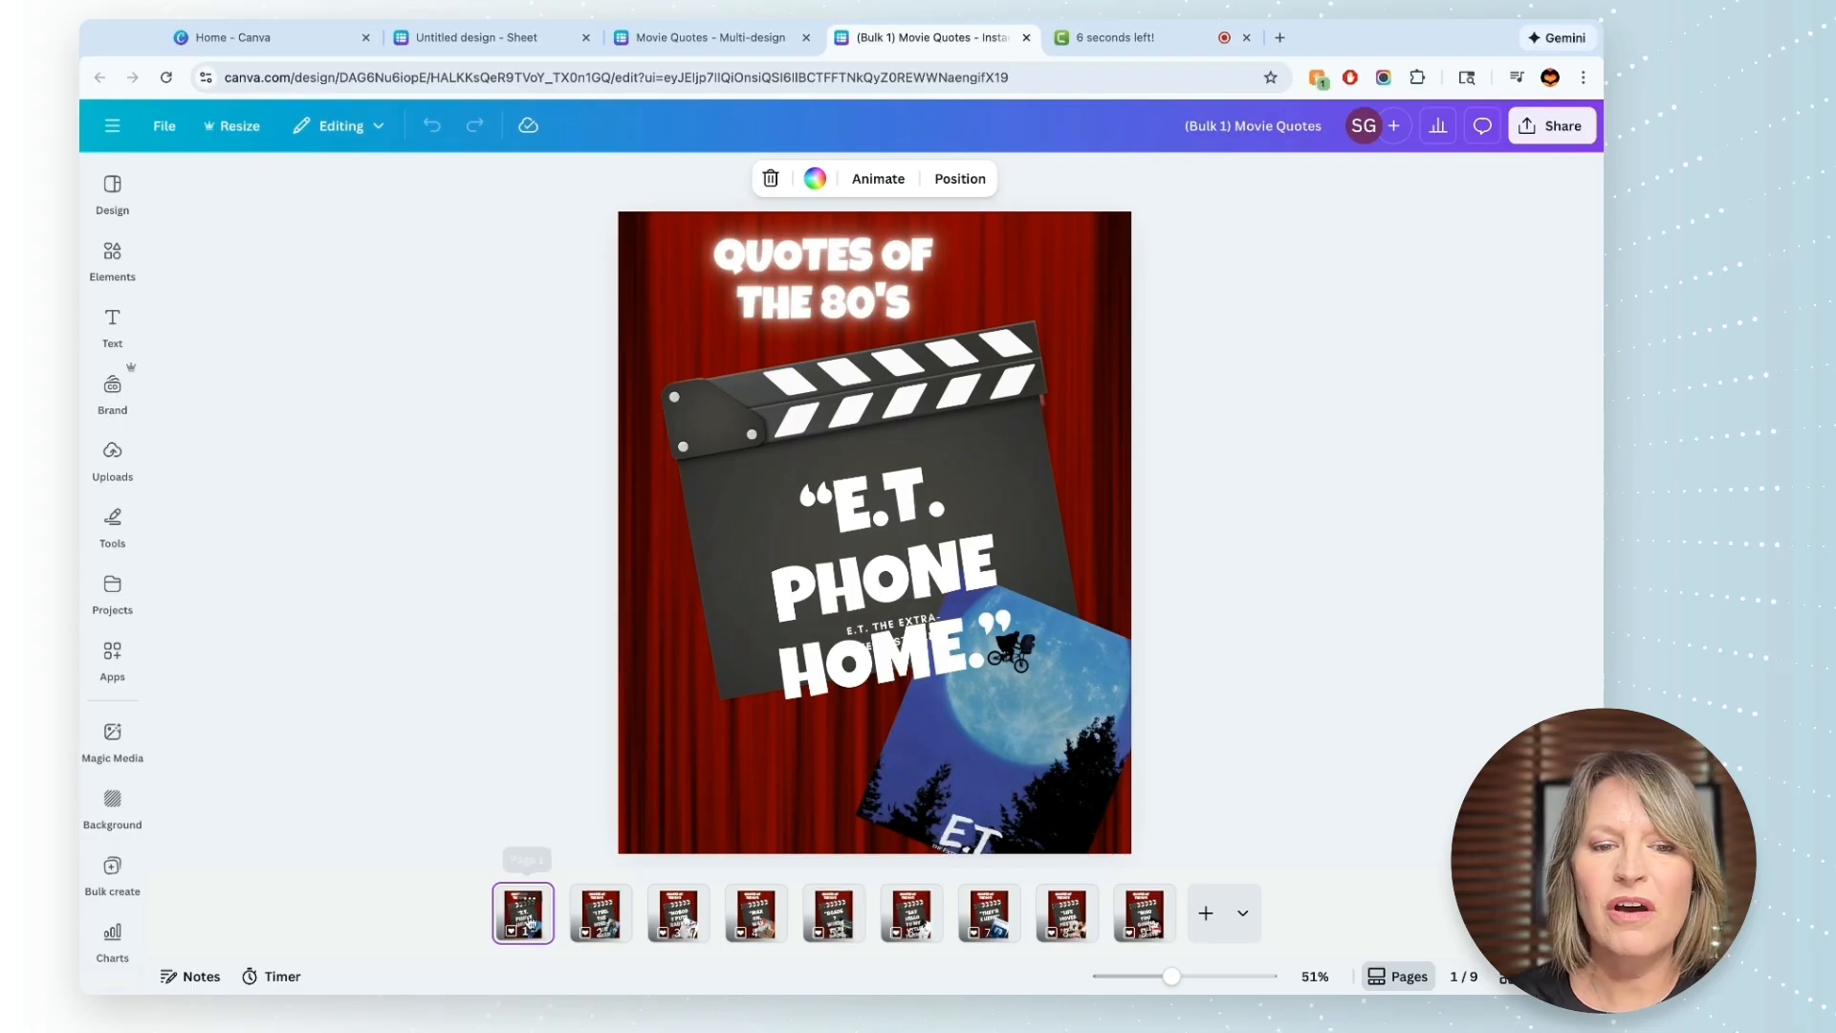
{"action": "left_click", "coordinate": [602, 913]}
{"action": "left_click", "coordinate": [675, 923]}
{"action": "left_click", "coordinate": [765, 923]}
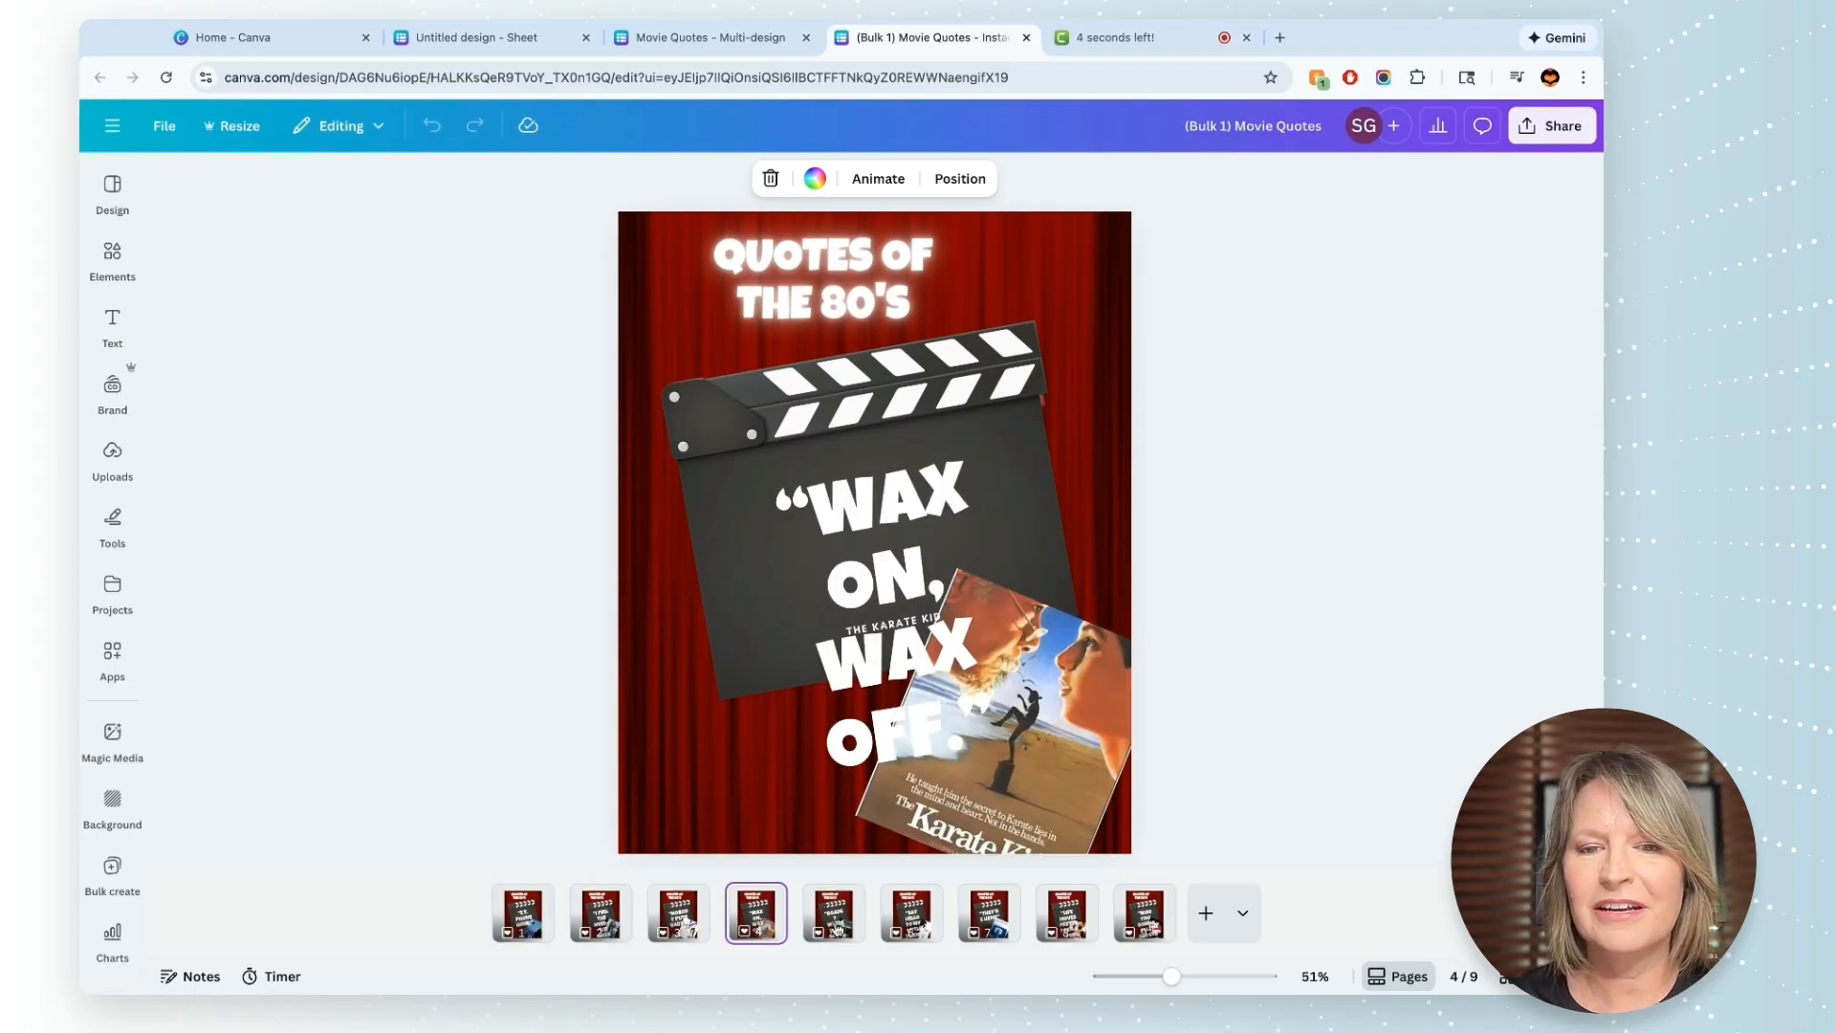
{"action": "left_click", "coordinate": [835, 920]}
{"action": "left_click", "coordinate": [679, 916]}
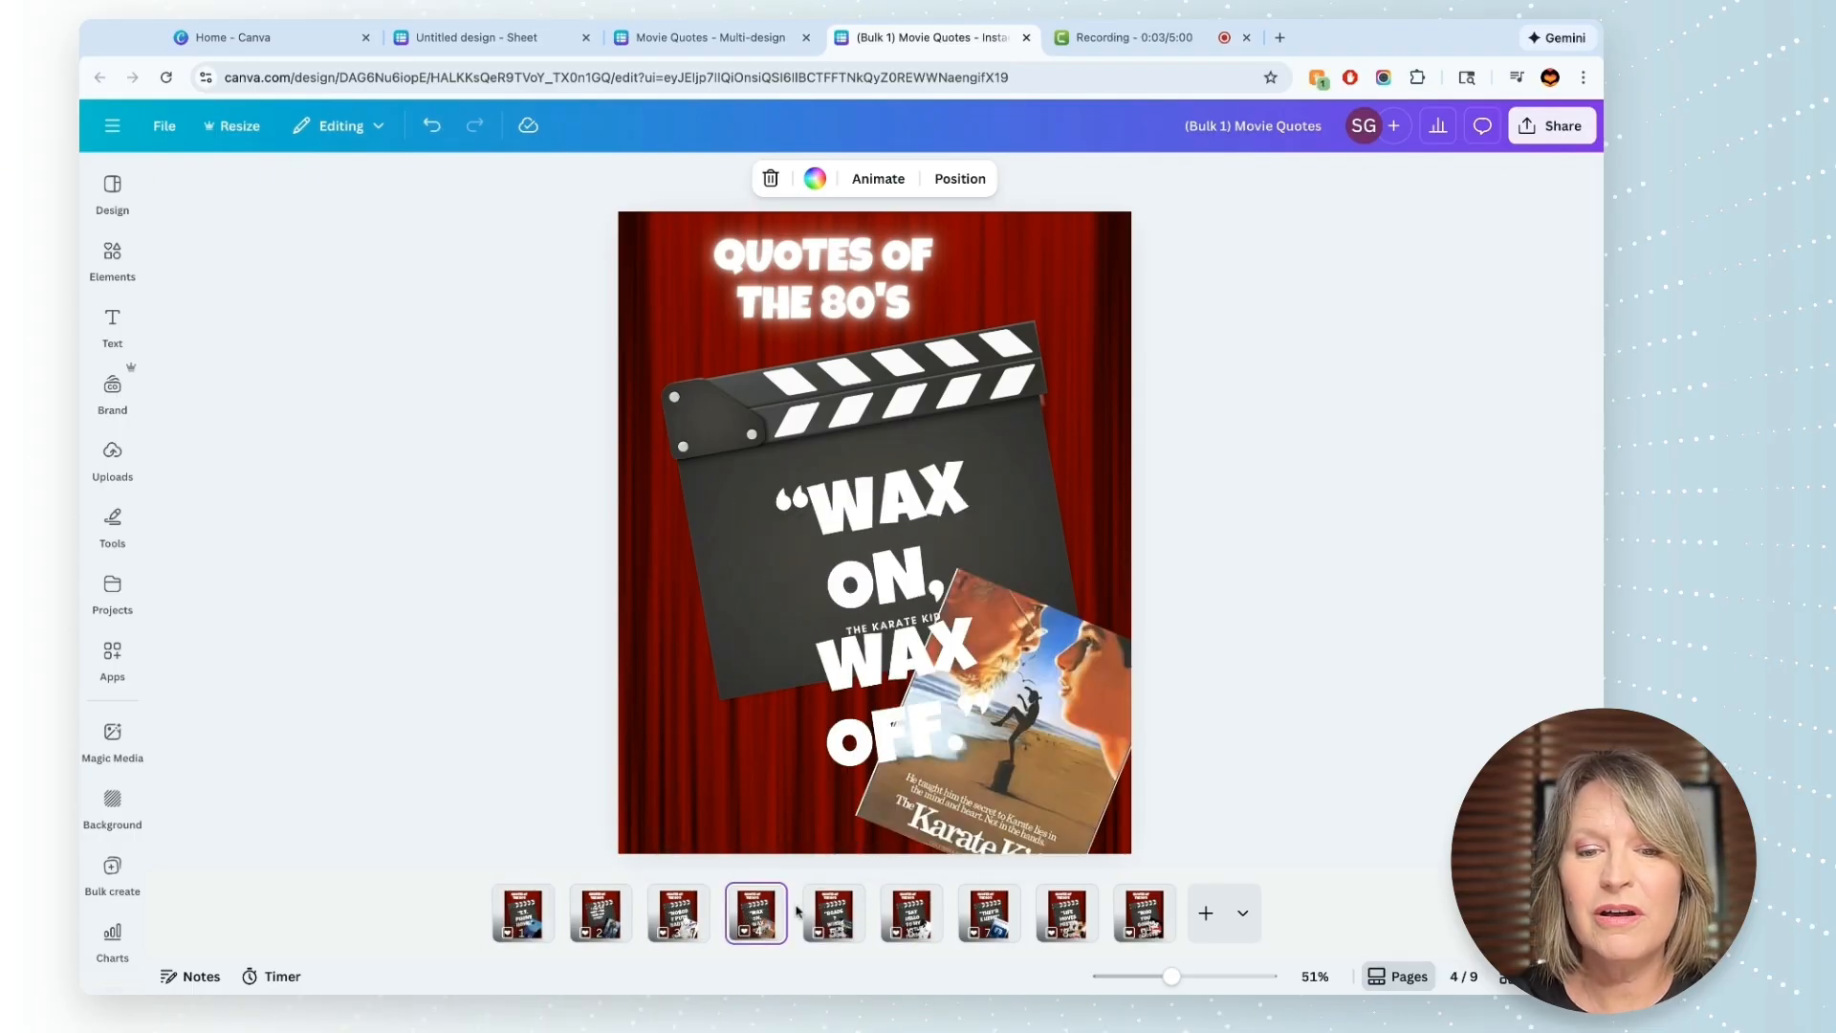
{"action": "left_click", "coordinate": [833, 913]}
{"action": "left_click", "coordinate": [907, 918]}
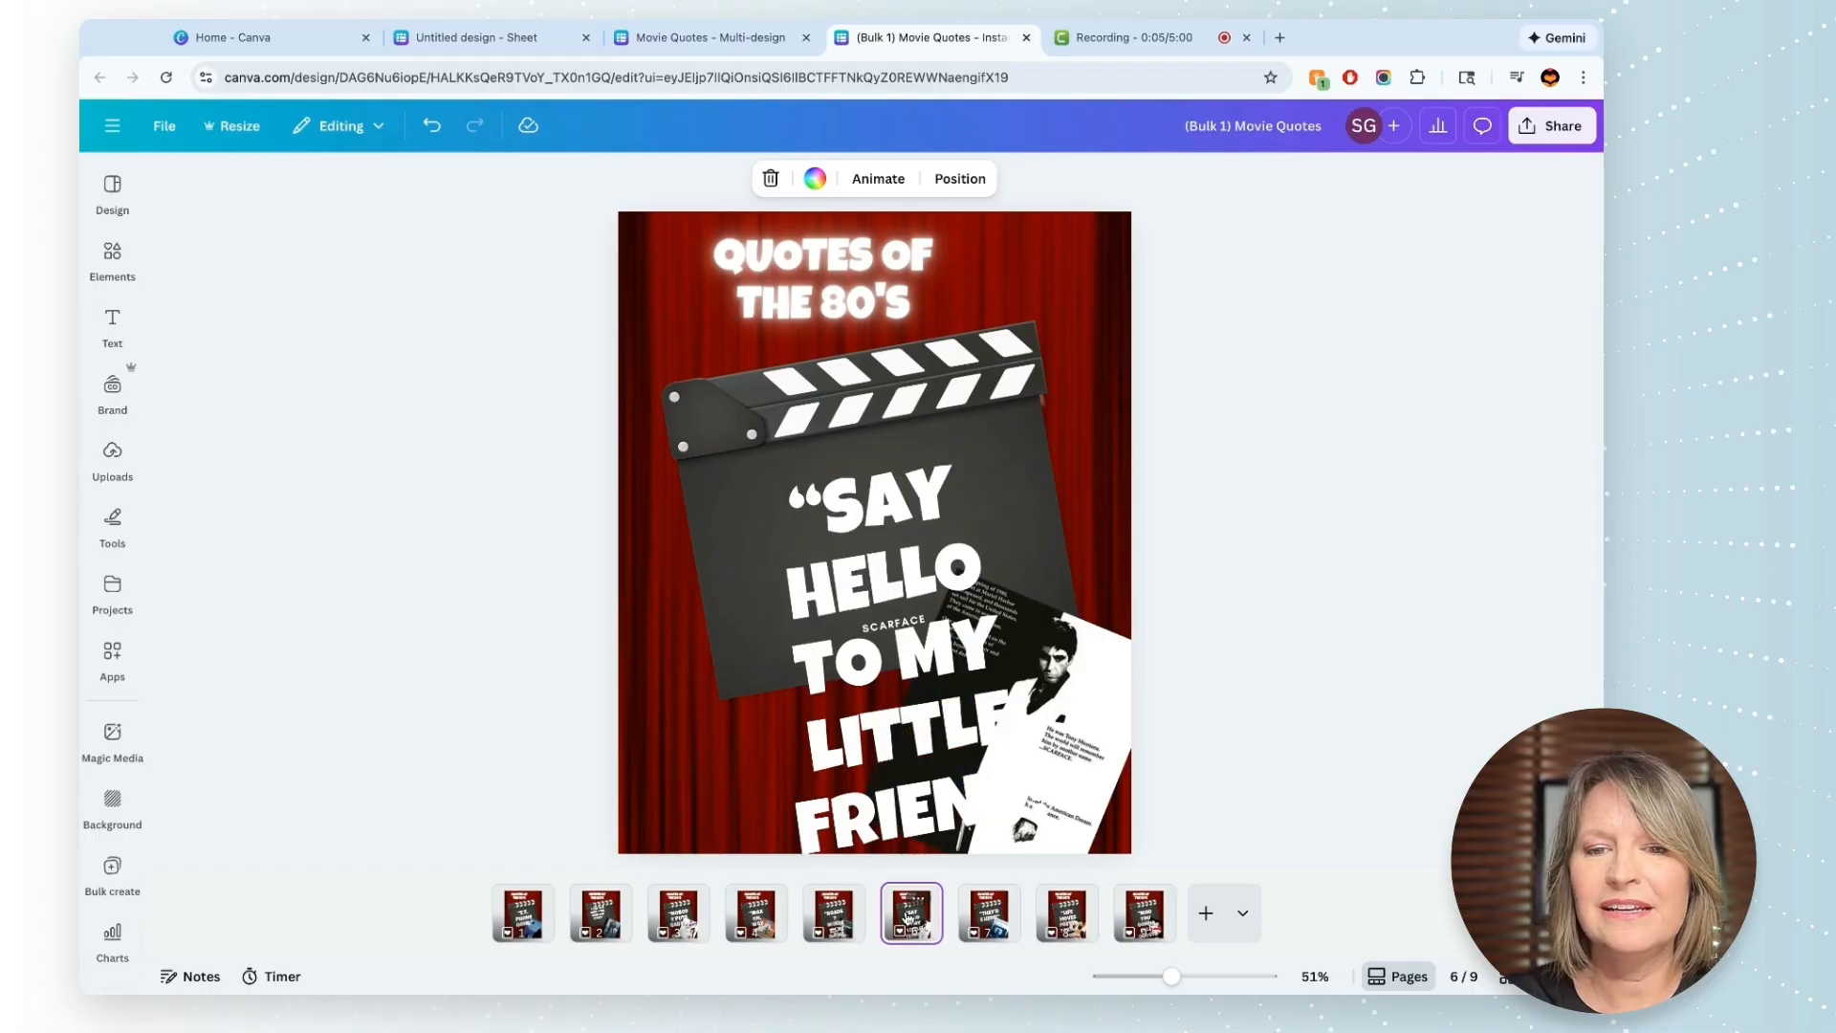
- Shrink the Scarface quote on page 6 to about size 76.7 and widen its text box to fit on the clapperboard in three lines
{"action": "left_click", "coordinate": [902, 716]}
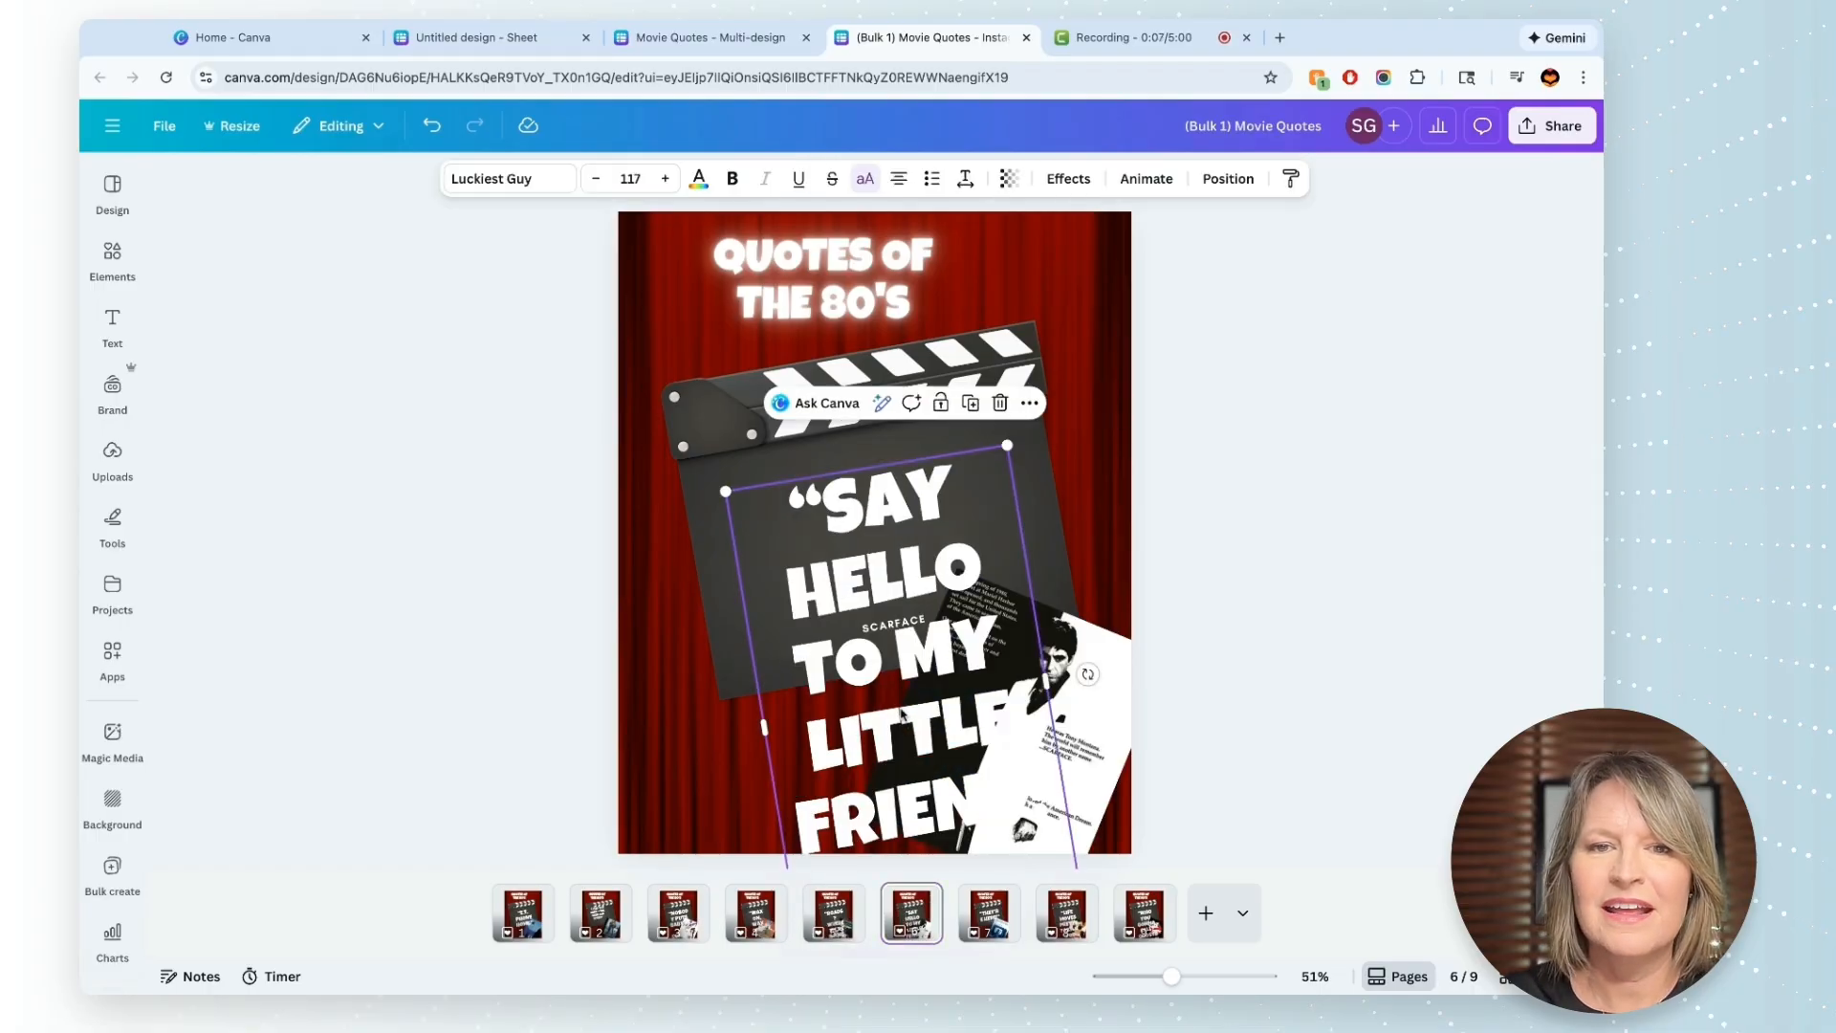
{"action": "left_click_drag", "start_coordinate": [1009, 438], "coordinate": [860, 467]}
{"action": "left_click_drag", "start_coordinate": [906, 681], "coordinate": [908, 683]}
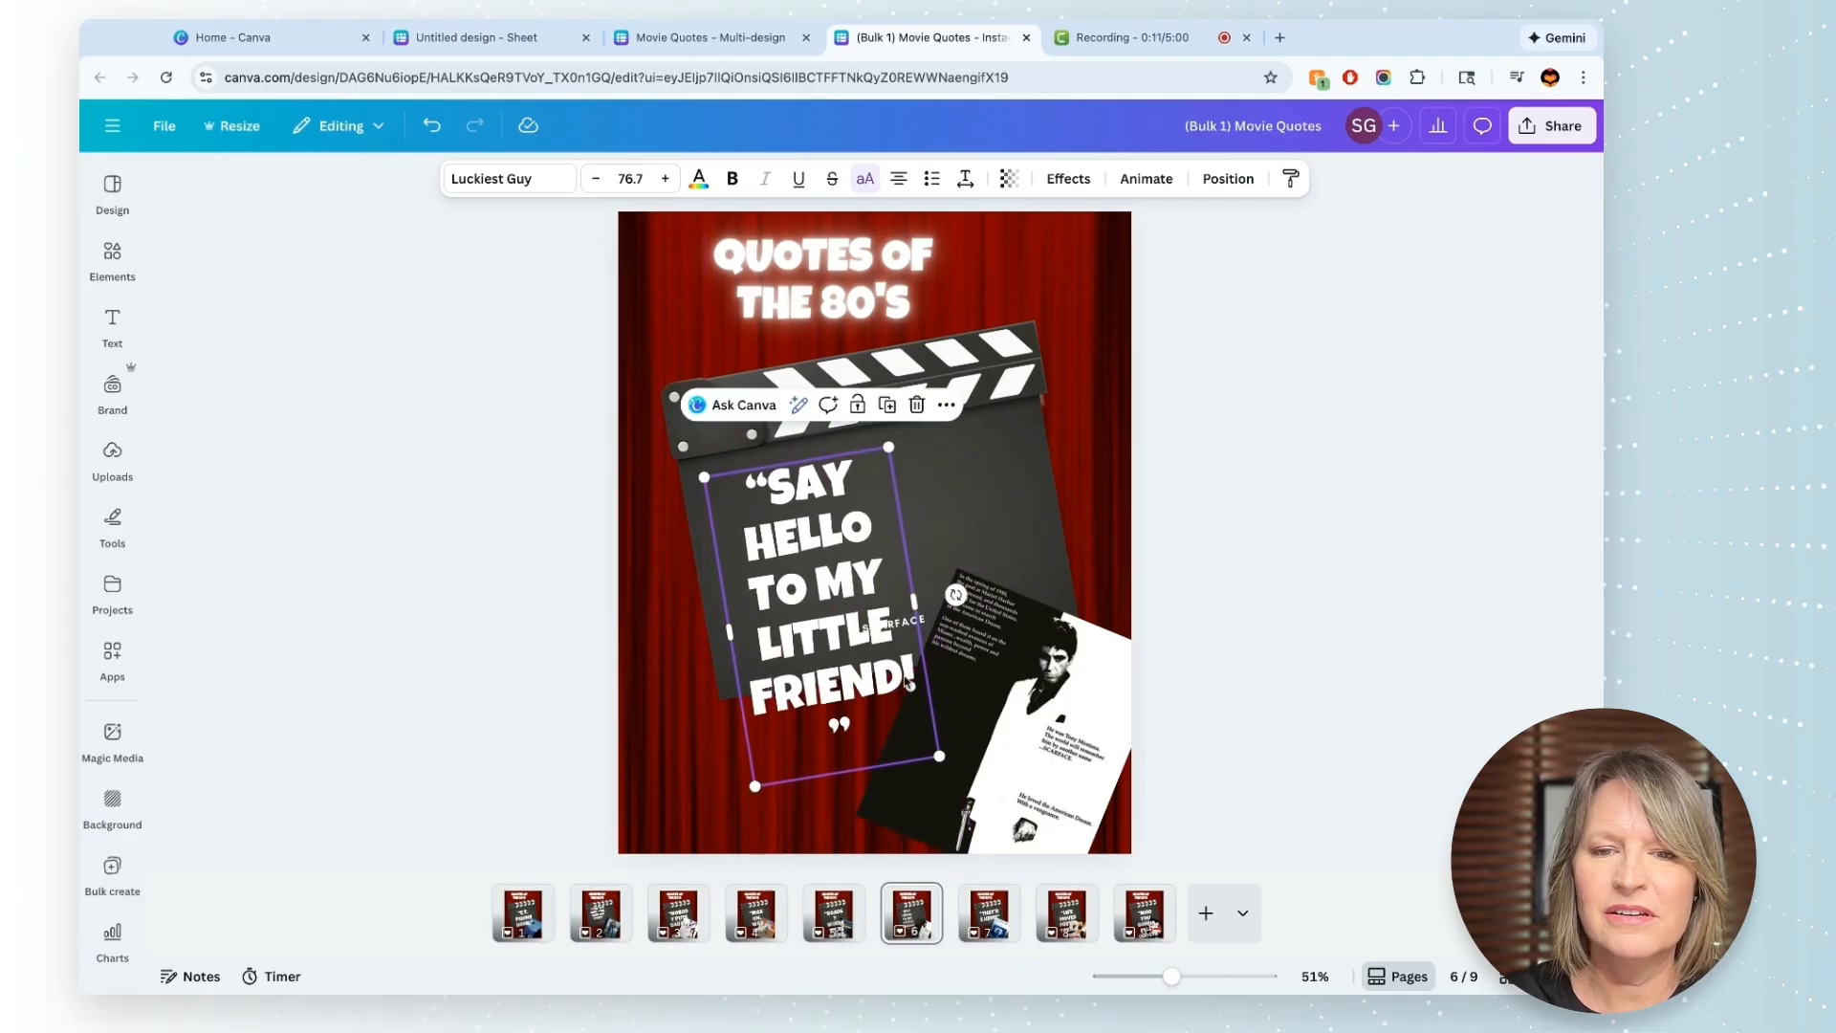
{"action": "left_click_drag", "start_coordinate": [915, 608], "coordinate": [1063, 533]}
{"action": "left_click", "coordinate": [970, 635]}
{"action": "left_click", "coordinate": [1202, 612]}
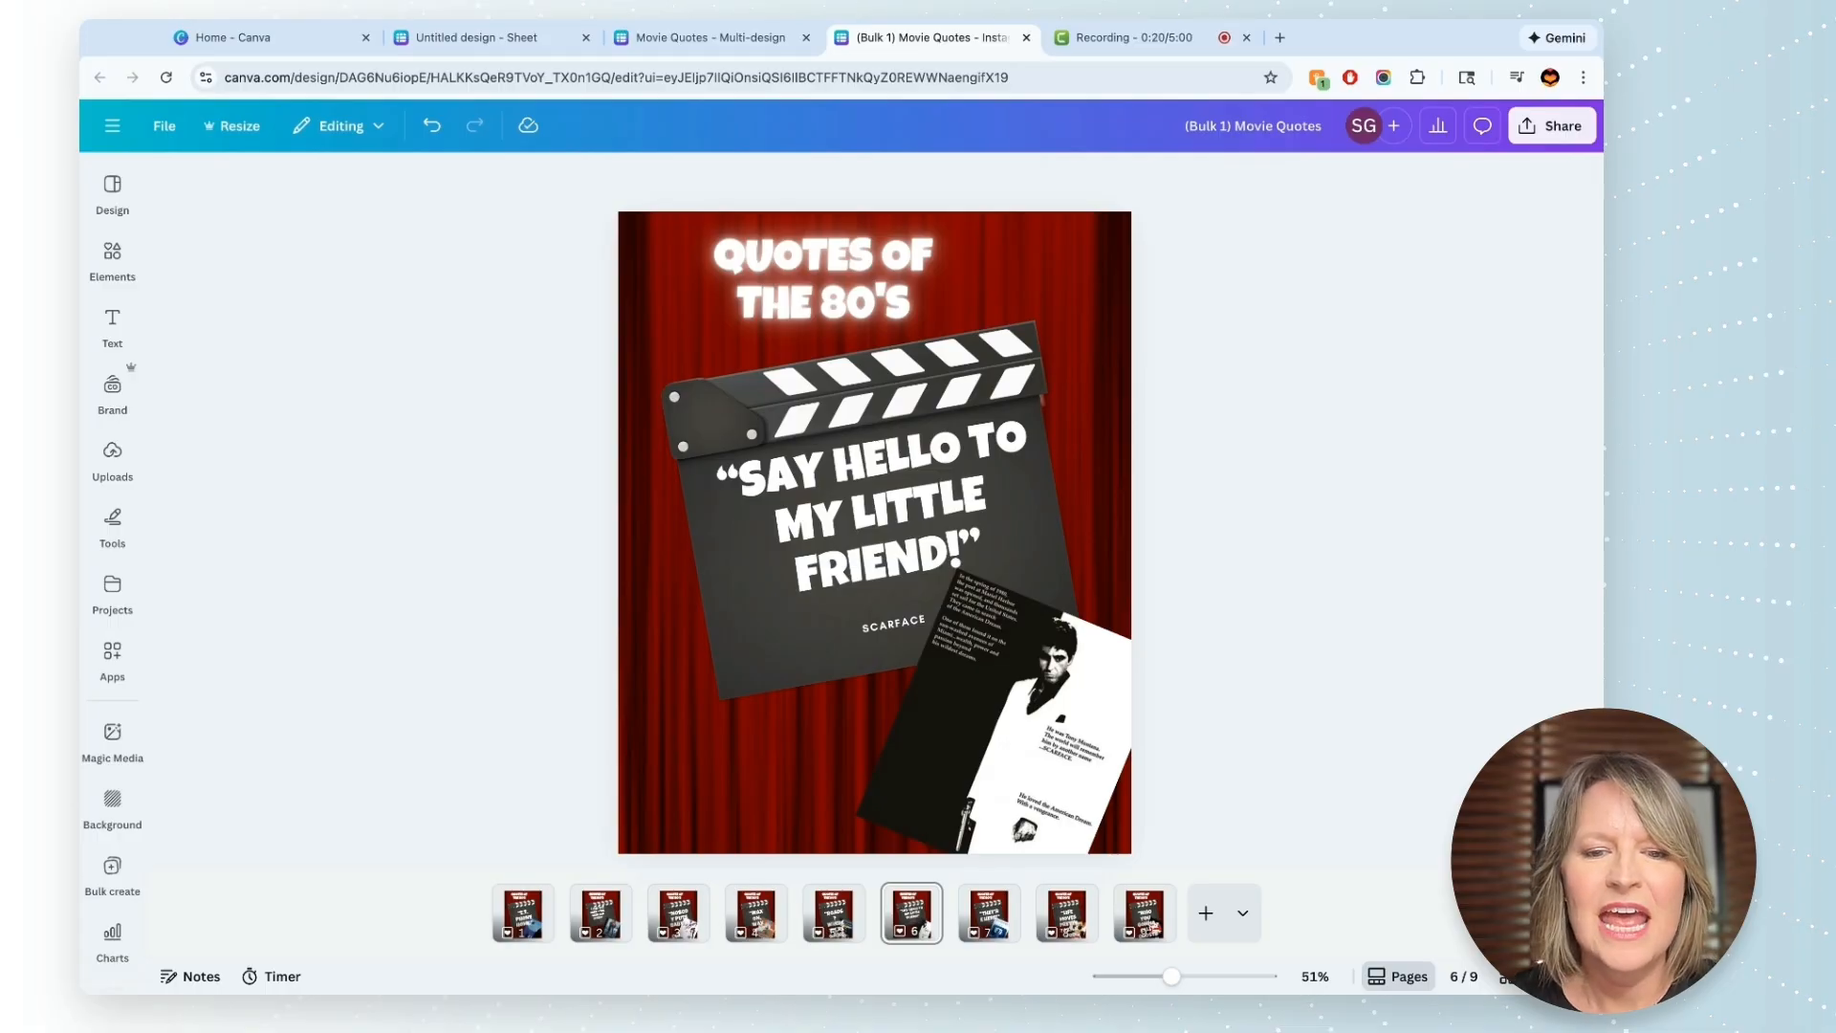
- Return to the Movie Quotes sheet and remove the backgrounds from the movie pictures in cells C2:C10
{"action": "left_click", "coordinate": [677, 44]}
{"action": "left_click", "coordinate": [686, 734]}
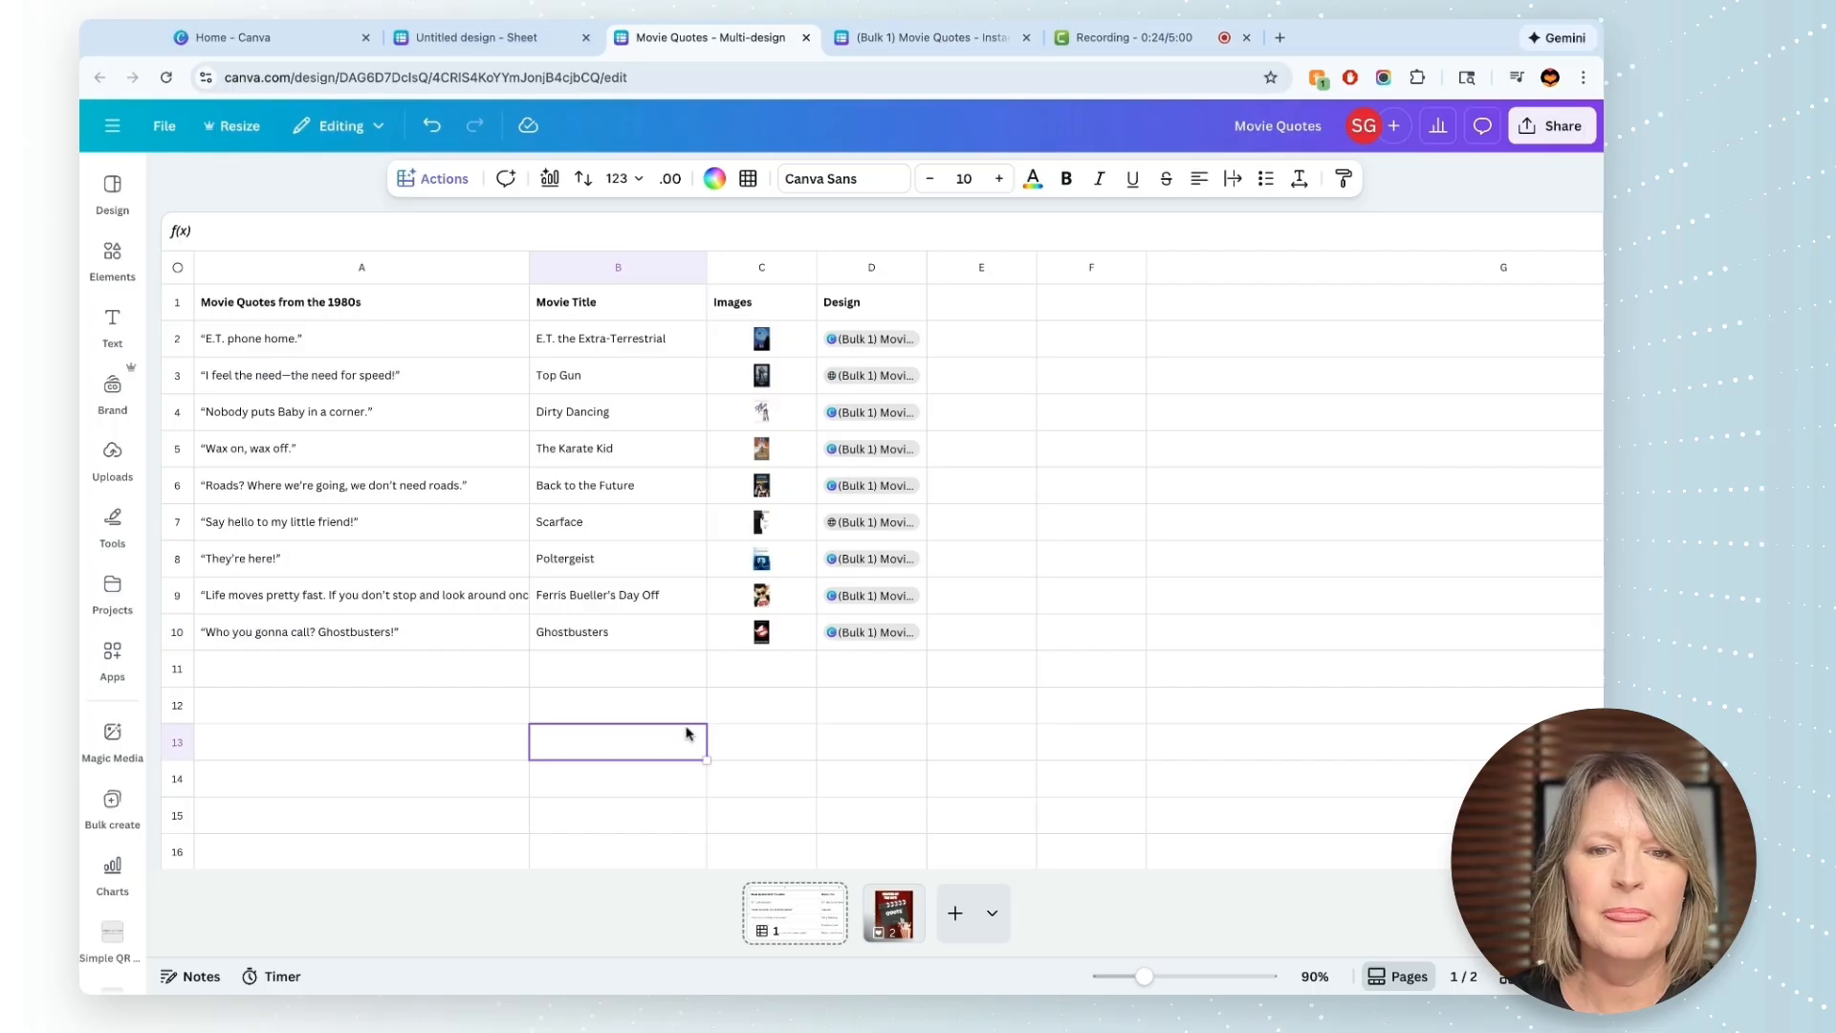
{"action": "left_click", "coordinate": [724, 341]}
{"action": "key", "text": "ctrl+shift+Down"}
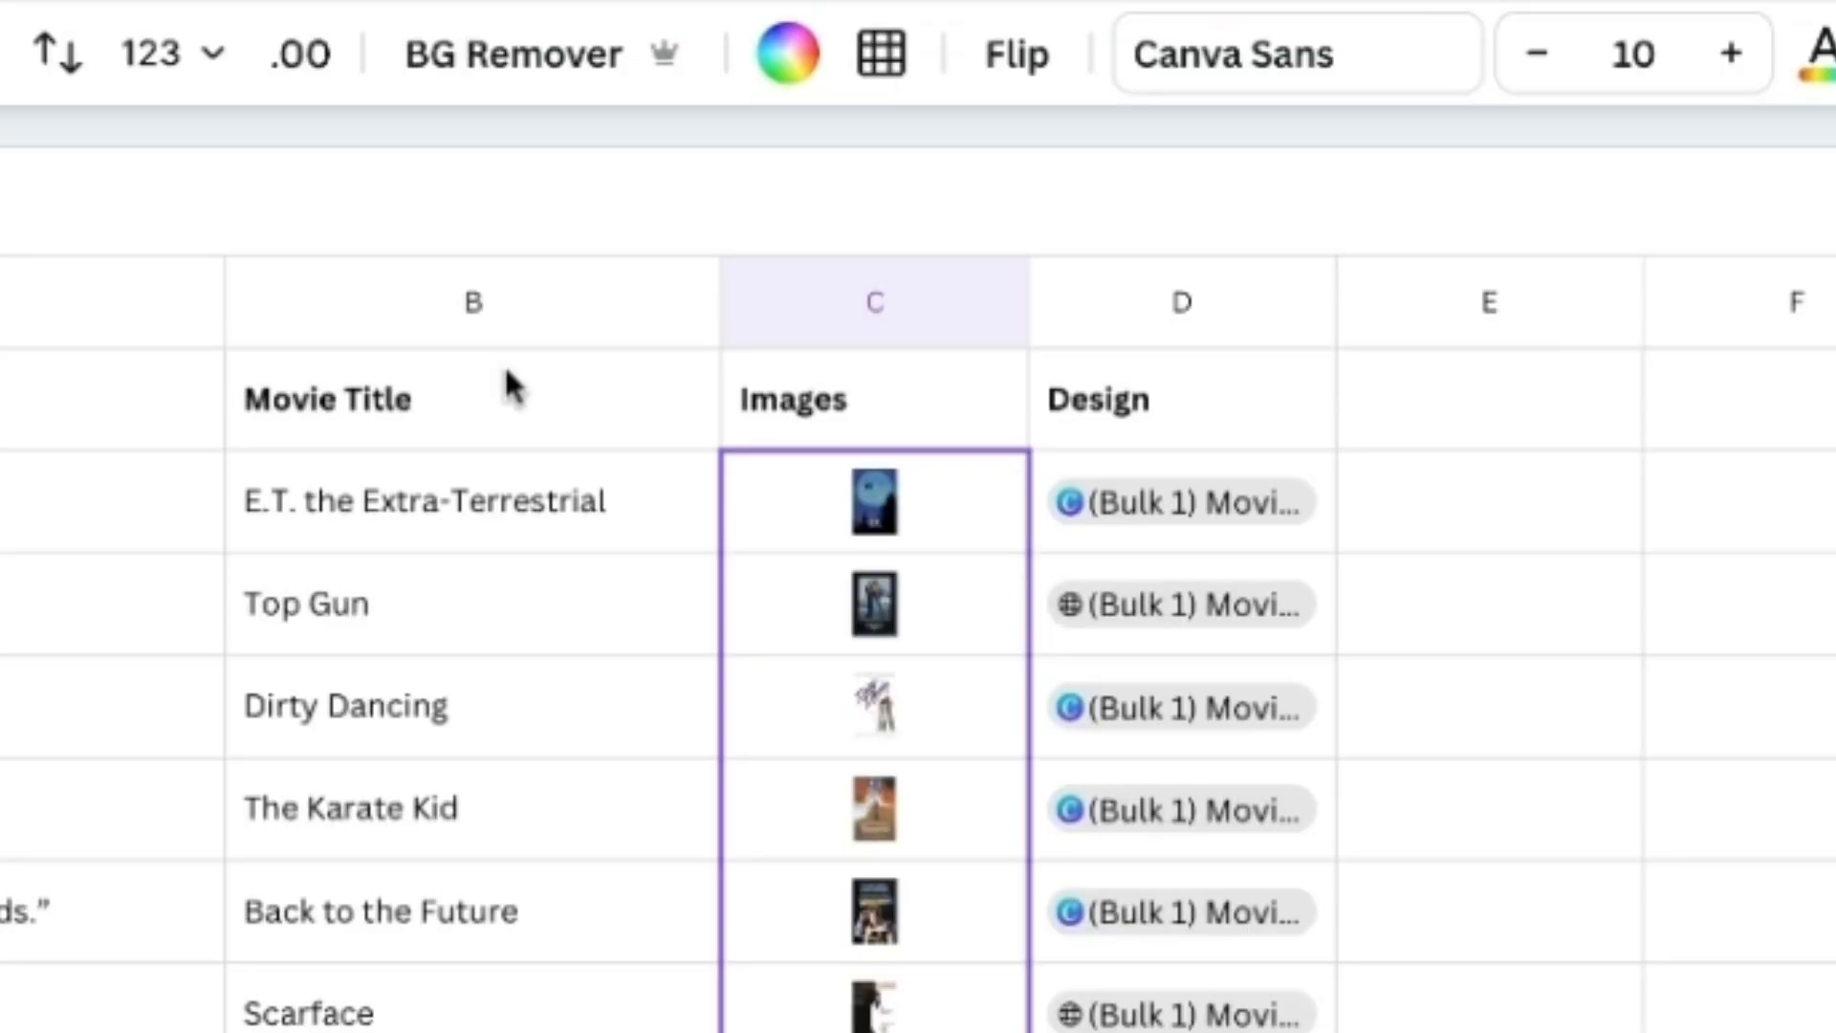
{"action": "left_click", "coordinate": [524, 95]}
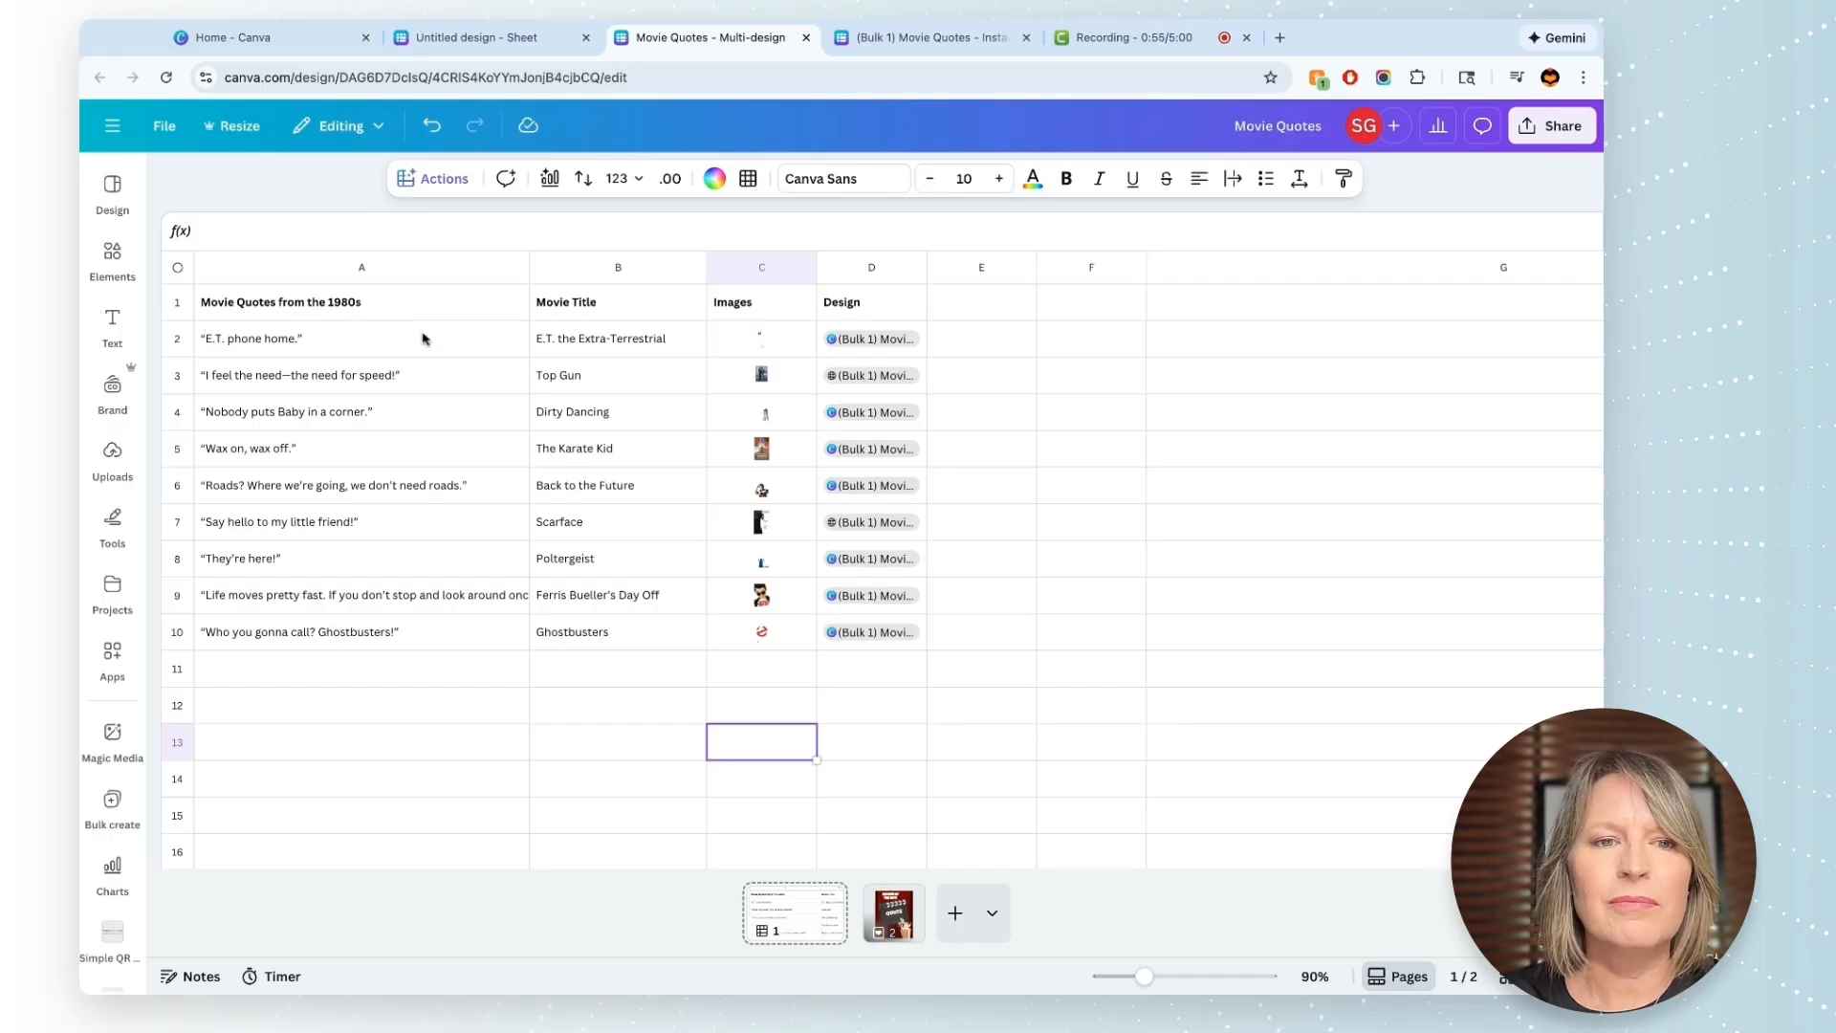
- Select the quotes, movie titles and images in the sheet's range A2:C10
{"action": "left_click", "coordinate": [423, 338]}
{"action": "key", "text": "shift+Right"}
{"action": "key", "text": "shift+Right"}
{"action": "key", "text": "shift+Down"}
{"action": "key", "text": "shift+Down"}
{"action": "key", "text": "shift+Down"}
{"action": "key", "text": "shift+Down"}
{"action": "key", "text": "shift+Down"}
{"action": "key", "text": "shift+Down"}
{"action": "key", "text": "shift+Down"}
{"action": "key", "text": "shift+Down"}
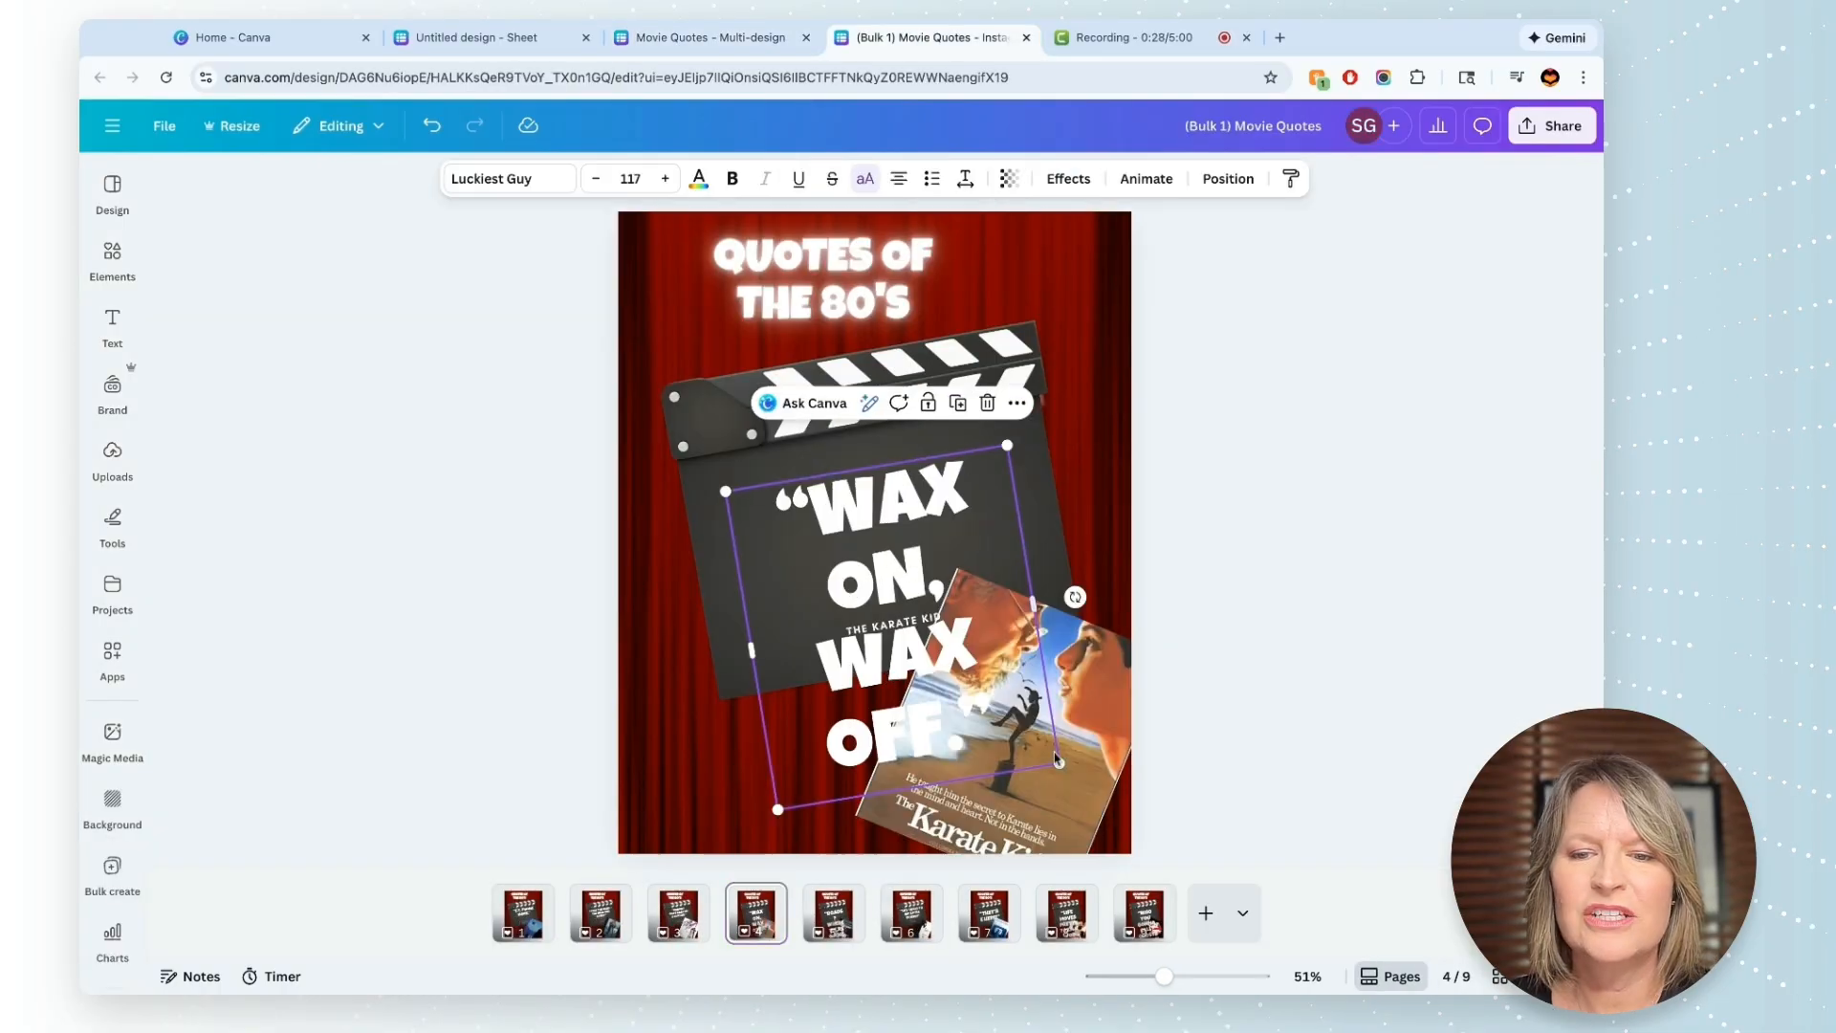
- Shrink the Karate Kid quote on page 4 to about size 74.3 and widen its text box to fit on the clapperboard in two lines
{"action": "left_click_drag", "start_coordinate": [1056, 758], "coordinate": [935, 660]}
{"action": "left_click_drag", "start_coordinate": [924, 564], "coordinate": [1063, 564]}
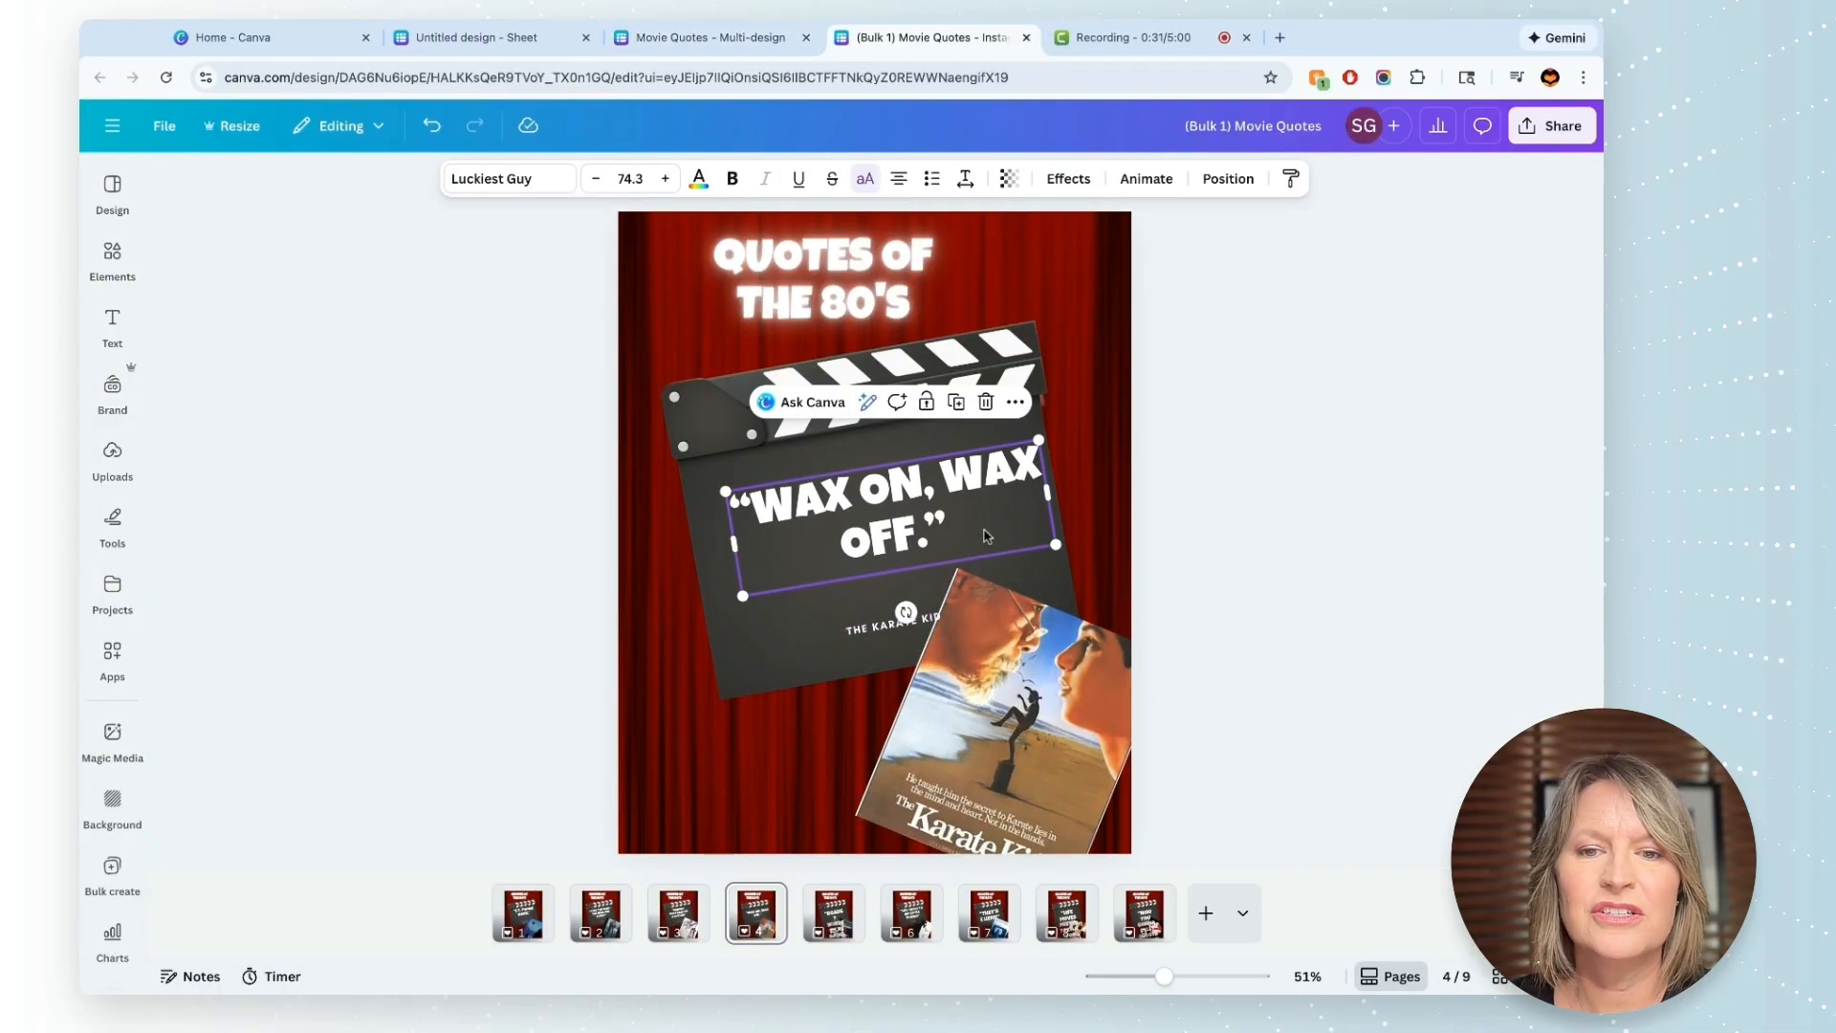
{"action": "left_click", "coordinate": [1257, 484]}
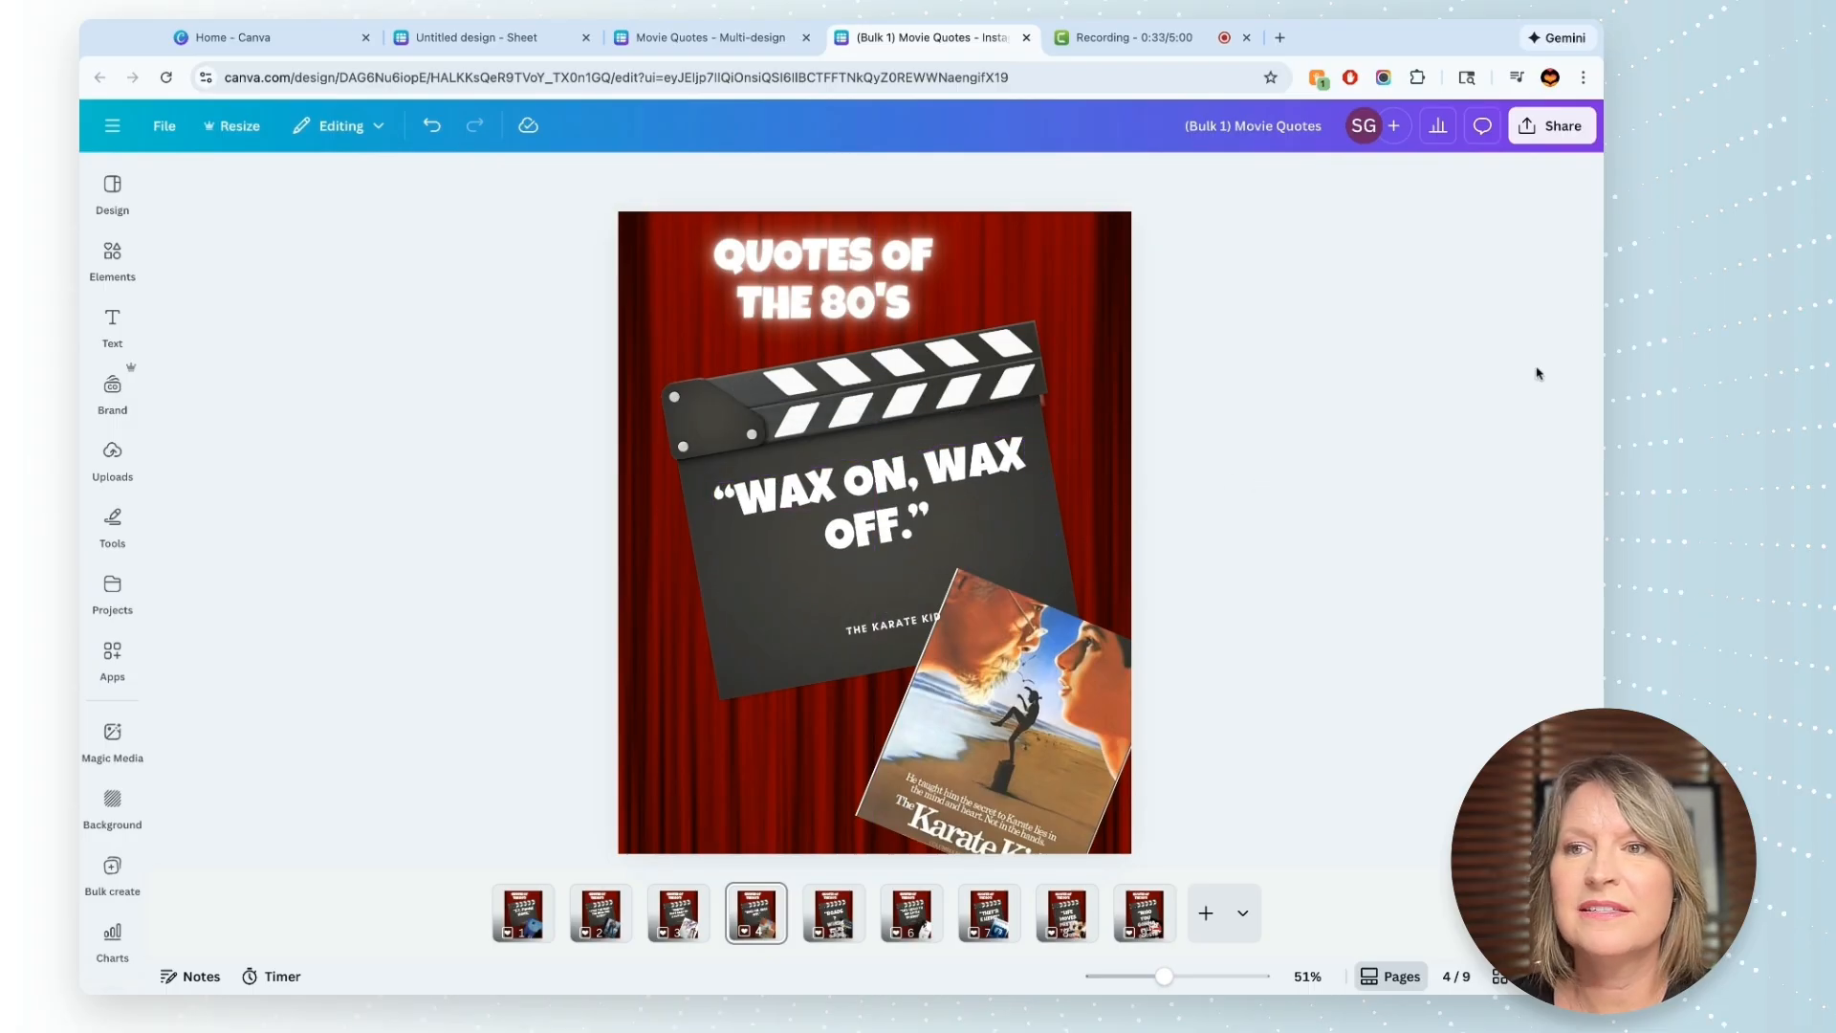
- Open the design's PNG download settings and limit the download to the current page, page 4
{"action": "left_click", "coordinate": [1550, 128]}
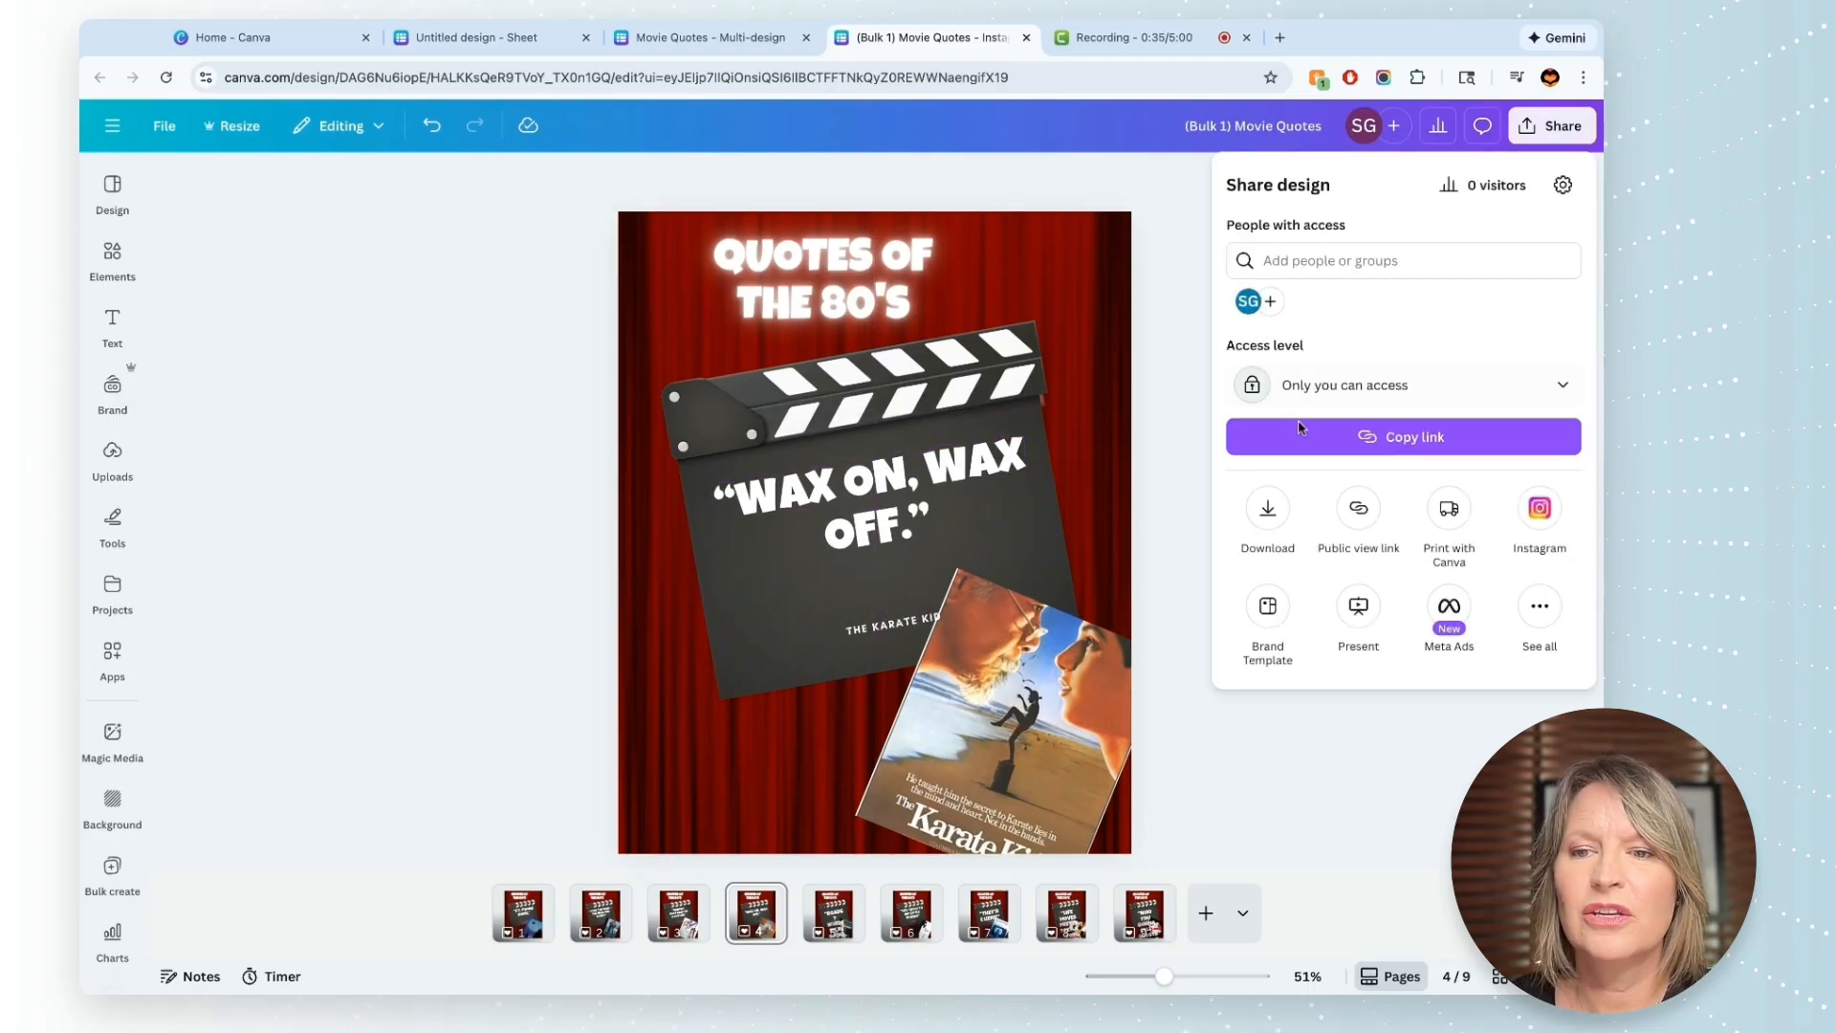
{"action": "left_click", "coordinate": [1267, 508]}
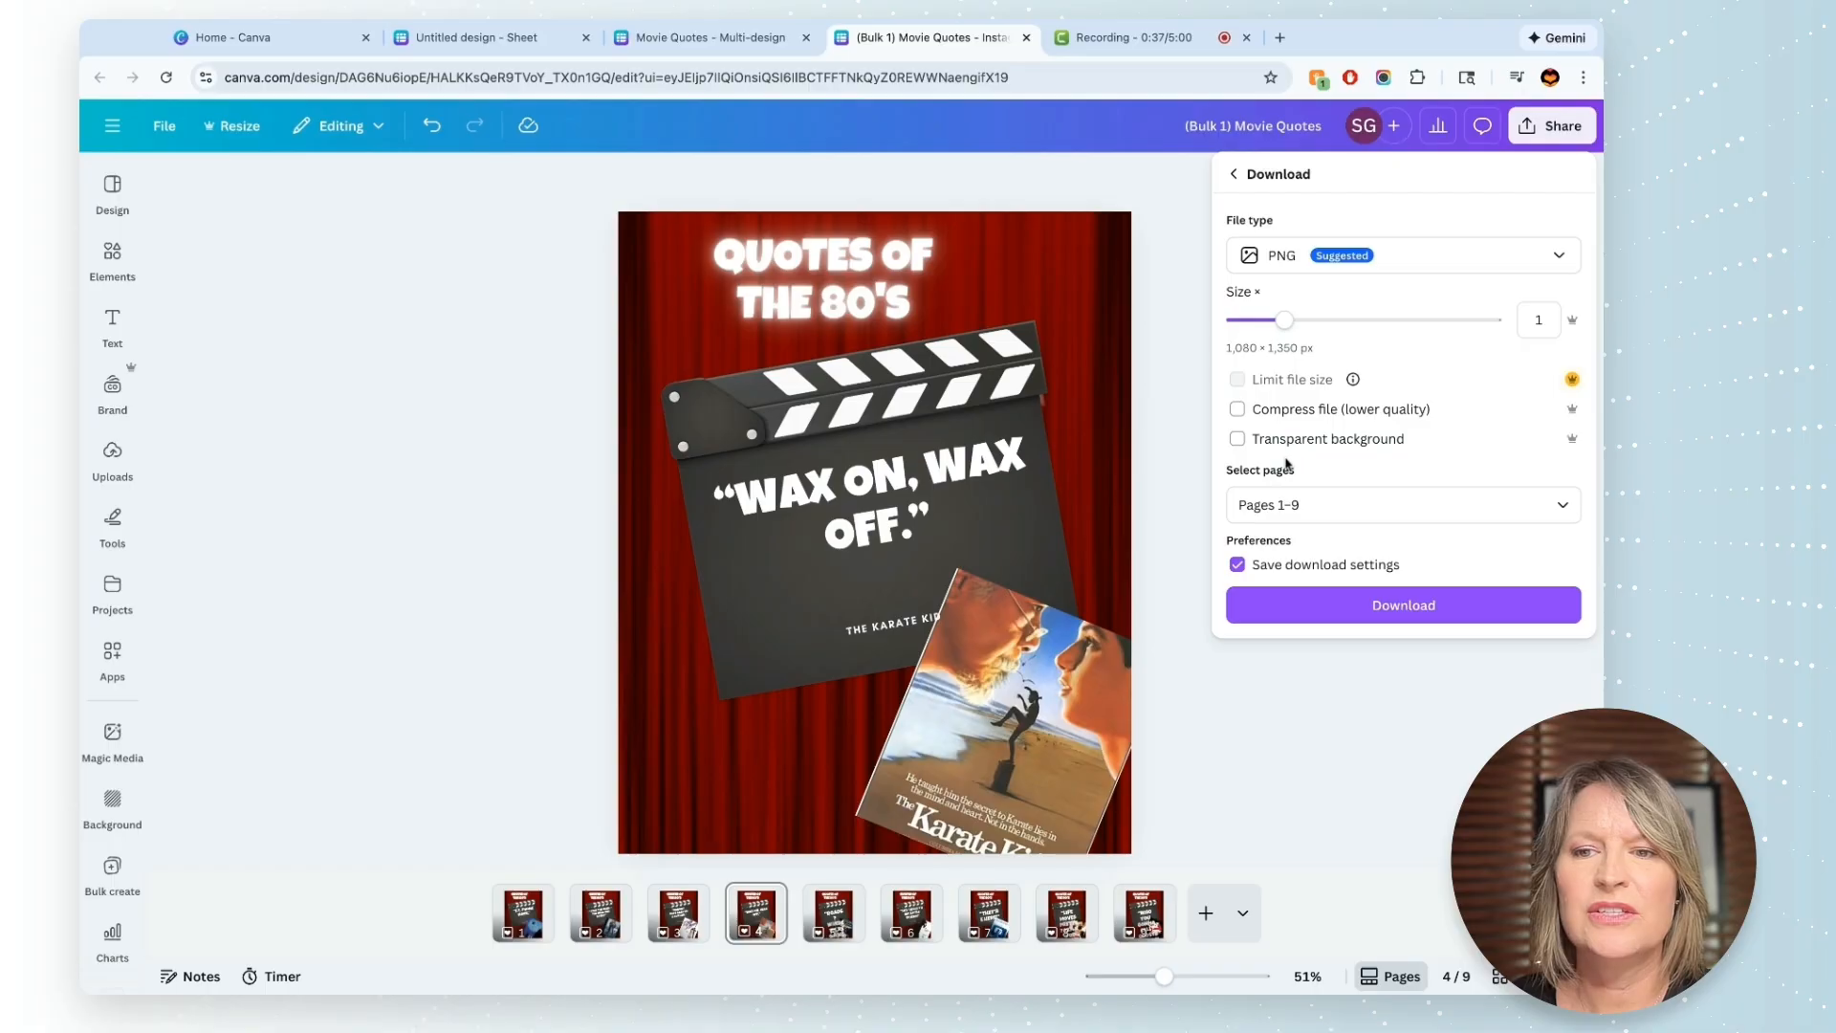
{"action": "left_click", "coordinate": [1383, 510]}
{"action": "left_click", "coordinate": [1332, 593]}
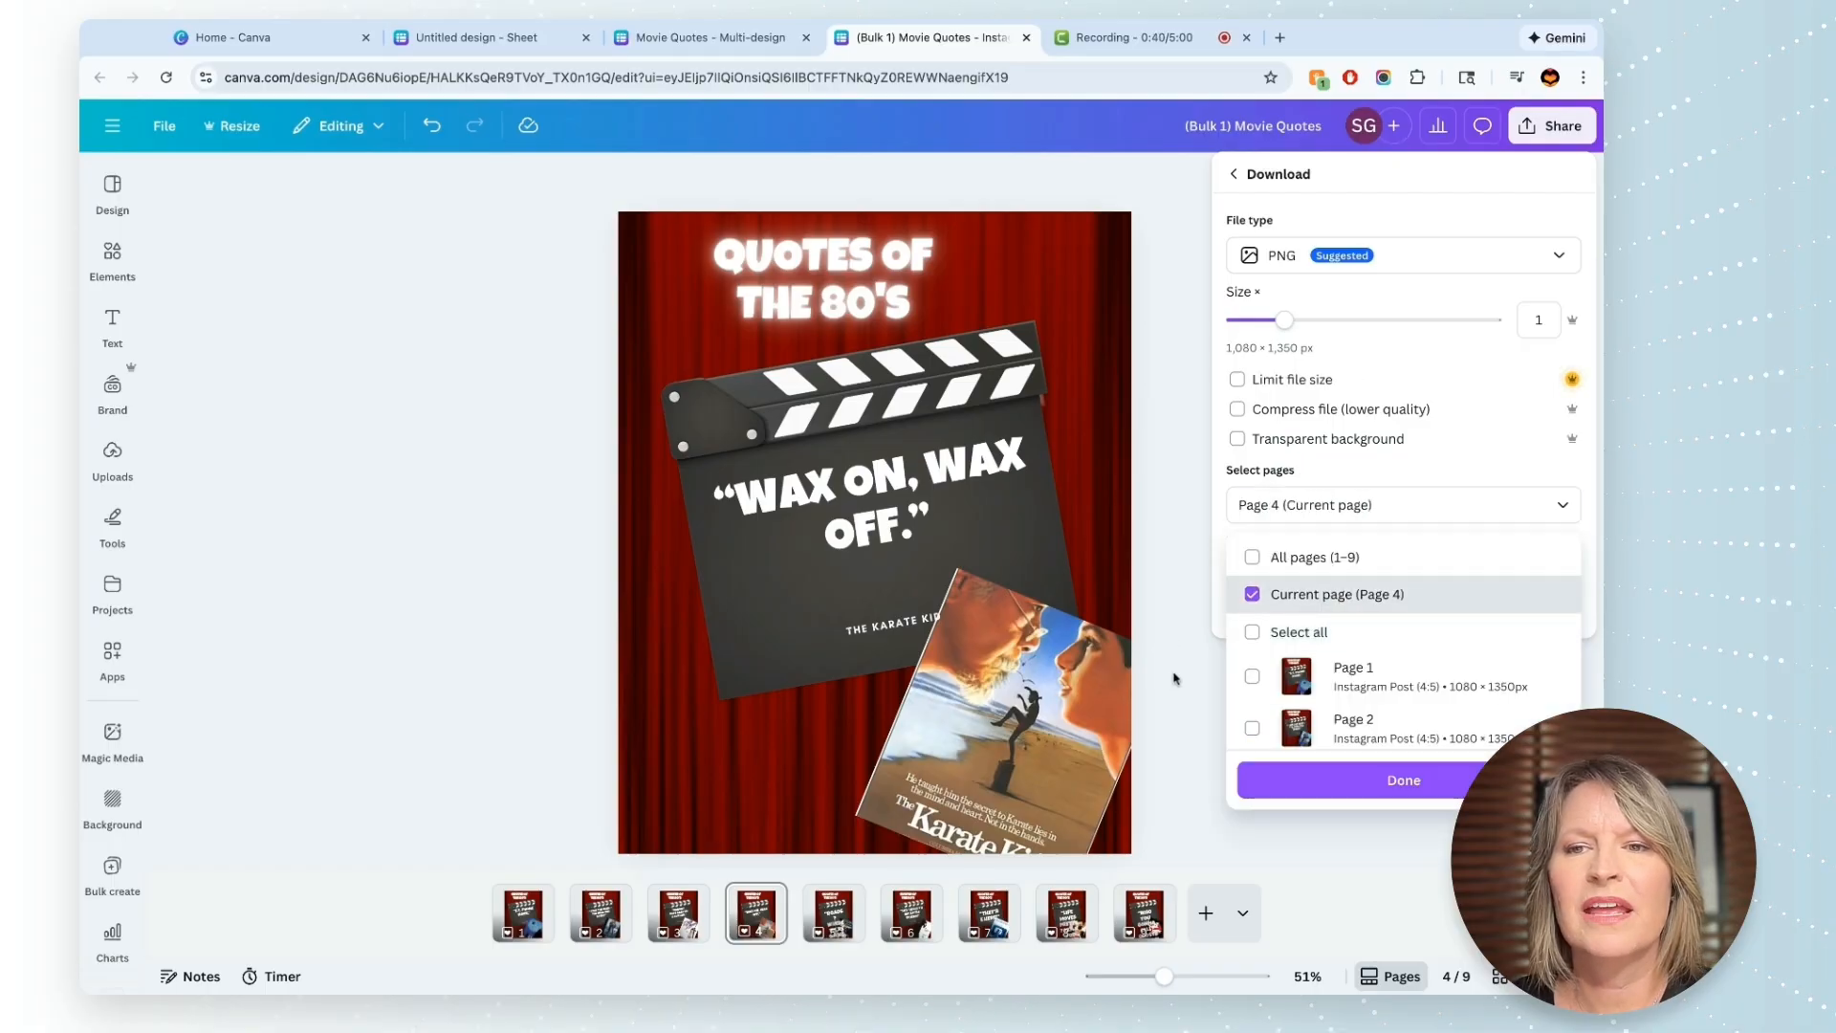
{"action": "left_click", "coordinate": [1174, 678]}
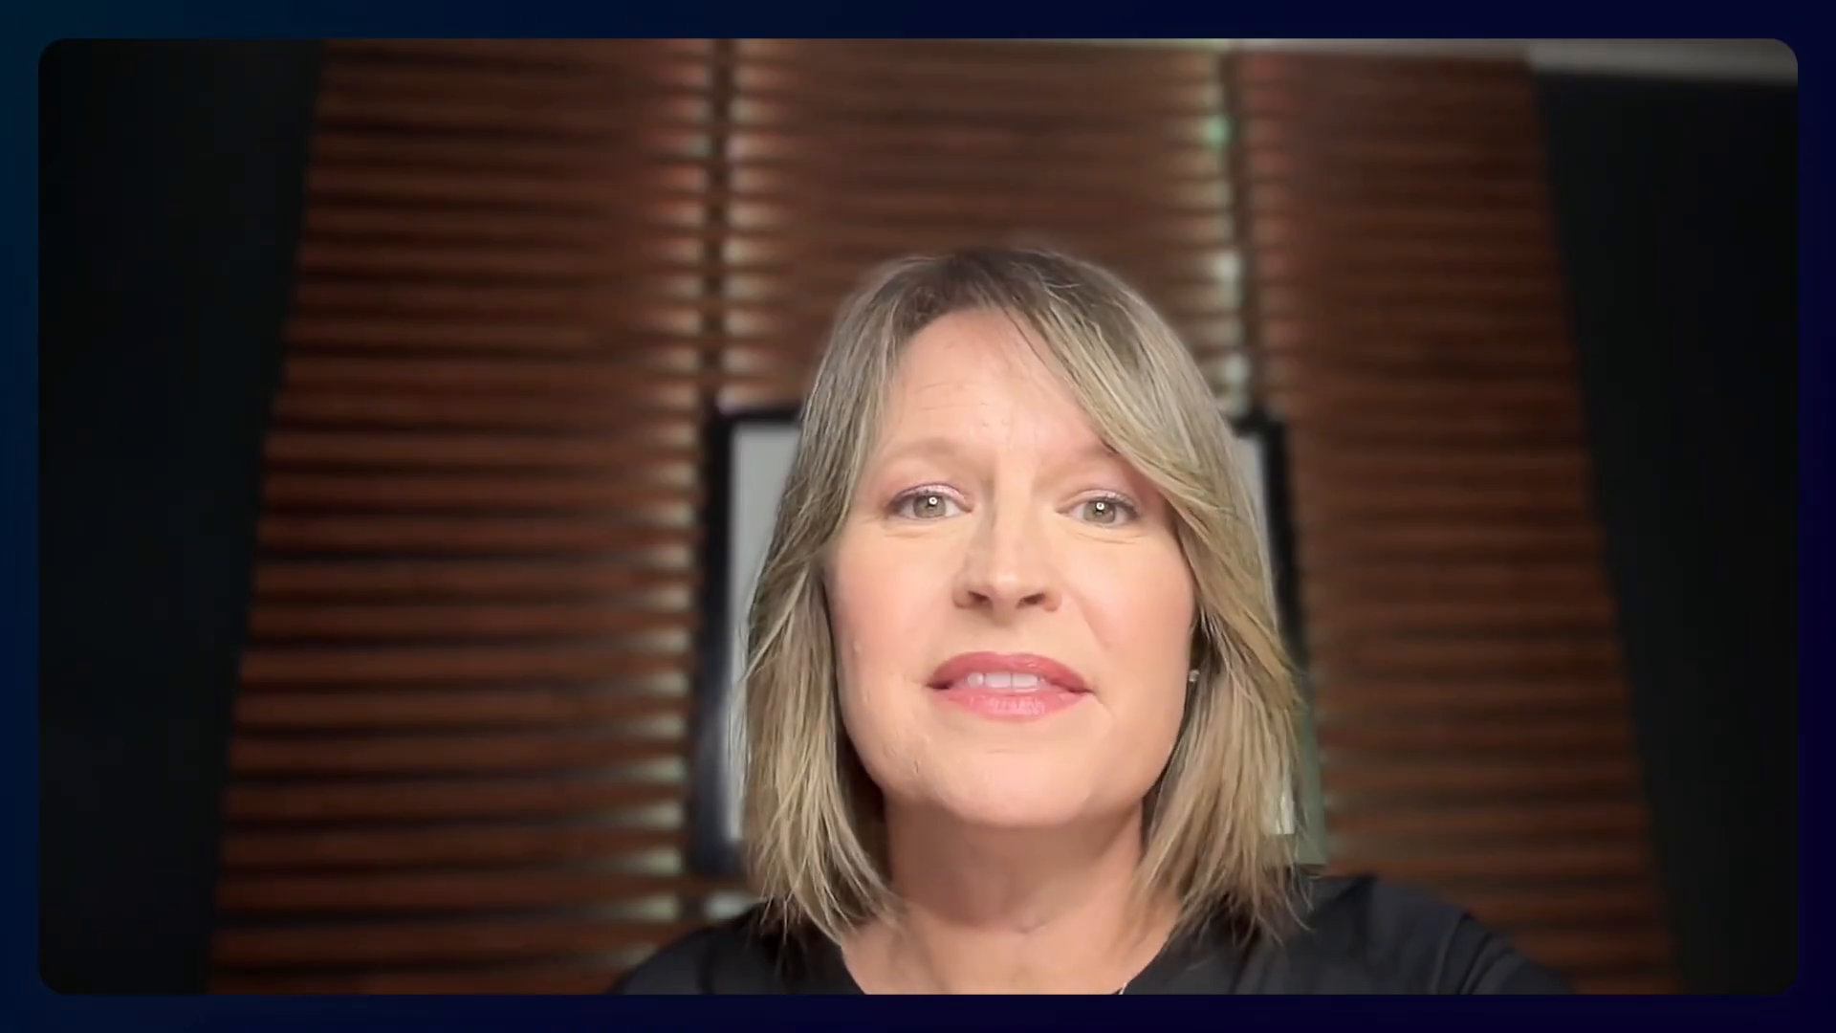